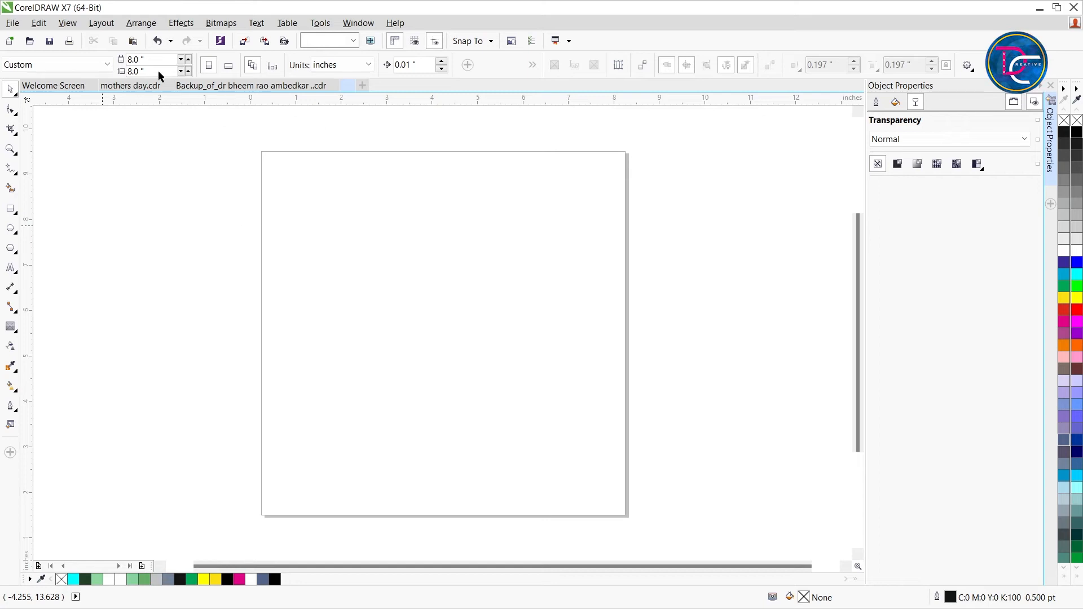
Create a new 8 × 8 inch document, paste the Mother's Day elements and place them beside the page
key(ctrl+n)
key(ctrl+v)
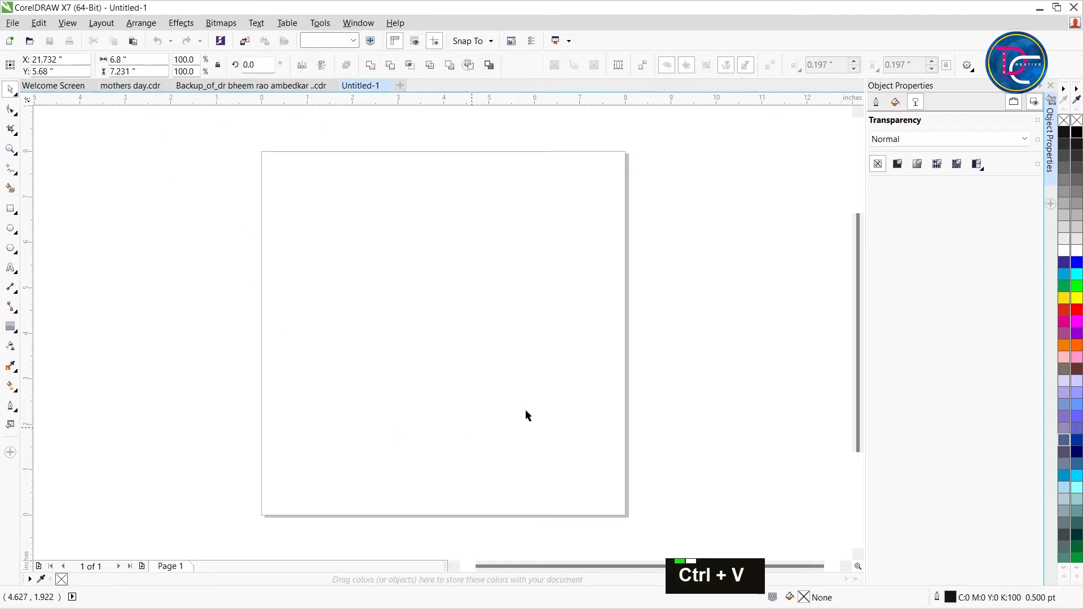
scroll(717, 372, down, 5)
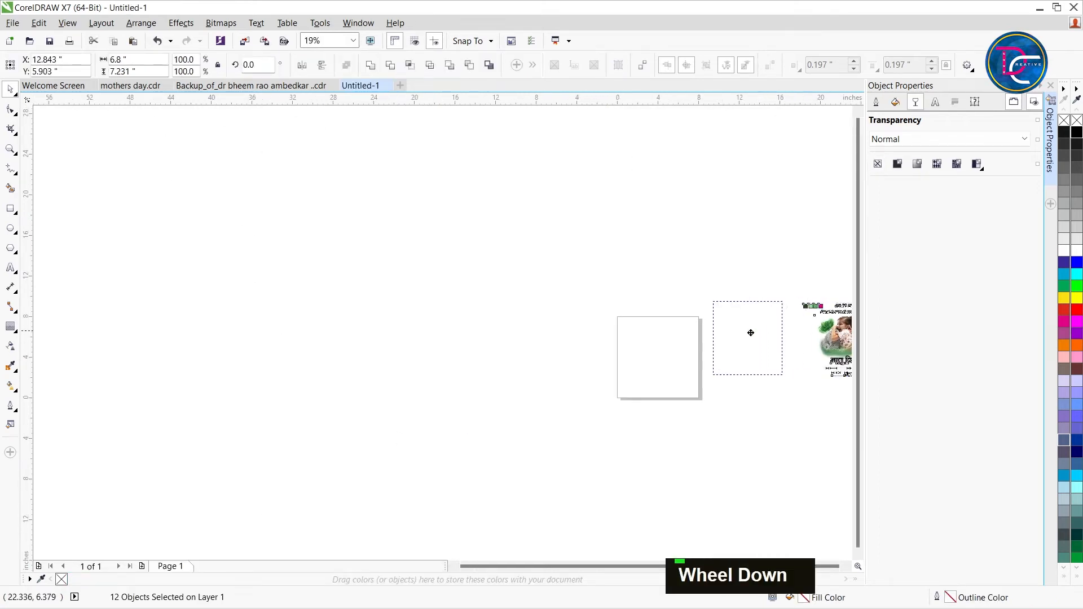
key(z)
drag(587, 291, 793, 422)
key(ctrl+space)
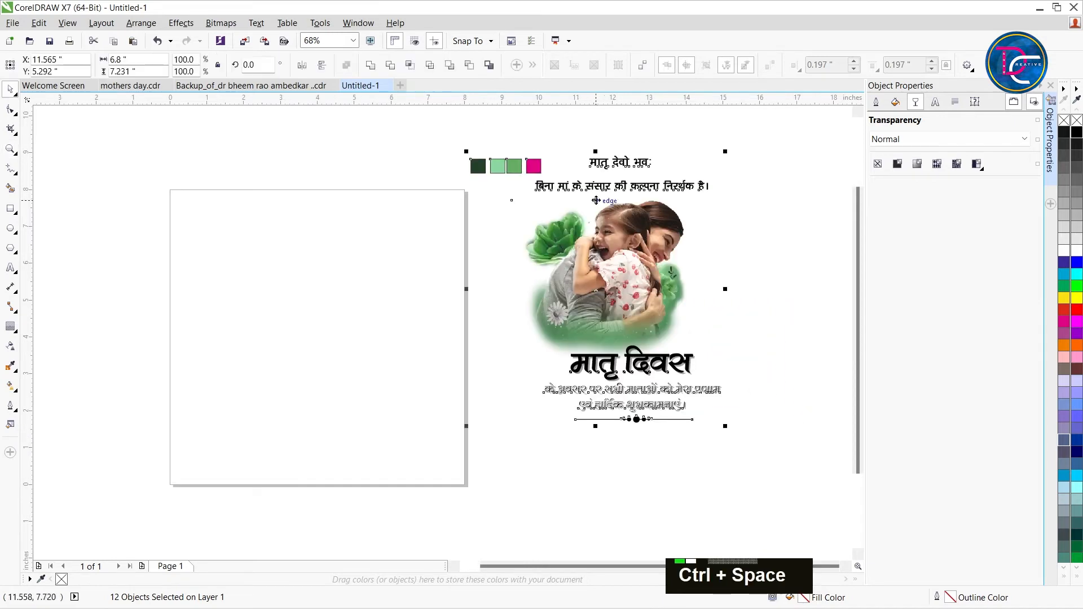
drag(605, 215, 604, 208)
click(689, 169)
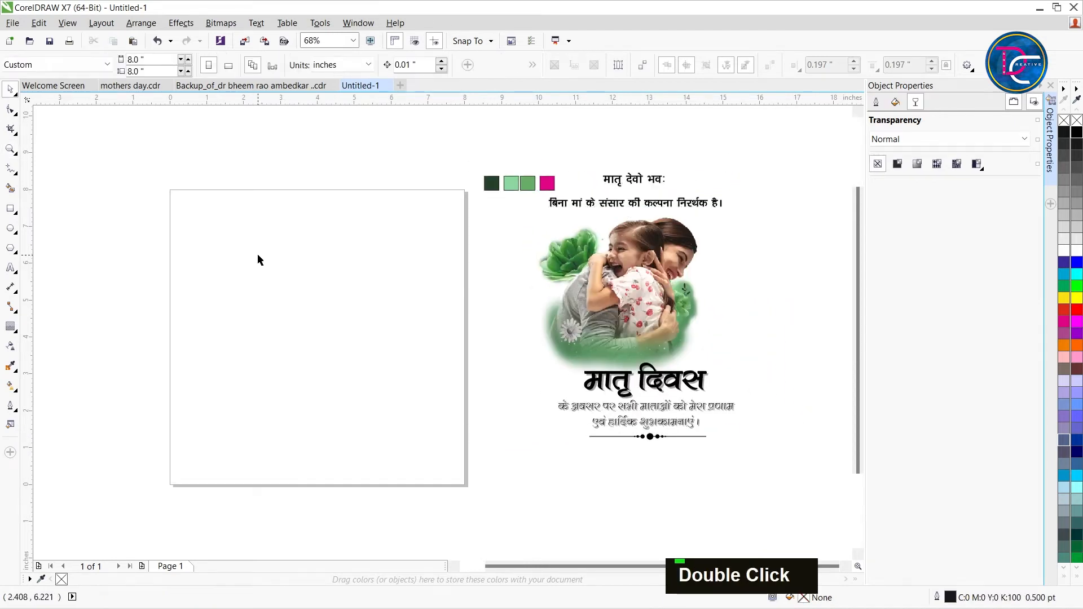
Add a rectangle covering the full 8 × 8 inch page
double_click(11, 208)
key(ctrl+space)
double_click(511, 183)
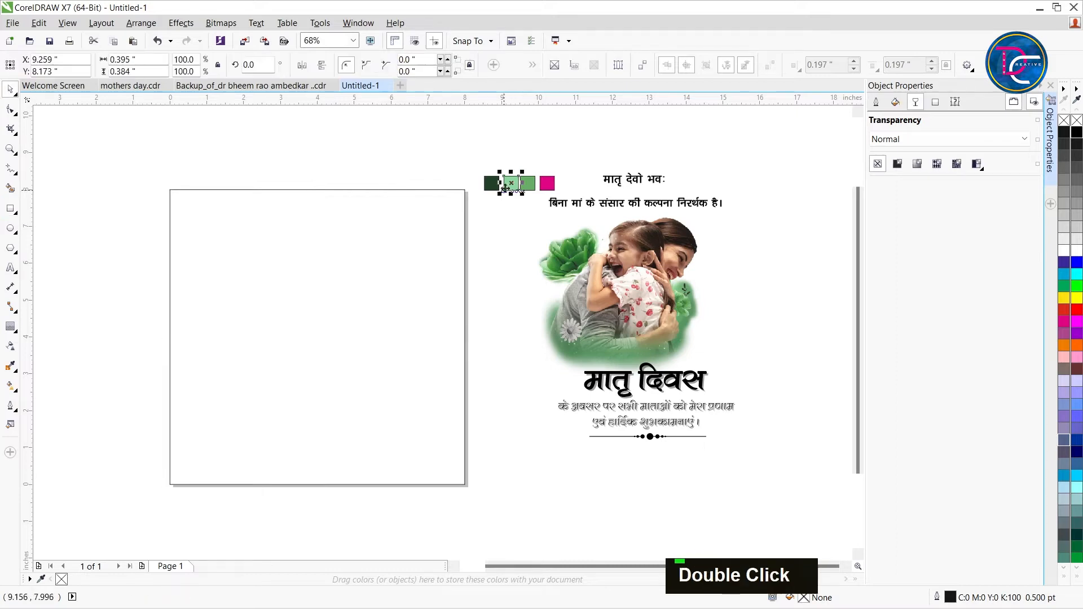
click(491, 182)
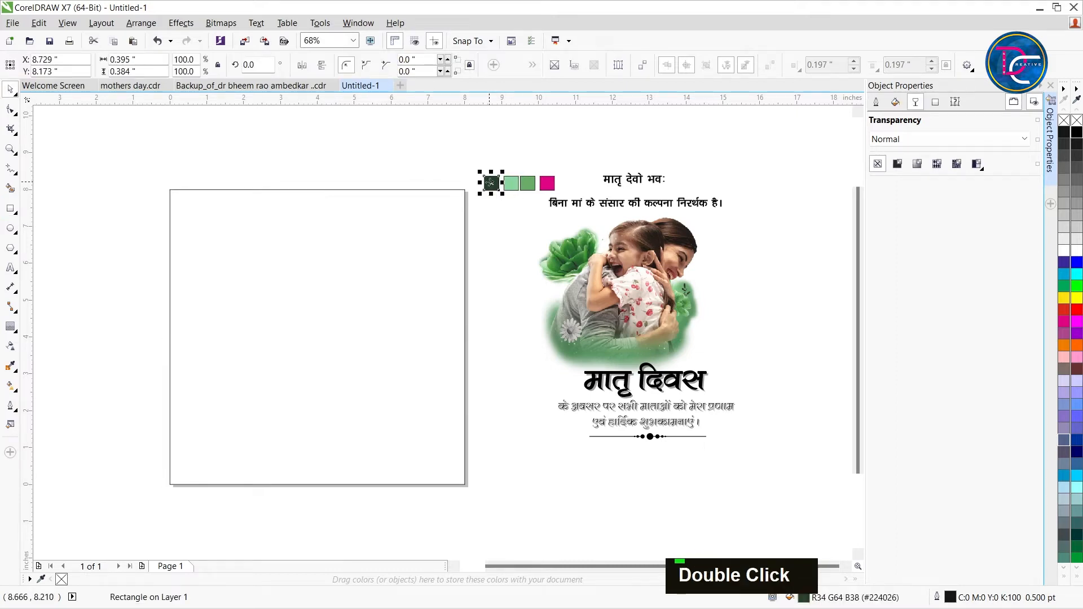
Give the page-sized rectangle an elliptical fountain fill
click(346, 356)
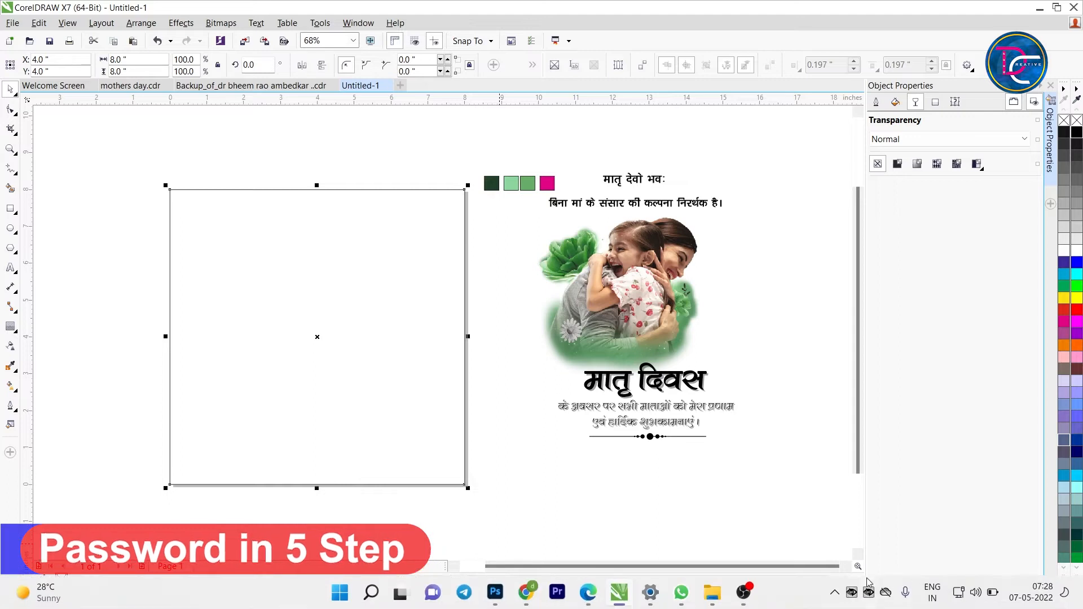
double_click(804, 598)
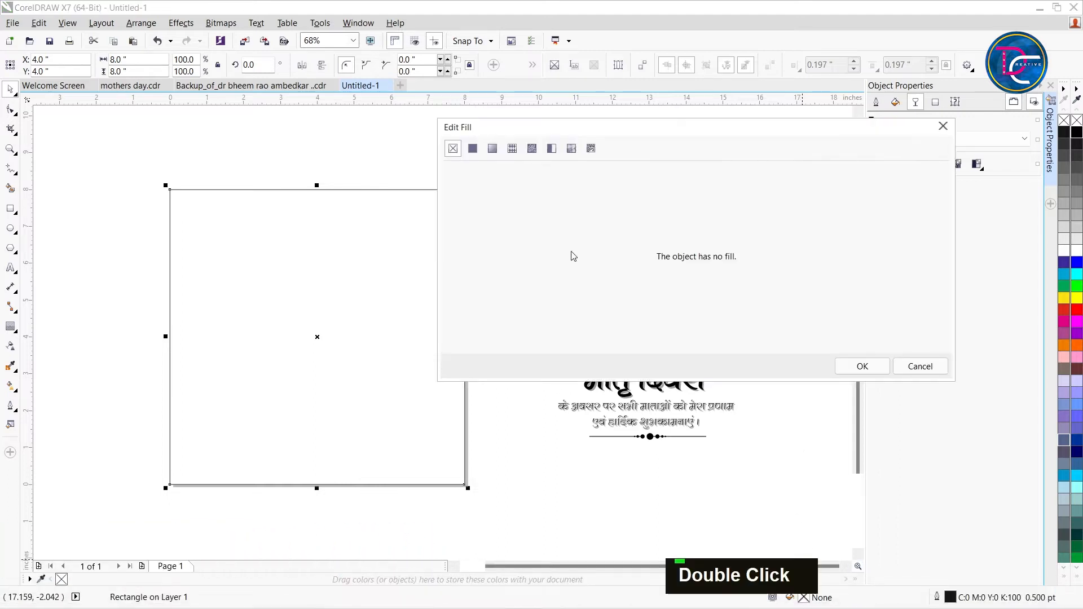
click(493, 149)
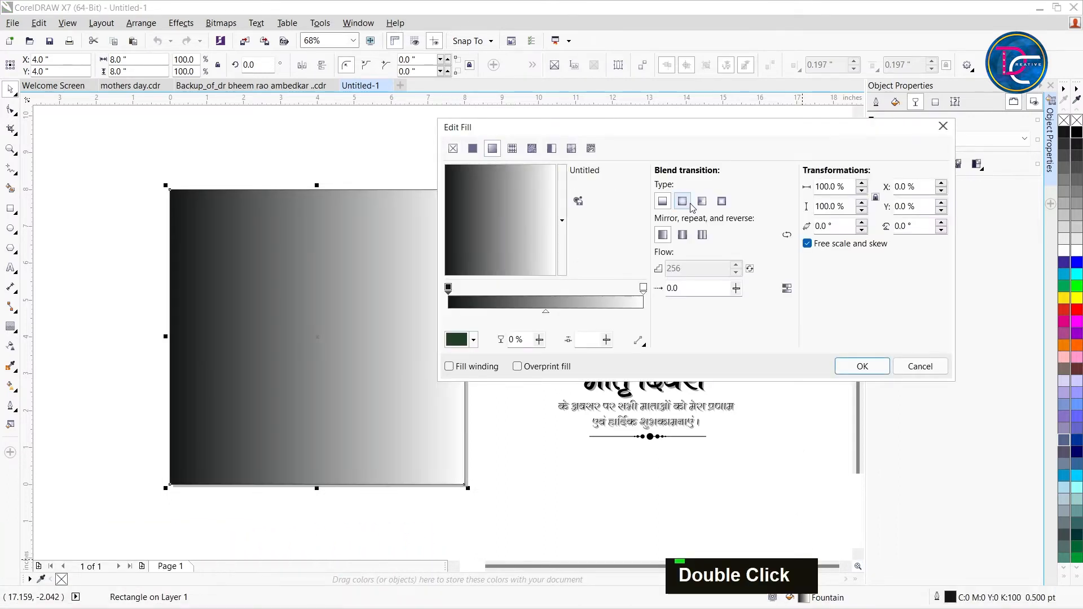
click(686, 203)
click(862, 367)
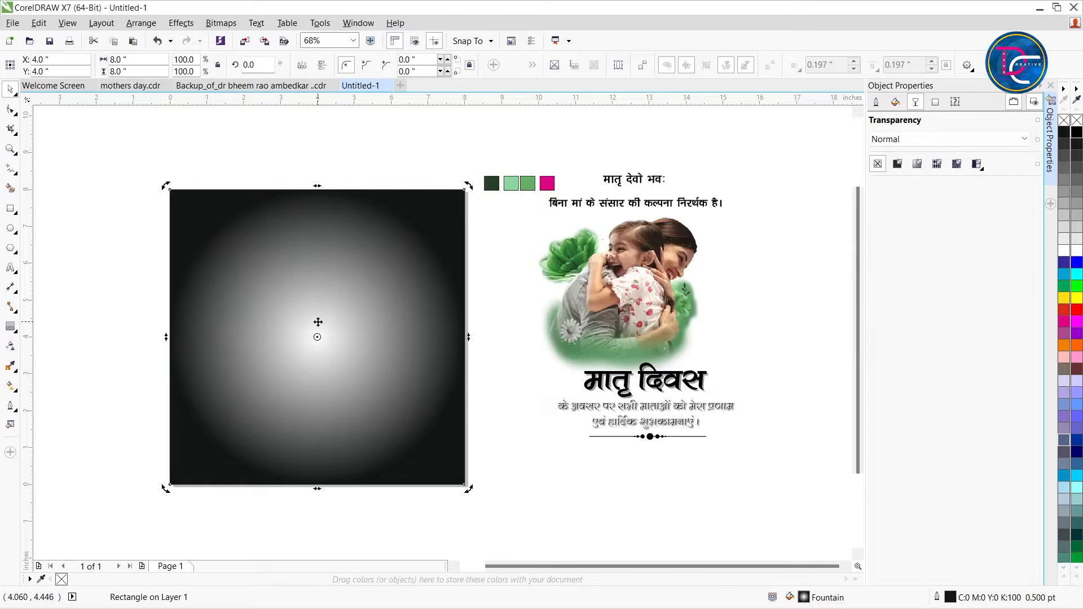
Set the centre colour of the rectangle's fountain fill by sampling the medium green swatch beside the page
key(g)
click(317, 337)
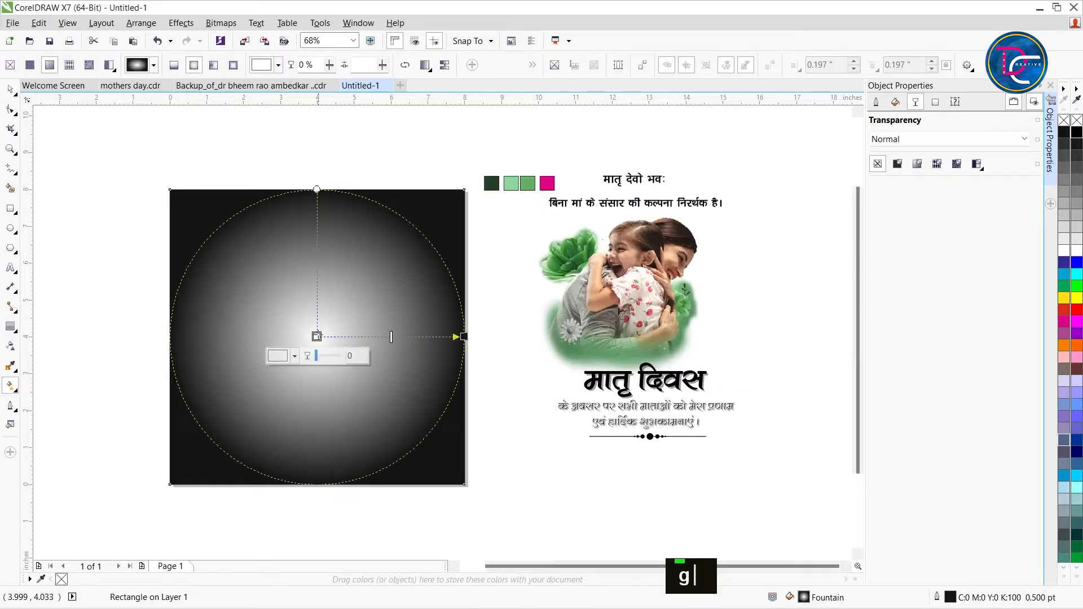
click(528, 184)
click(327, 308)
click(317, 337)
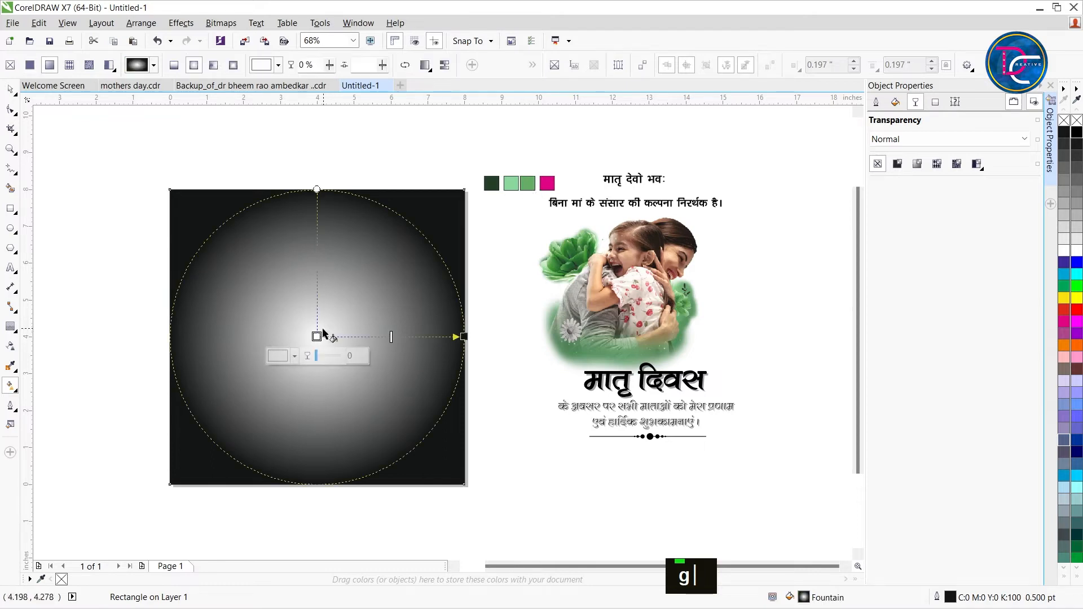
click(278, 357)
click(335, 388)
click(533, 184)
click(501, 142)
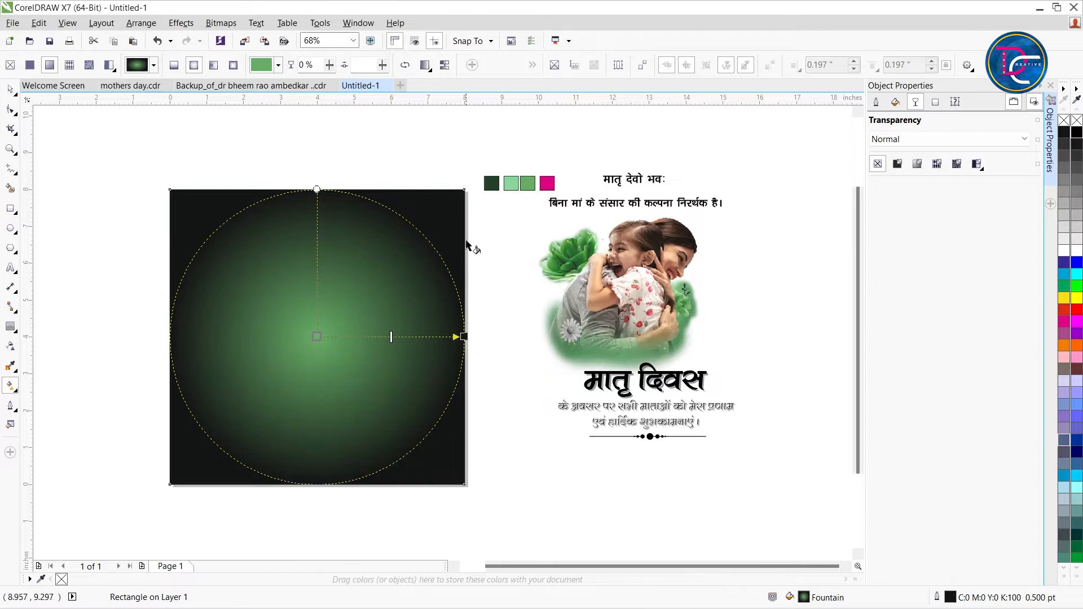
Set the outer colour of the fountain fill to dark green #224026, sampled from the dark swatch
click(463, 337)
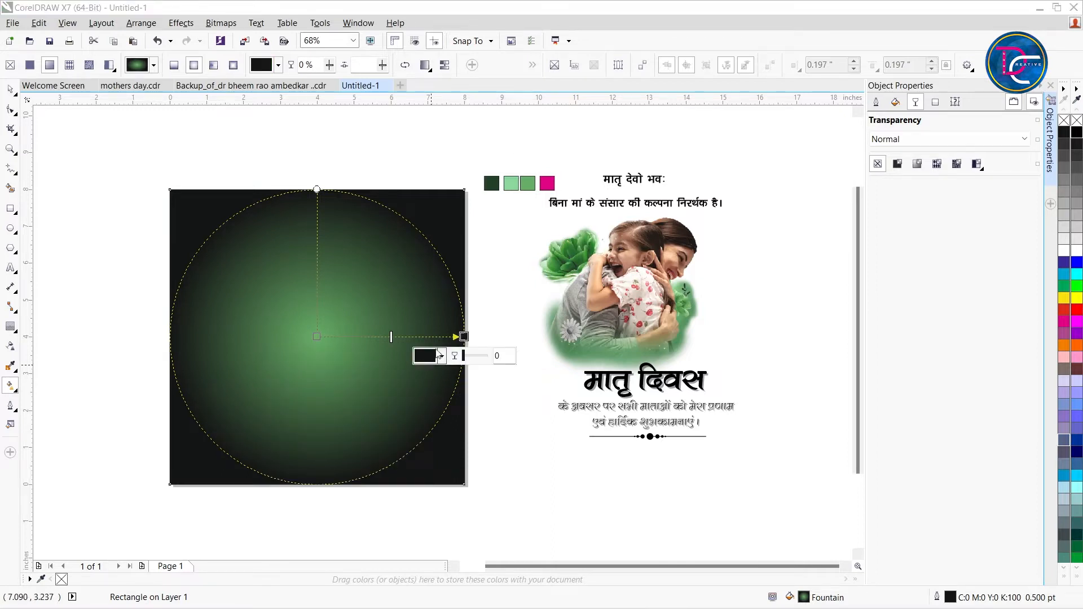
click(442, 356)
click(481, 388)
click(492, 182)
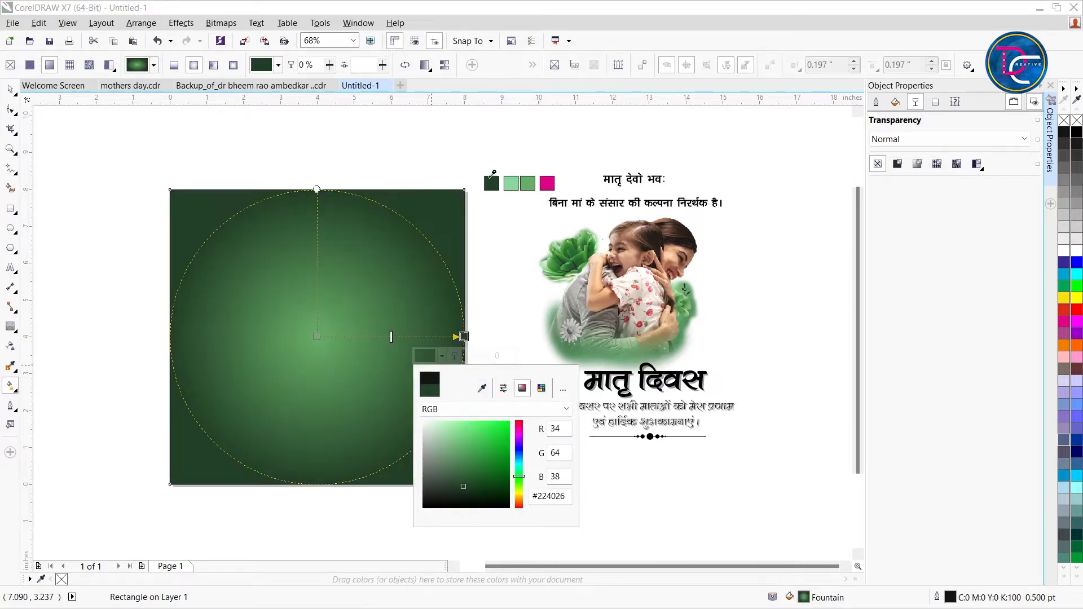
double_click(388, 160)
key(ctrl+space)
click(361, 261)
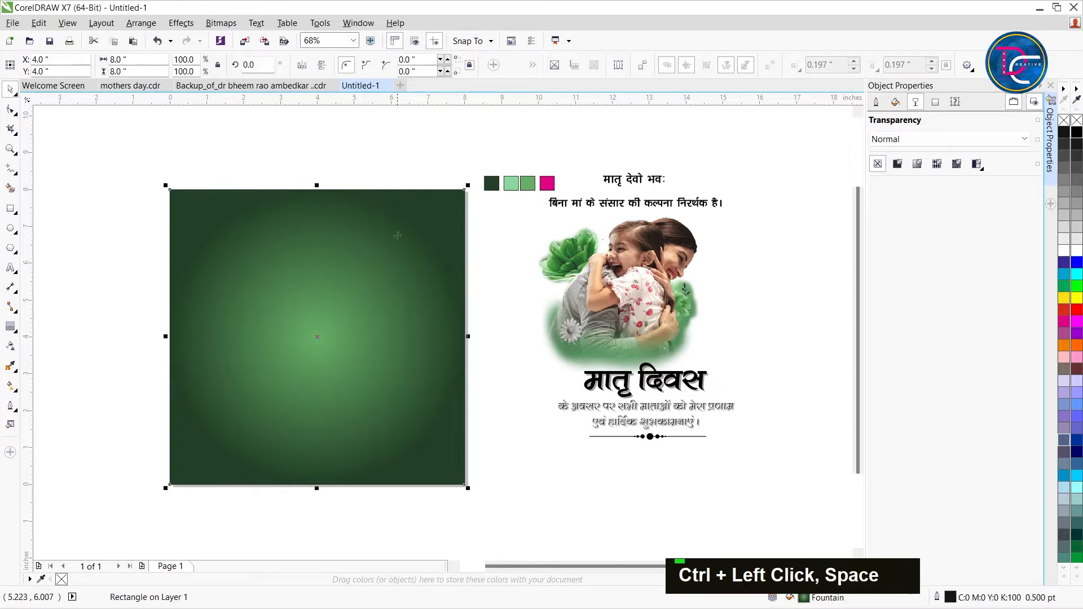
click(411, 171)
click(387, 240)
click(502, 196)
click(412, 247)
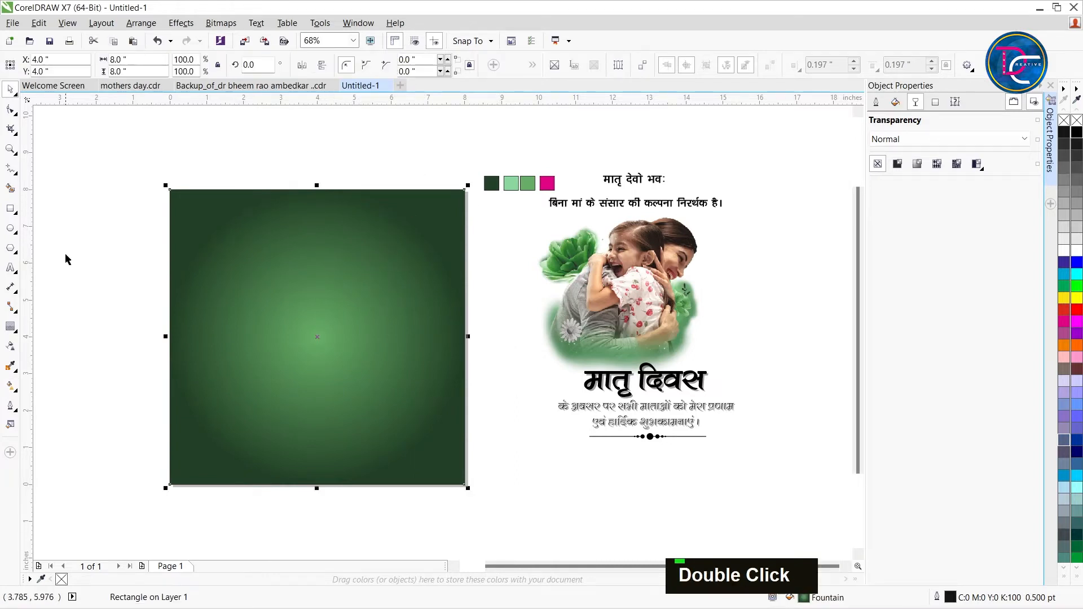
Draw a circle about 7.15 inches across and centre it on the page
click(10, 228)
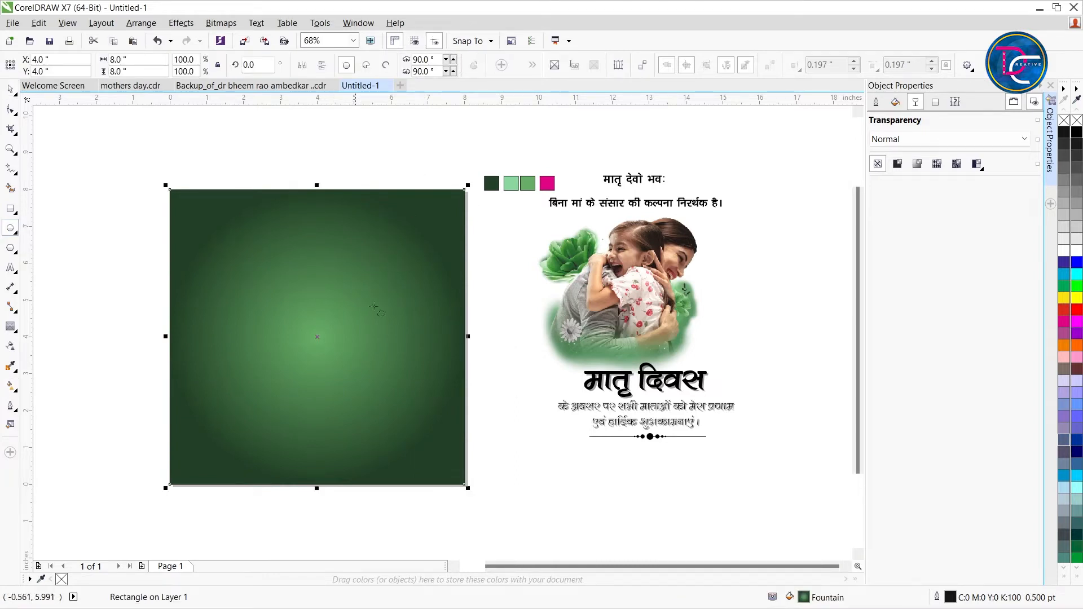
mouse_move(229, 207)
mouse_down()
mouse_move(469, 423)
mouse_move(501, 478)
mouse_up()
key(ctrl+space)
key(p)
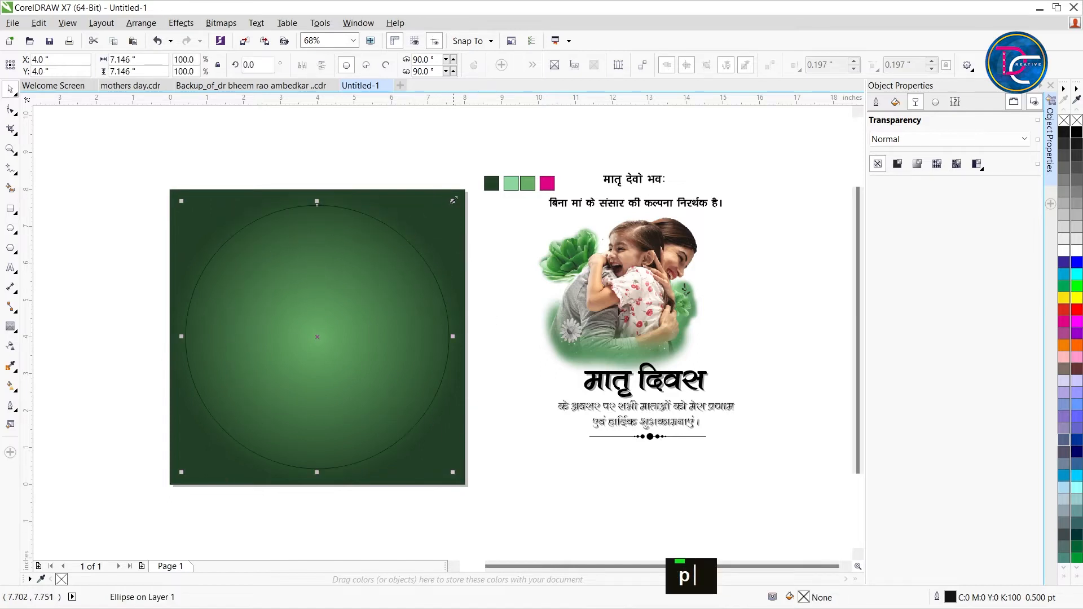
Shrink the circle to about 6.7 inches and add a concentric copy about 4.6 inches across
drag(456, 207, 443, 250)
shift+right_click(444, 250)
double_click(538, 268)
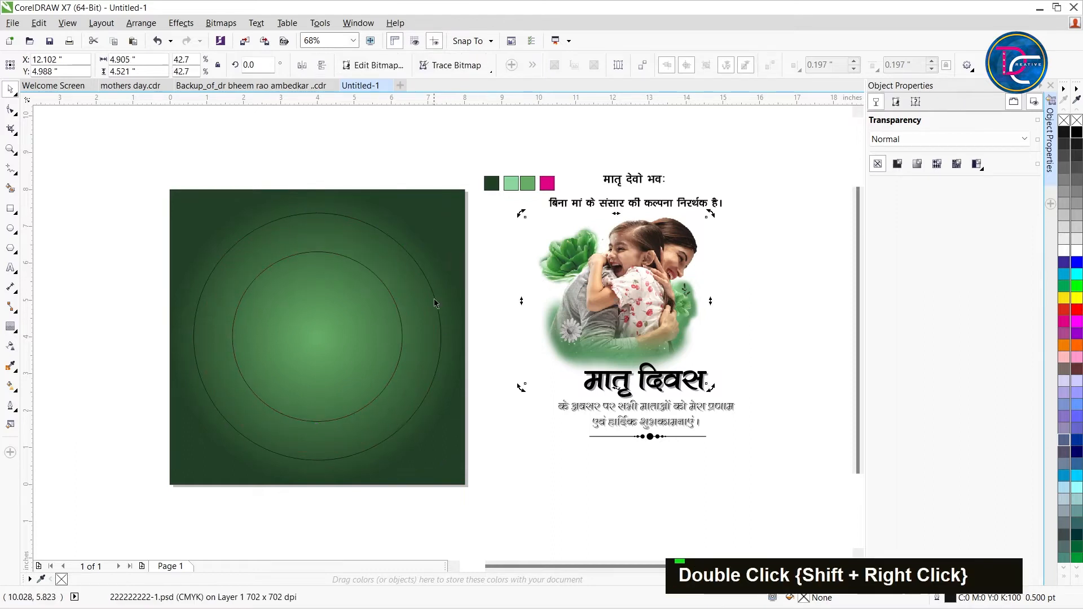
Sample the light green and medium green swatches into the document palette
click(338, 311)
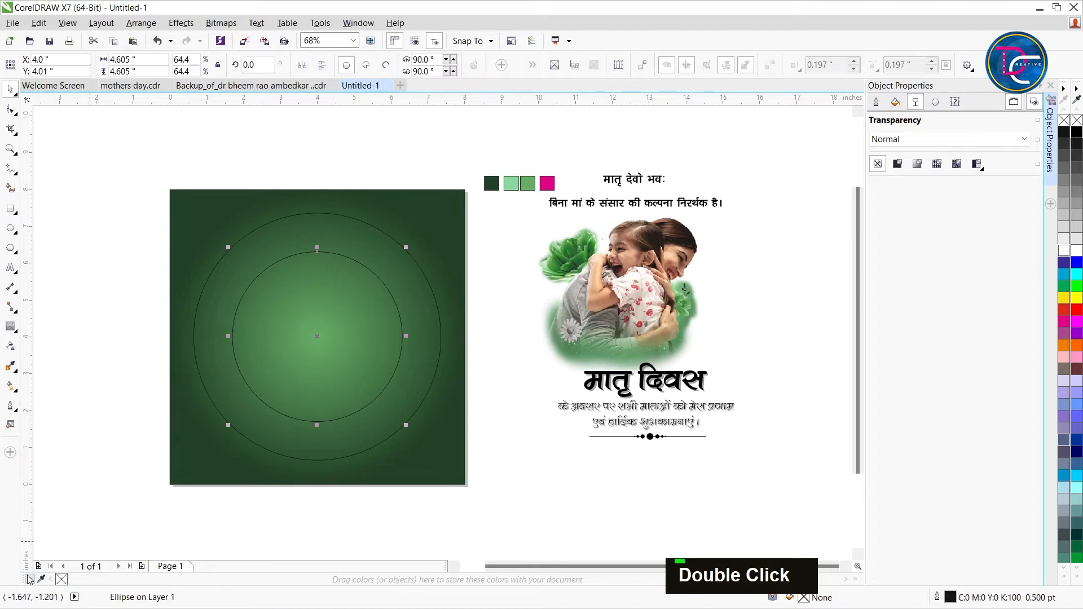
click(511, 182)
click(115, 485)
click(235, 254)
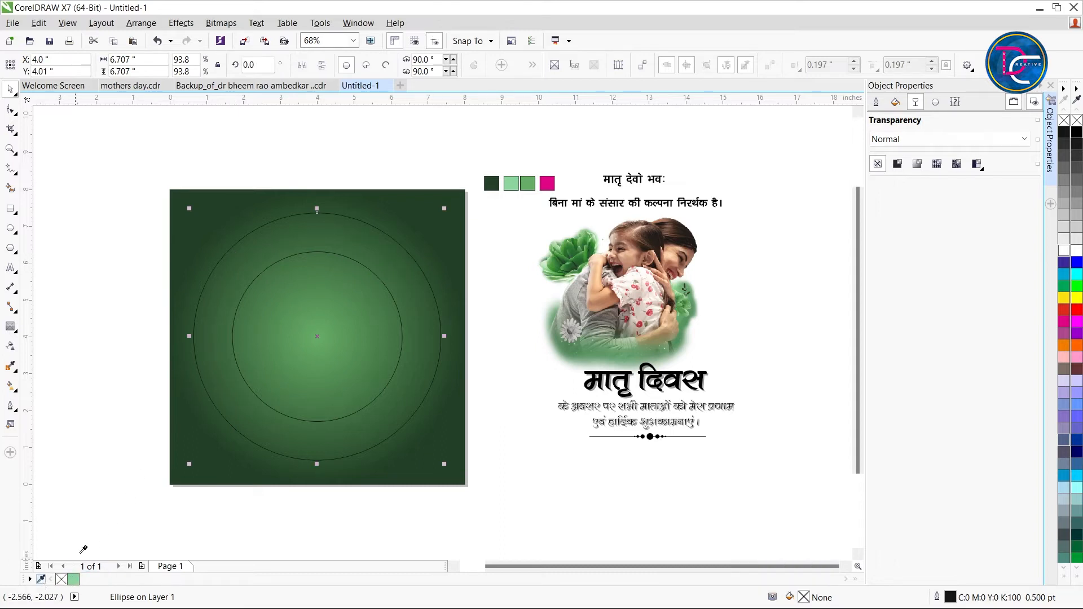
click(41, 580)
click(525, 186)
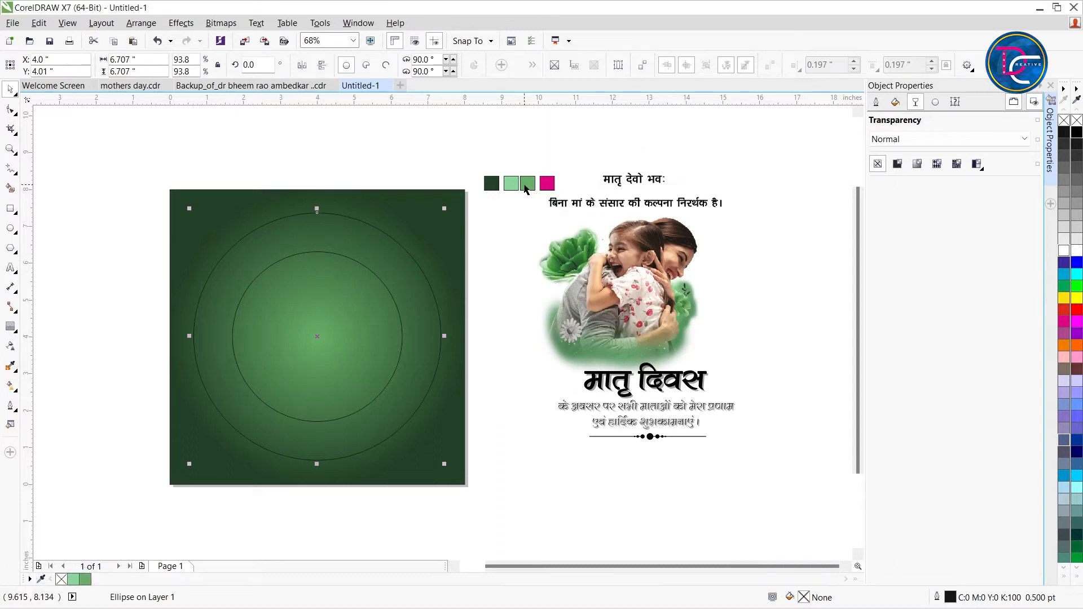
Fill the outer circle with medium green #67AE67 without an outline, and the inner circle with light green
click(85, 580)
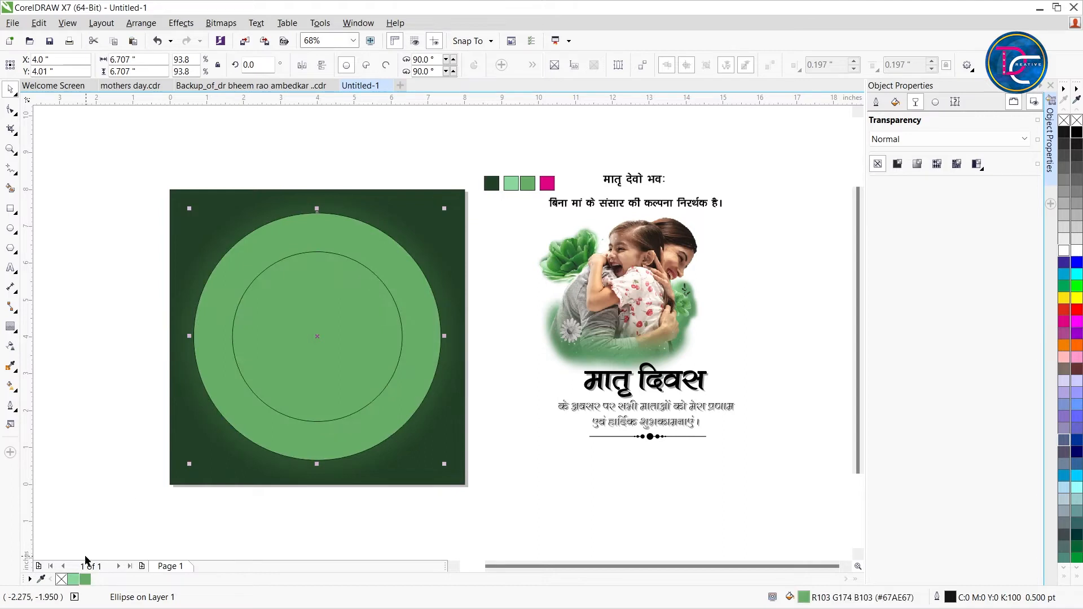
right_click(61, 580)
click(97, 430)
click(375, 317)
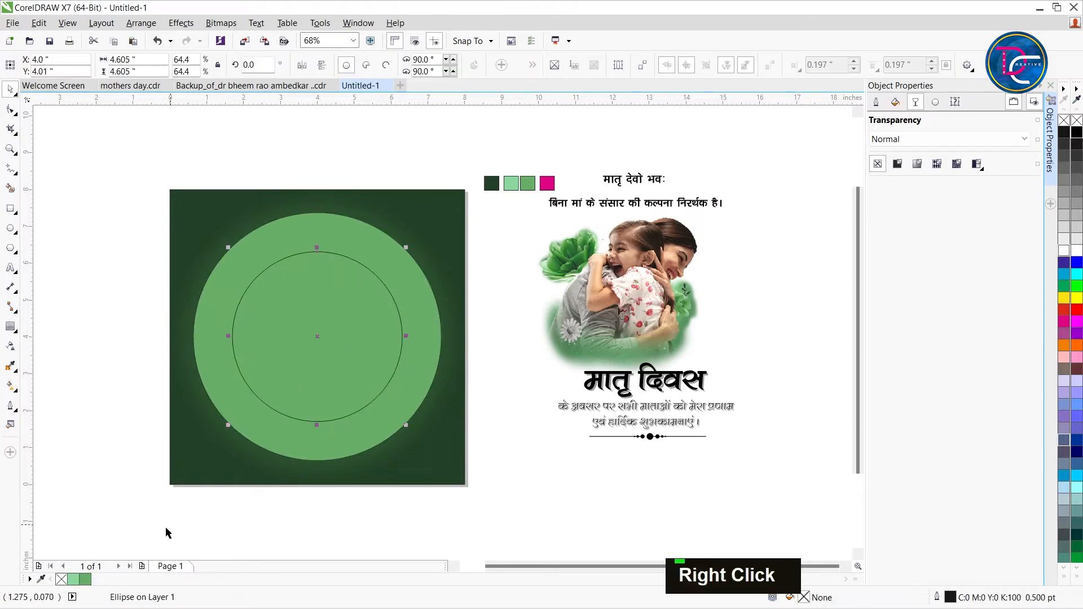
click(78, 579)
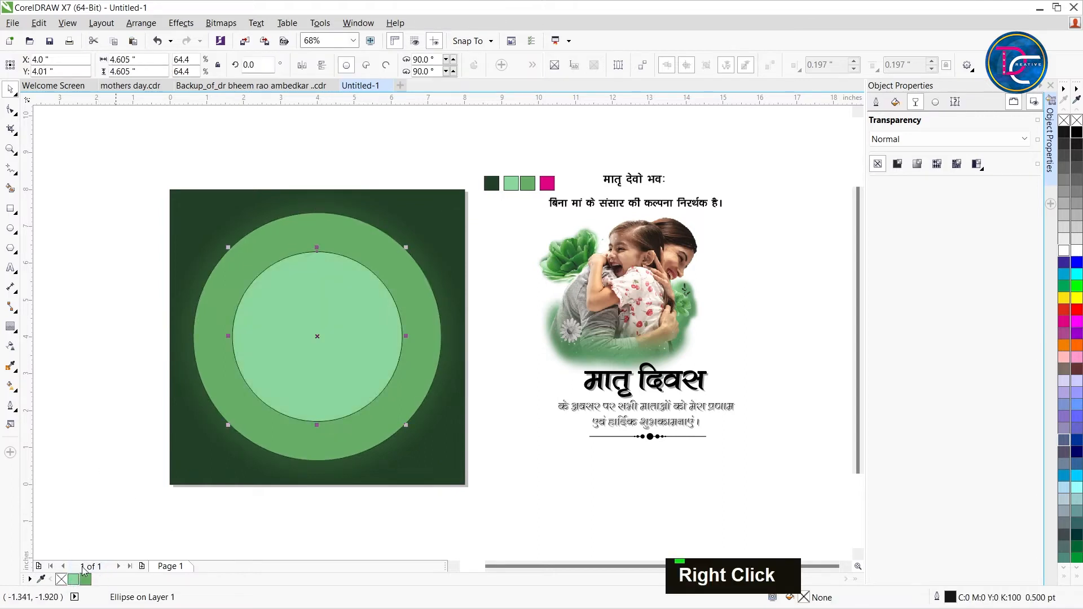
Apply a uniform transparency of 65 to both circles
shift+click(245, 270)
click(11, 346)
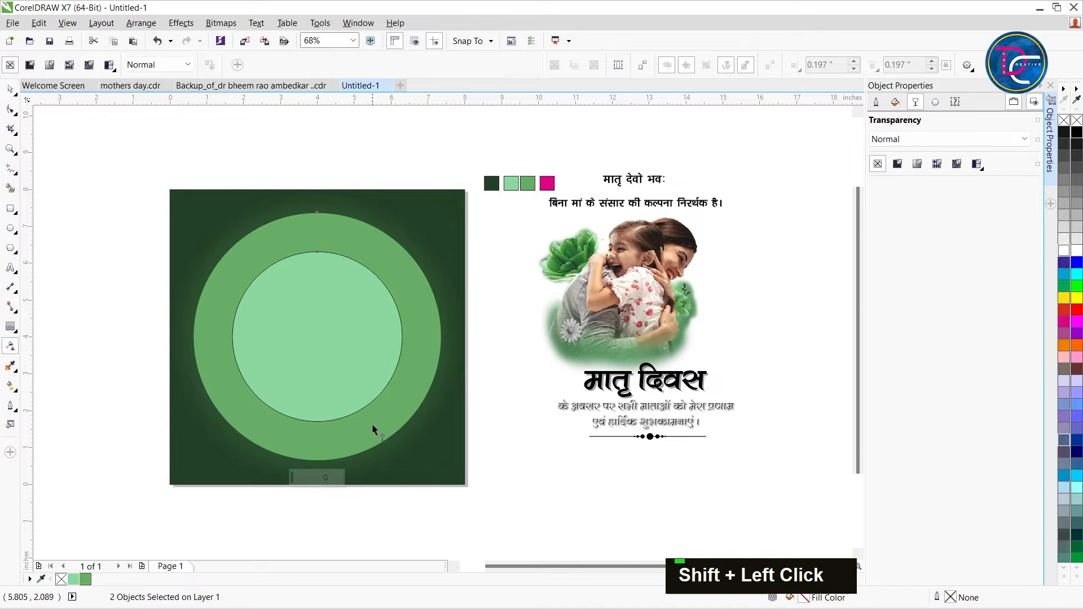
click(308, 478)
drag(308, 478, 309, 482)
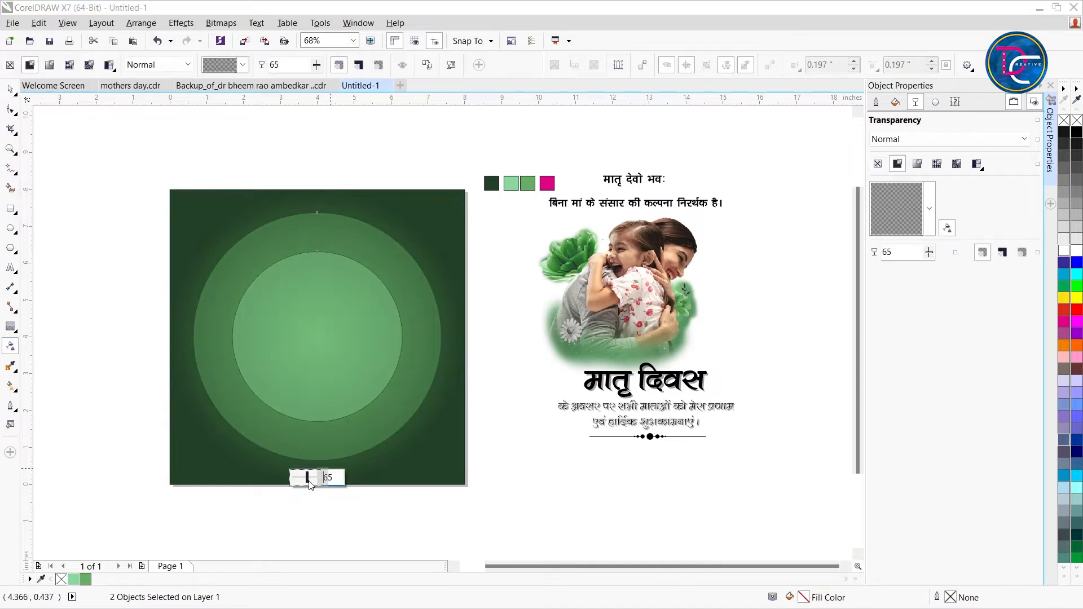
Remove the outline from both circles
key(ctrl+space)
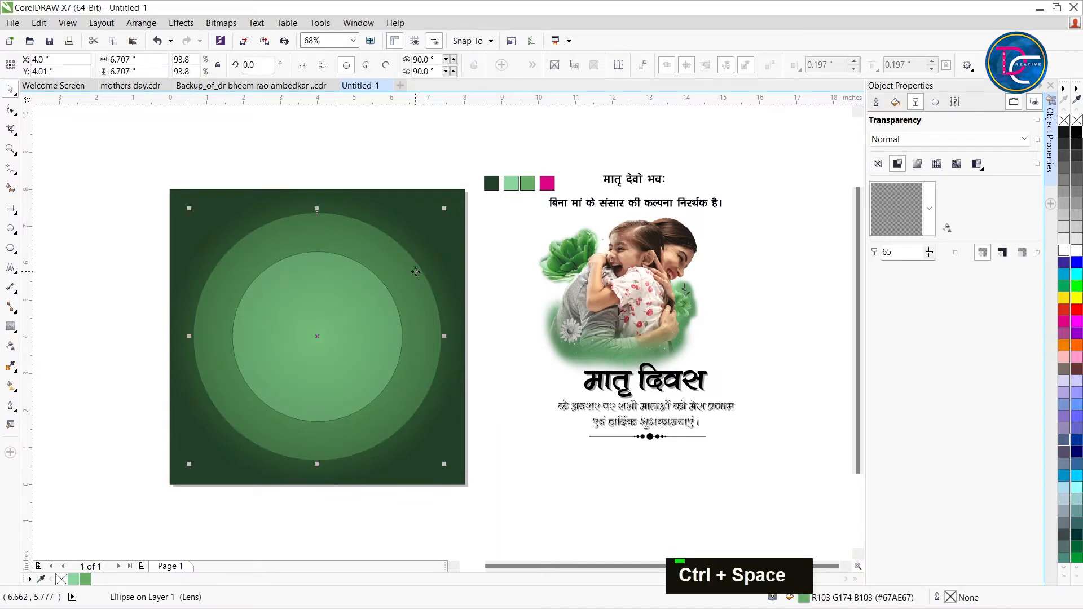
shift+click(349, 315)
right_click(61, 579)
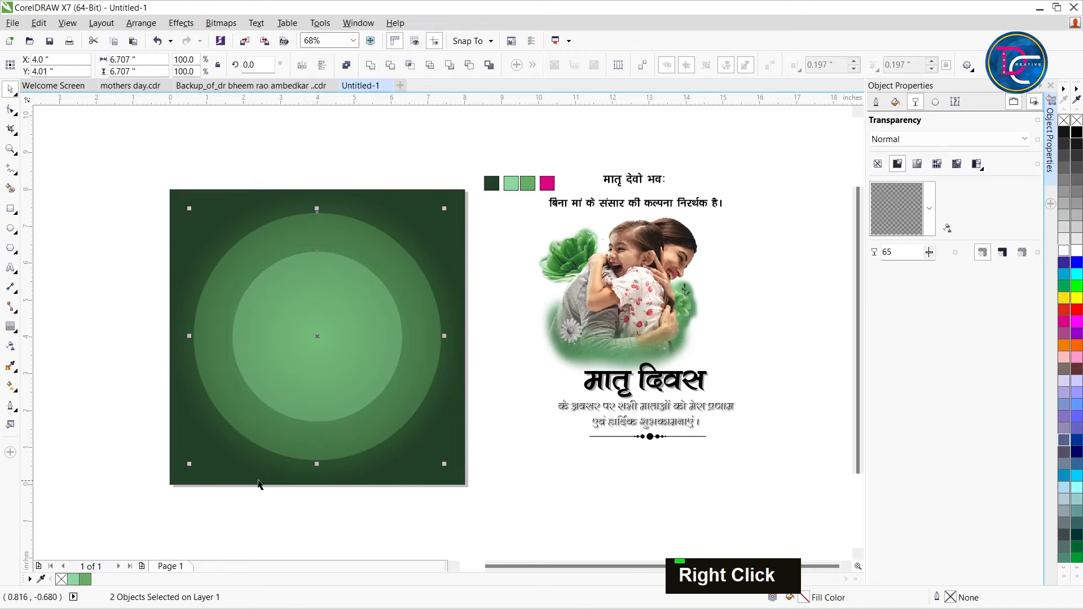
Set the uniform transparency of both circles to 93
click(10, 346)
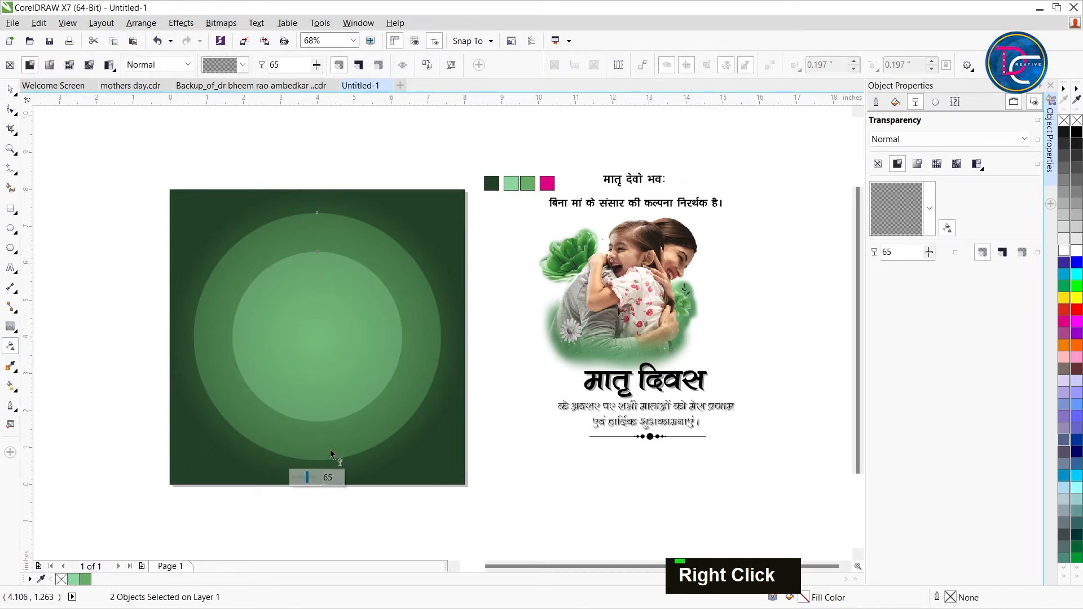
click(315, 480)
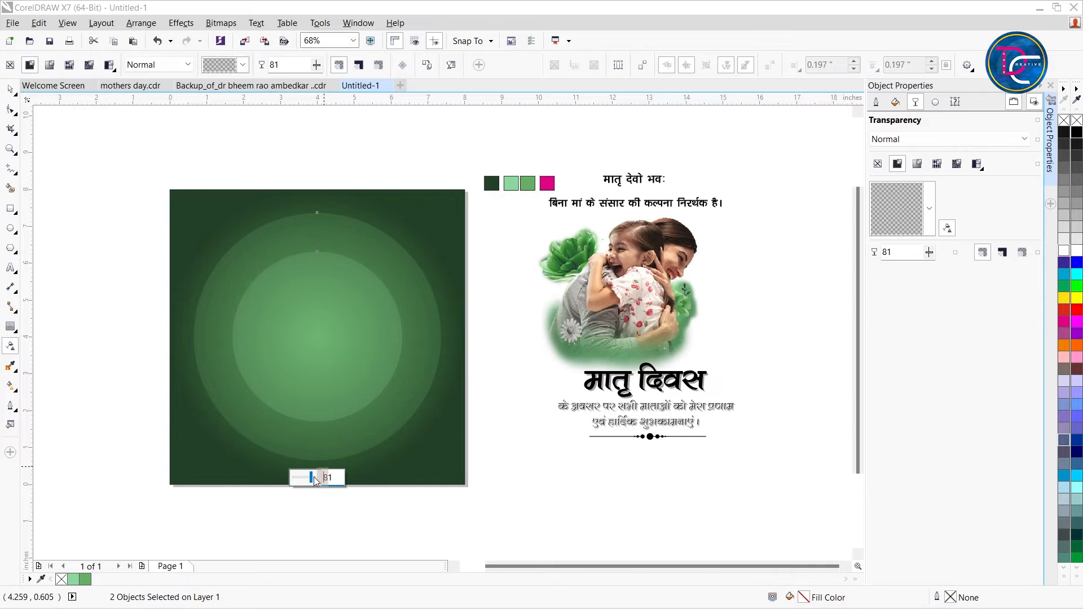
click(314, 480)
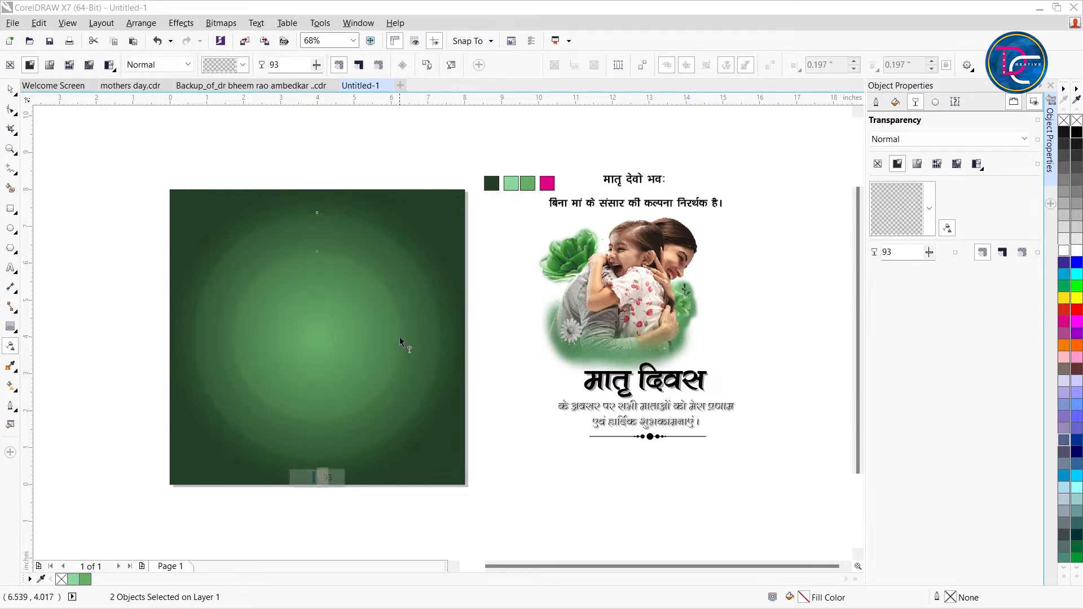
key(ctrl+space)
Scale both circles about their common centre to an overall width of about 6.2 inches
click(356, 282)
shift+click(347, 231)
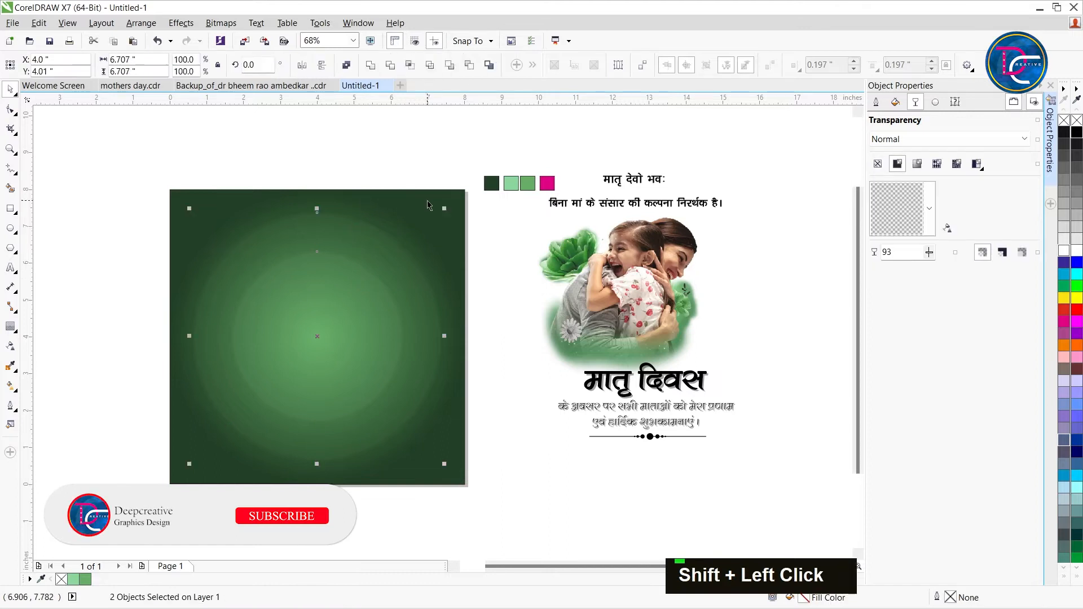
drag(444, 209, 450, 217)
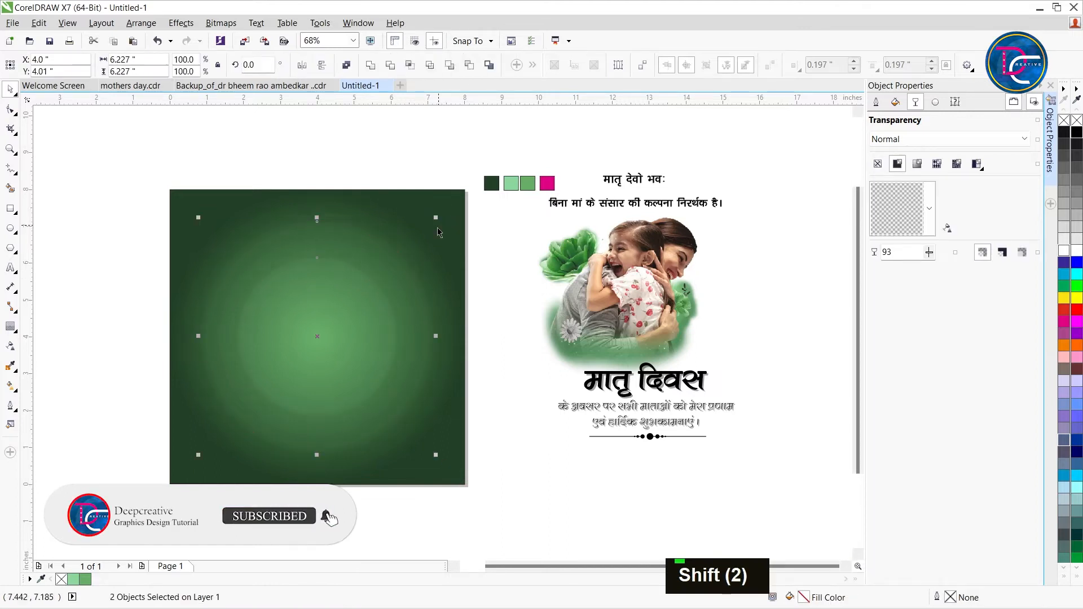
Move both circles slightly upward and scale them about their common centre to an overall width of about 5.9 inches
key(shift+Up)
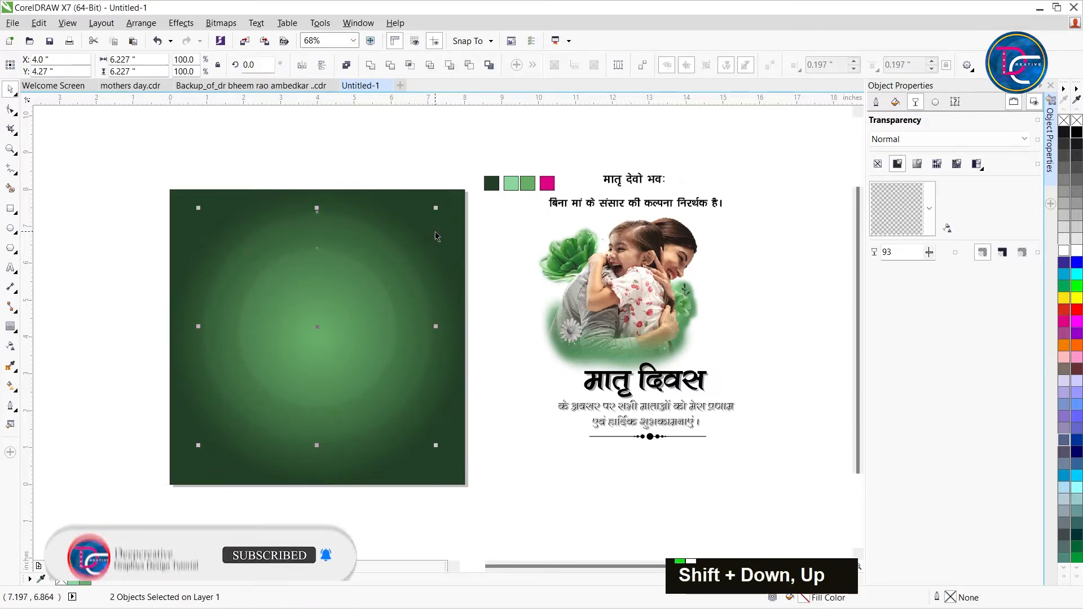
drag(437, 209, 430, 216)
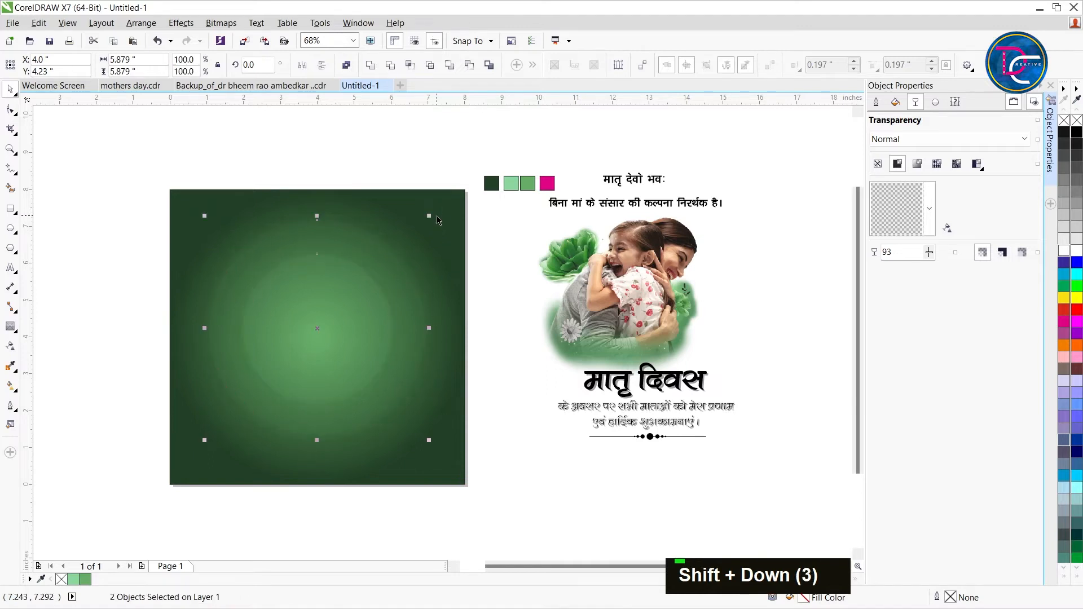
key(Up)
key(Up)
key(Down)
key(Up)
Try placing the mother-and-child photo over the translucent circles on the background
click(633, 286)
drag(633, 286, 321, 310)
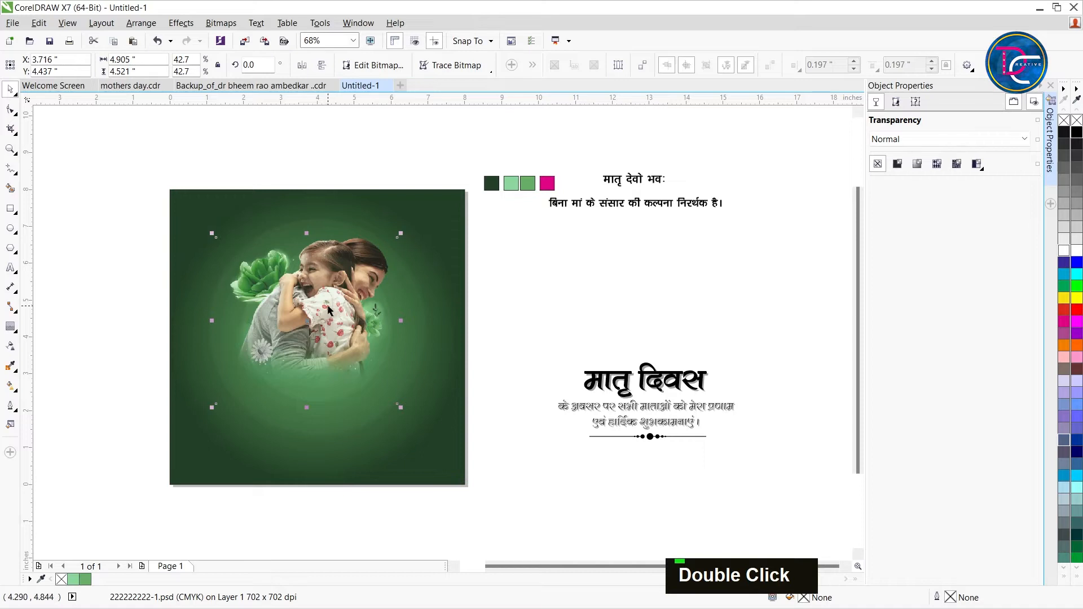
scroll(323, 303, up, 3)
key(ctrl+z)
Try reordering and shifting the larger circle around the photo, and undo the last move
click(421, 205)
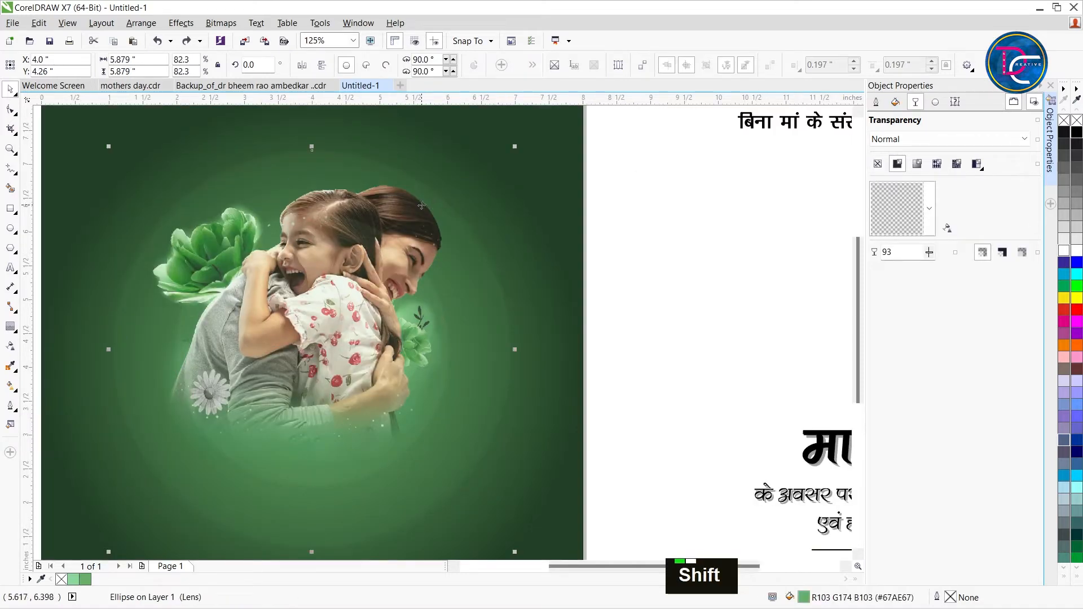
key(shift+Page_Up)
key(Down)
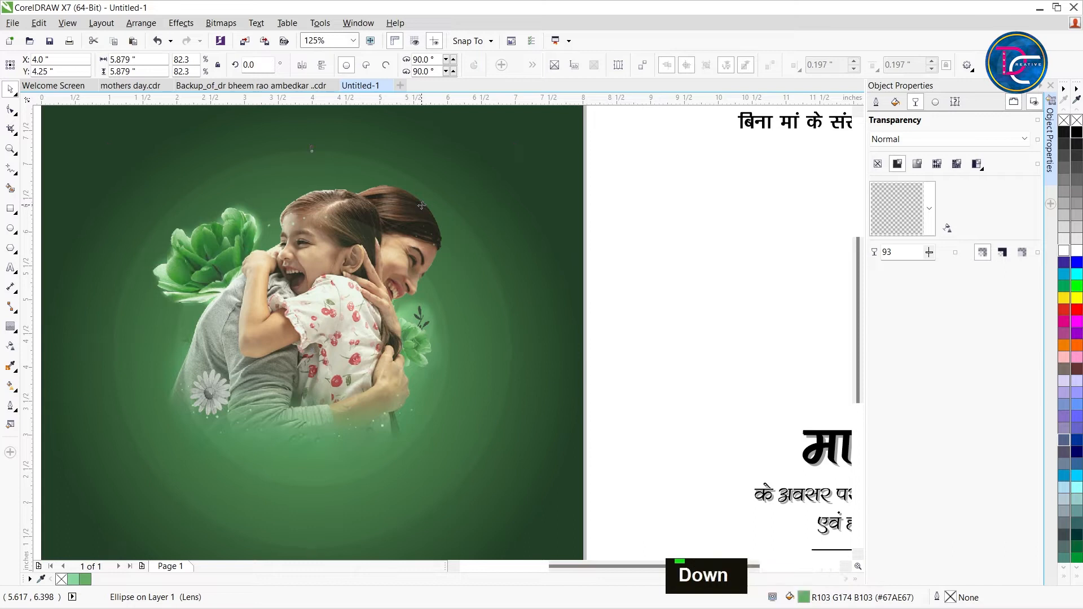
key(Up)
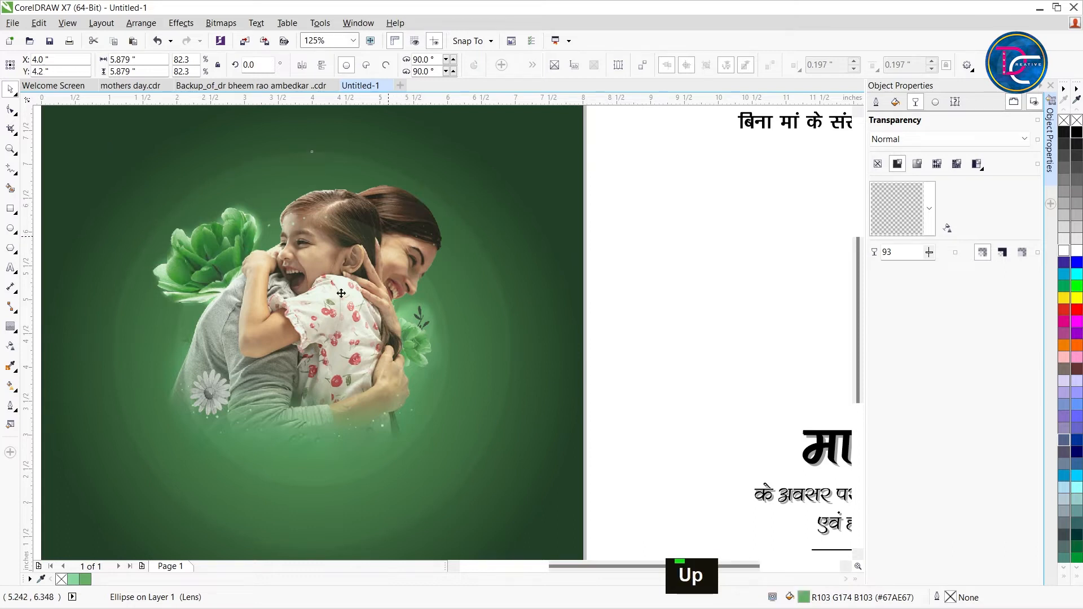
click(737, 263)
drag(260, 251, 265, 281)
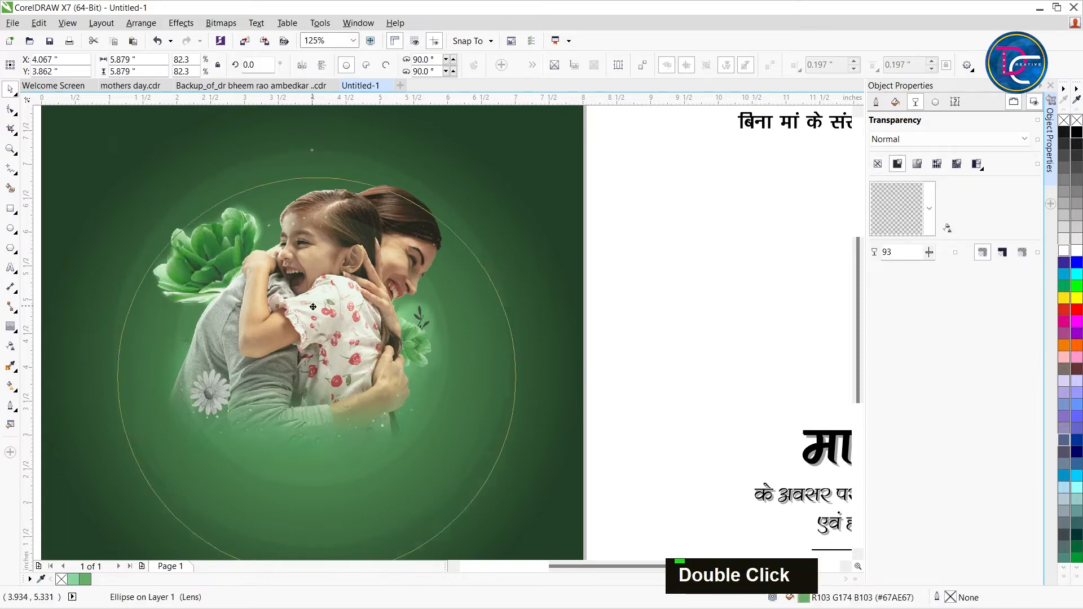
key(ctrl+z)
scroll(296, 271, down, 1)
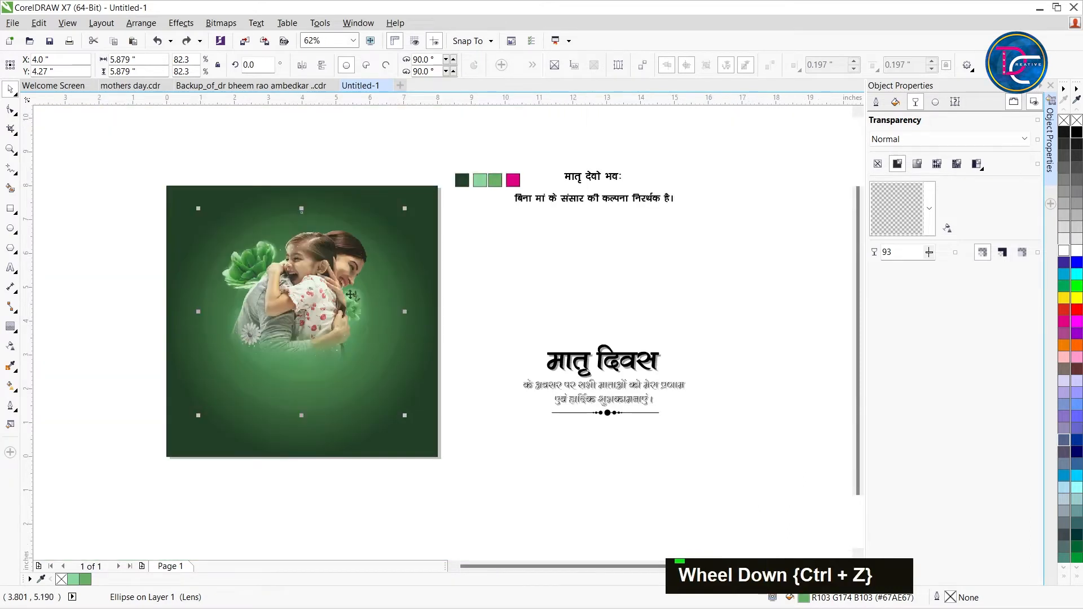
Undo and redo the recent photo placement and circle moves
key(ctrl+z)
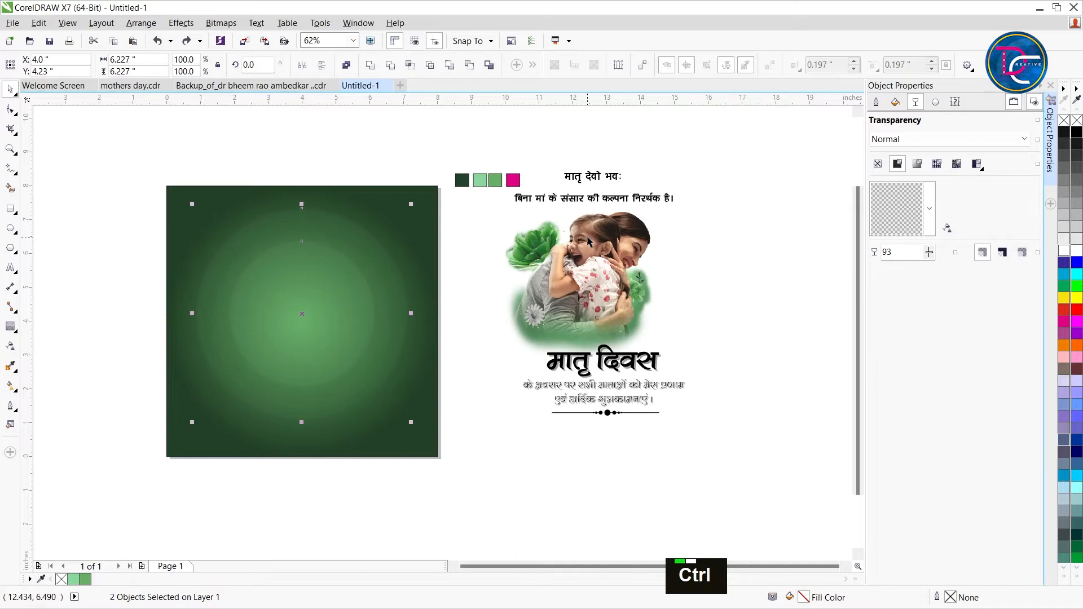
key(ctrl+shift+z)
key(ctrl+shift+z)
key(ctrl+shift+z)
key(ctrl+shift+z)
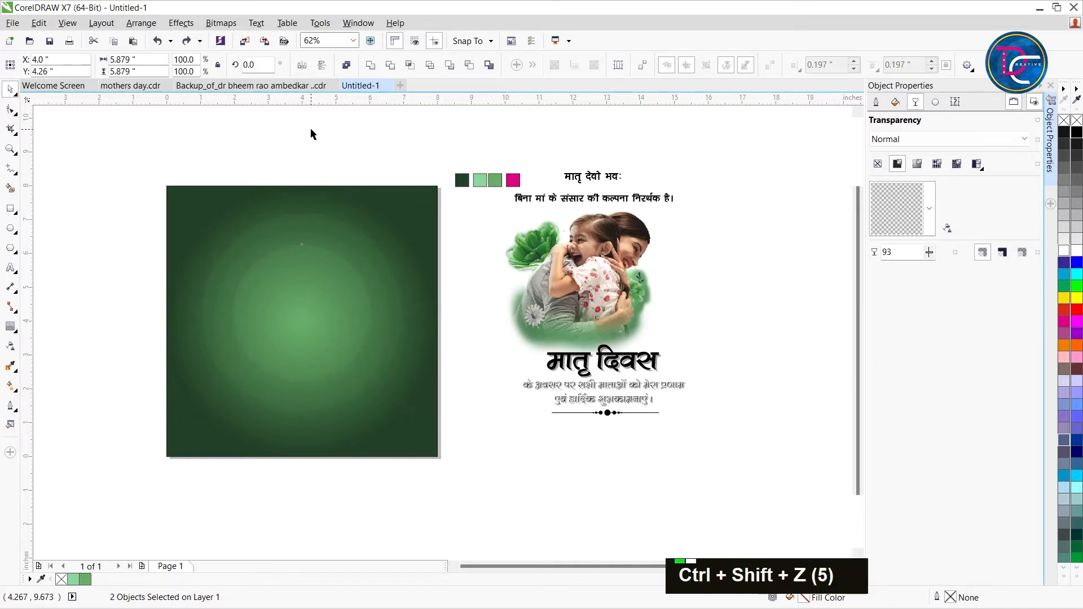
key(ctrl+shift+z)
key(ctrl+z)
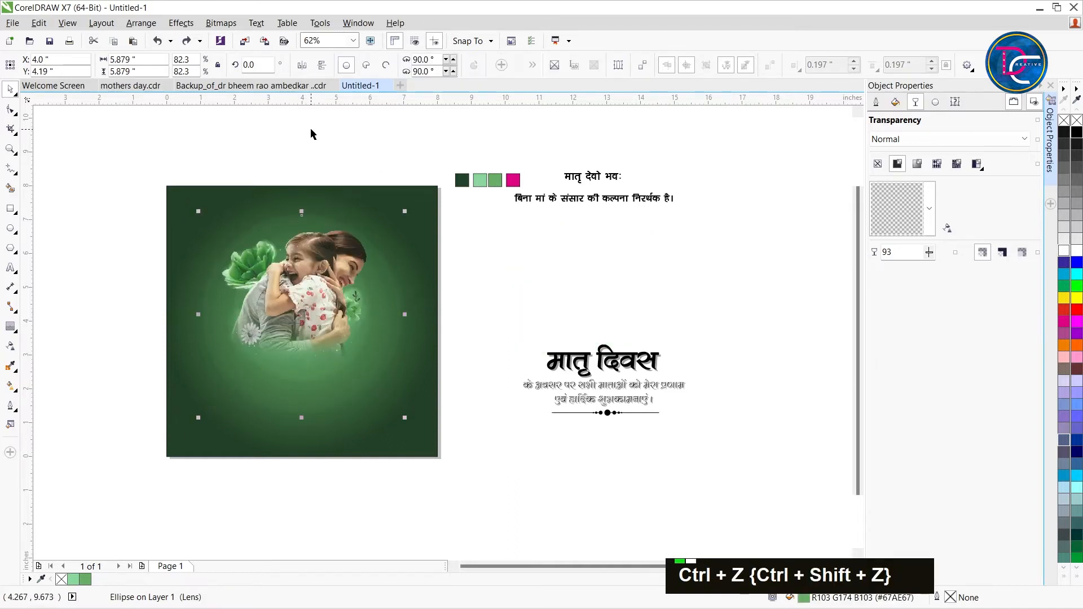
Raise both circles to a vertical centre of 4.33 inches and reduce their overall width to about 5.7 inches
drag(123, 175, 462, 437)
key(shift+Up)
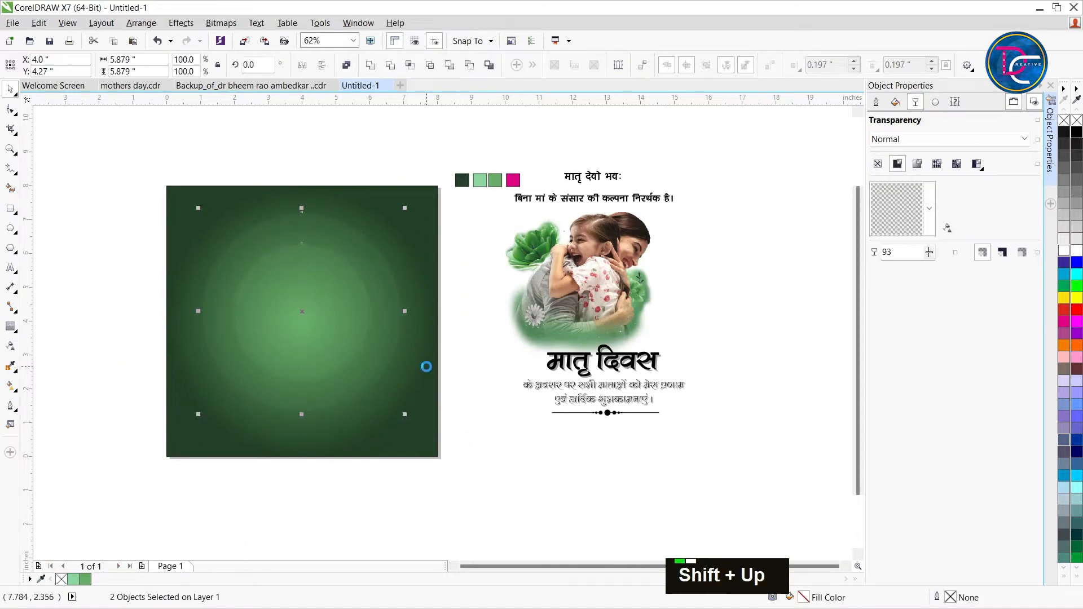
key(shift+Down)
key(shift+Down)
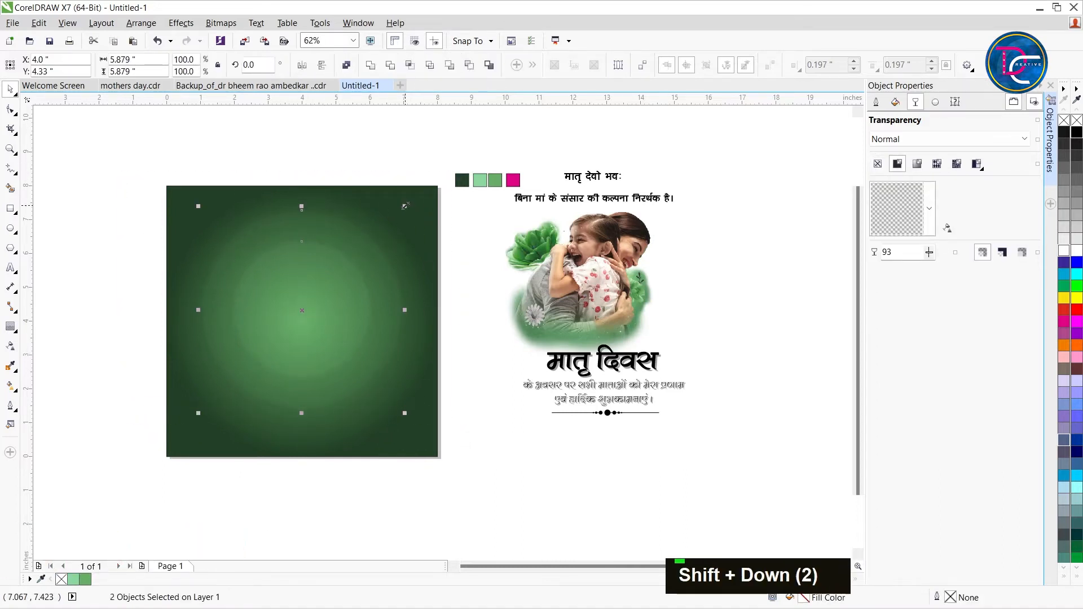
Group the two translucent circles on the background, leaving the colour swatches out
double_click(597, 304)
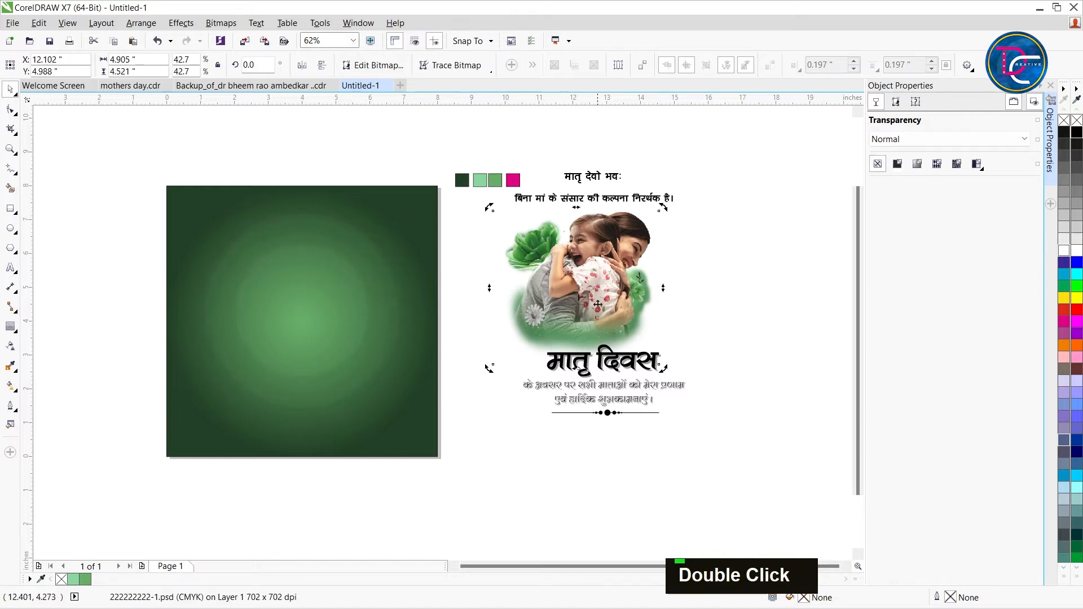
drag(112, 183, 515, 433)
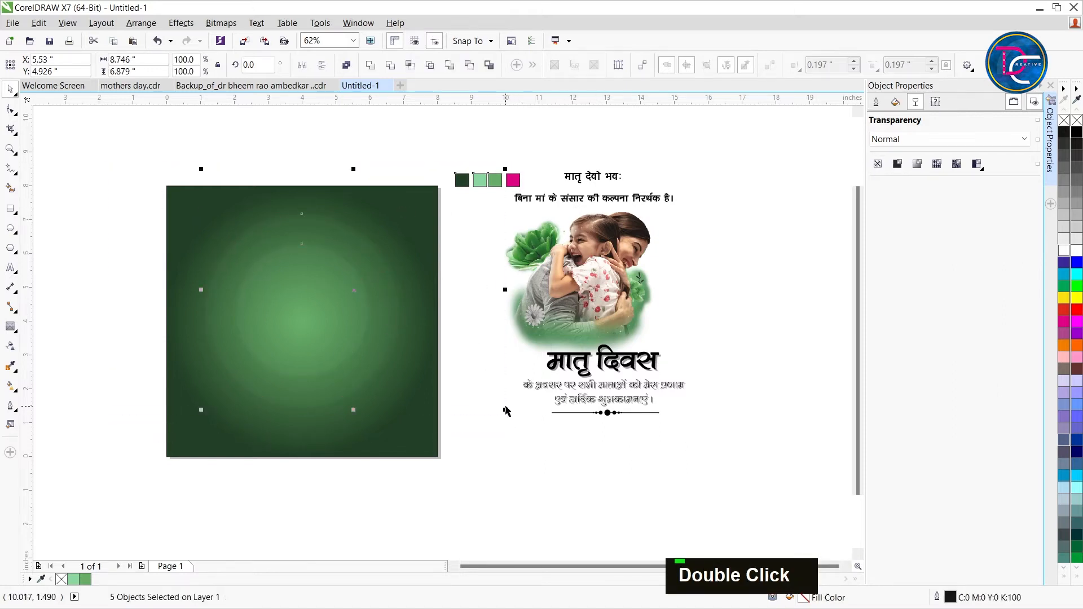
click(506, 408)
drag(115, 193, 493, 424)
key(ctrl+g)
Centre the mother-and-child photo horizontally and vertically on the circle group
ctrl+click(604, 290)
shift+click(401, 281)
key(c)
key(e)
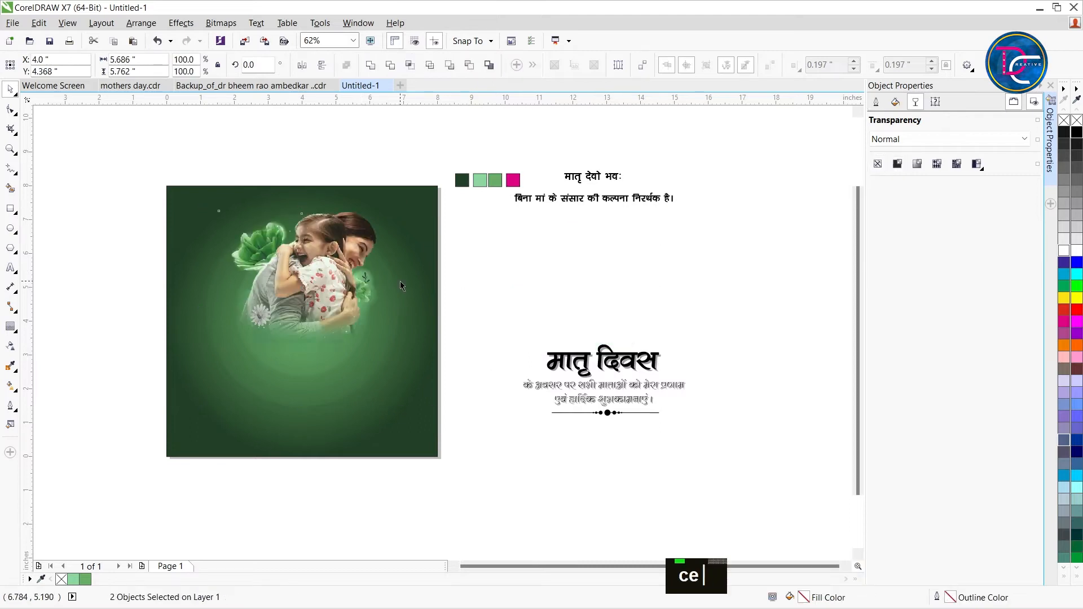
Try realigning and resizing the circle group around the photo, and undo the changes
click(452, 301)
scroll(286, 292, up, 2)
click(343, 300)
key(c)
key(e)
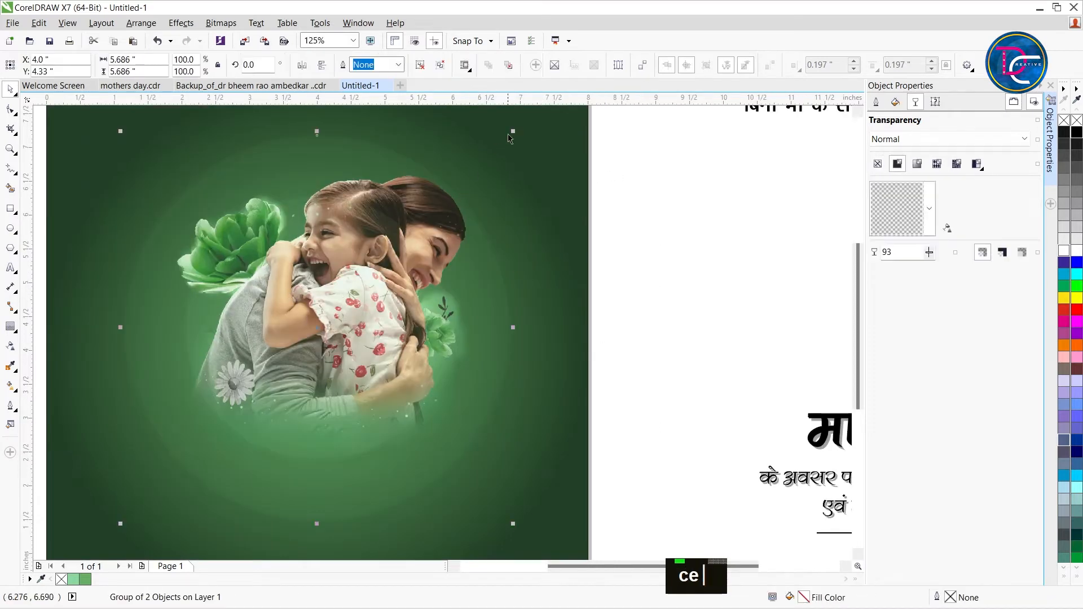
drag(513, 129, 515, 144)
key(ctrl+z)
double_click(723, 267)
click(339, 303)
scroll(339, 303, down, 2)
key(ctrl+z)
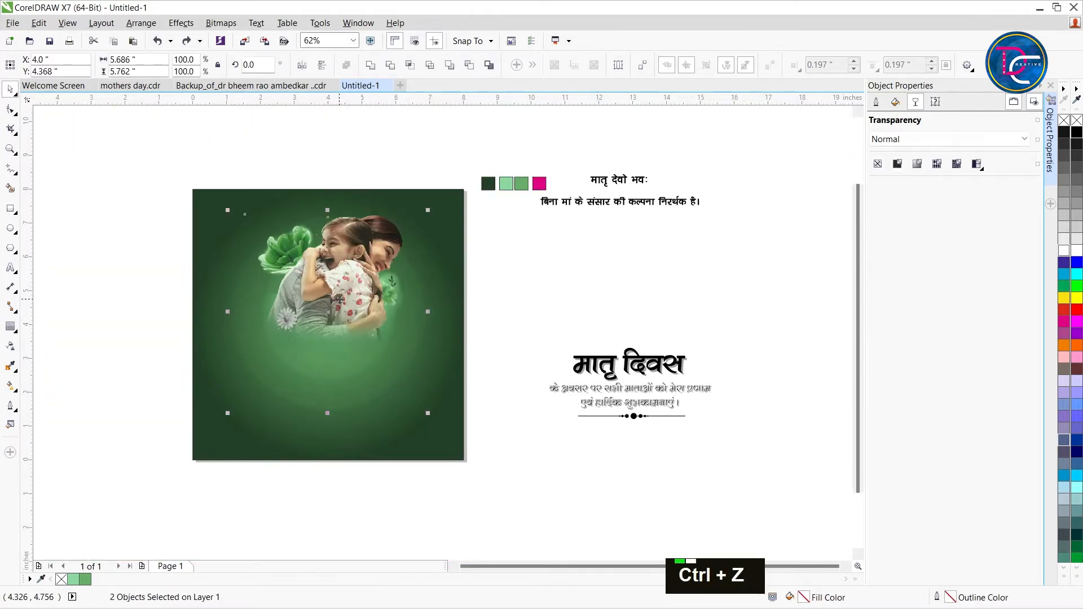
Bring the circle group one level forward in the stacking order
click(303, 418)
click(308, 407)
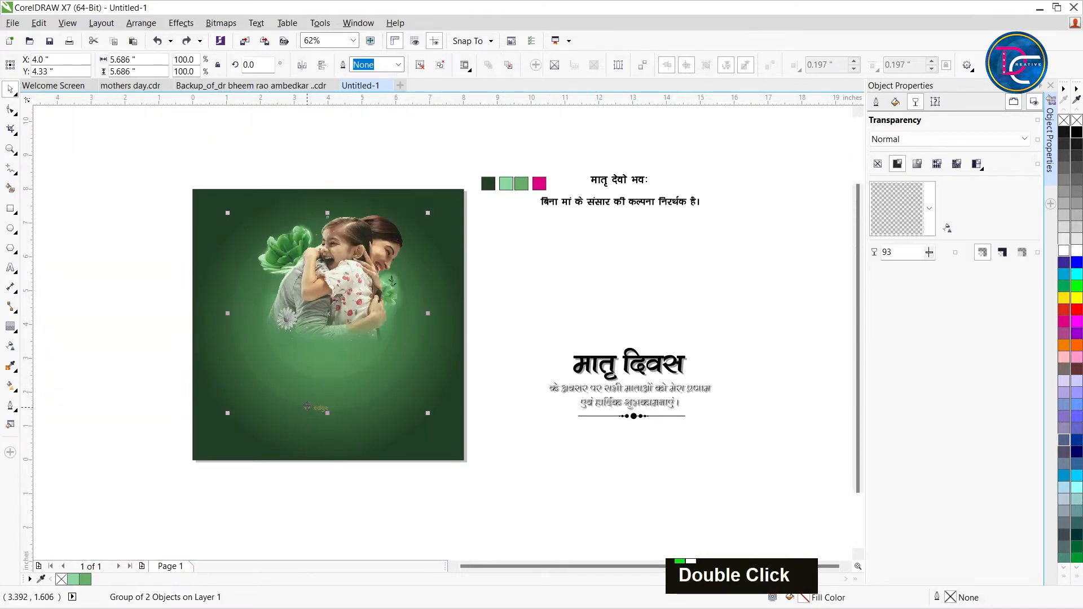
key(ctrl+Page_Up)
key(z)
drag(169, 119, 769, 548)
key(ctrl+space)
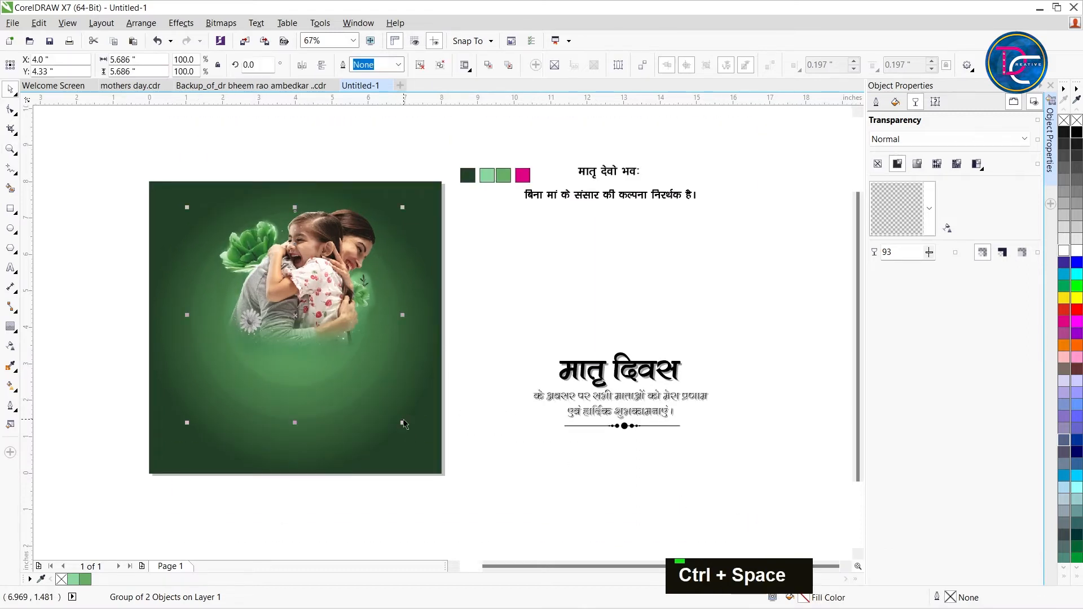
Shift the photo slightly left and down so it is centred at X 3.907 and Y 4.262 inches
double_click(330, 268)
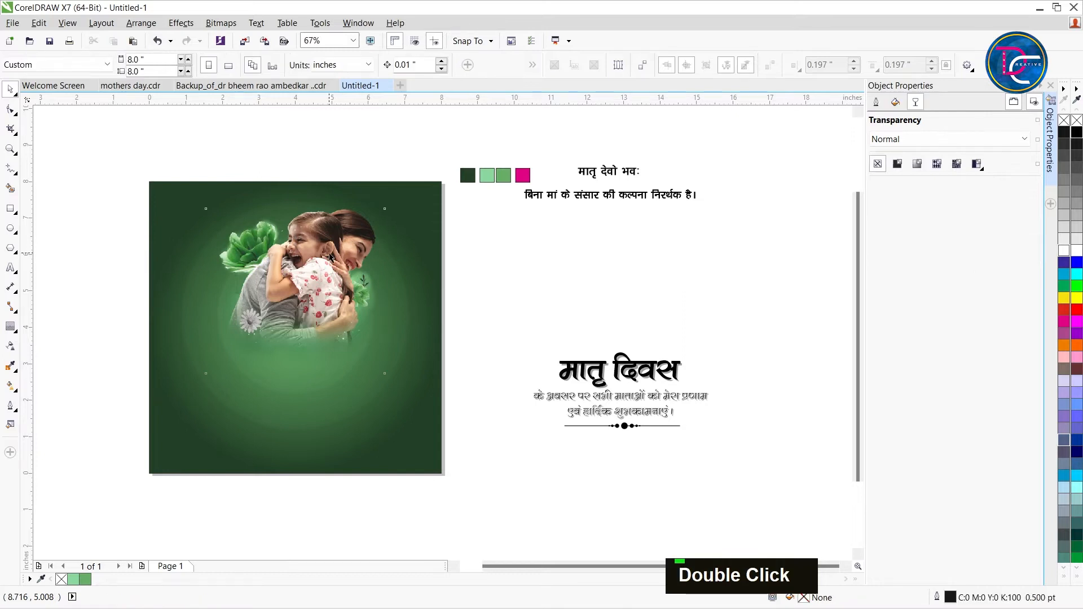
drag(330, 269, 326, 290)
scroll(327, 290, up, 2)
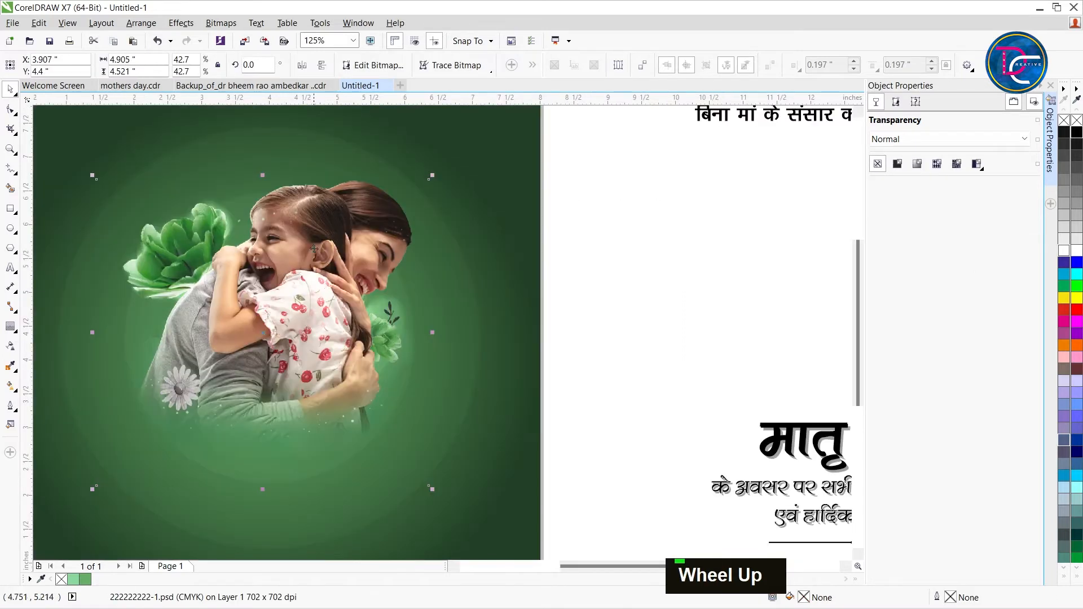
scroll(289, 174, down, 2)
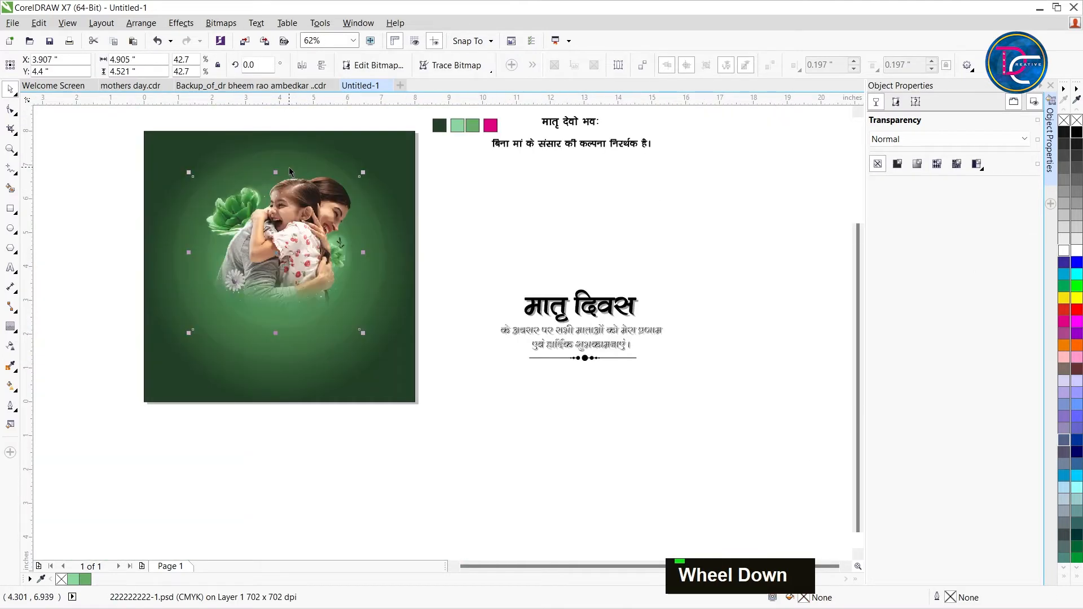
drag(291, 178, 293, 182)
key(shift+F4)
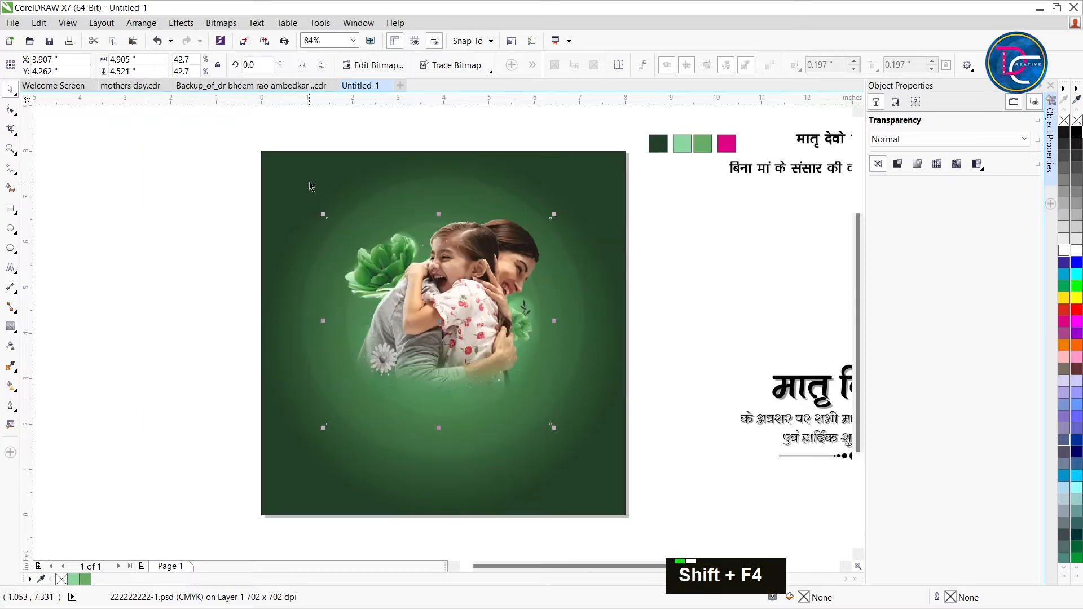
click(350, 141)
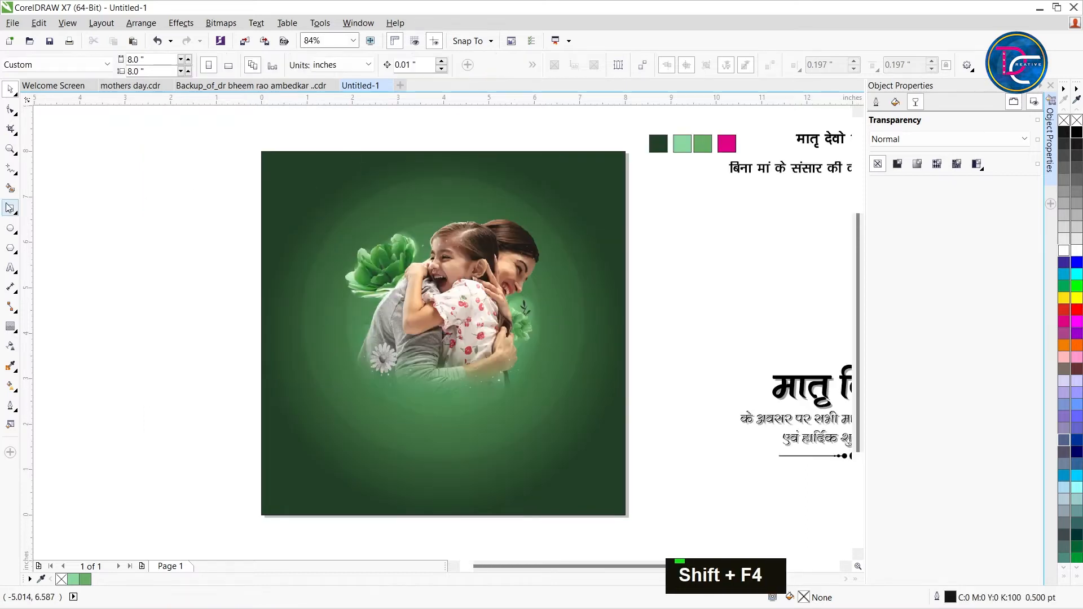
Draw a circle about 0.76 inch wide near the background's upper-left corner and enlarge it to about 0.875 inch
click(9, 228)
scroll(316, 183, up, 2)
drag(256, 154, 318, 215)
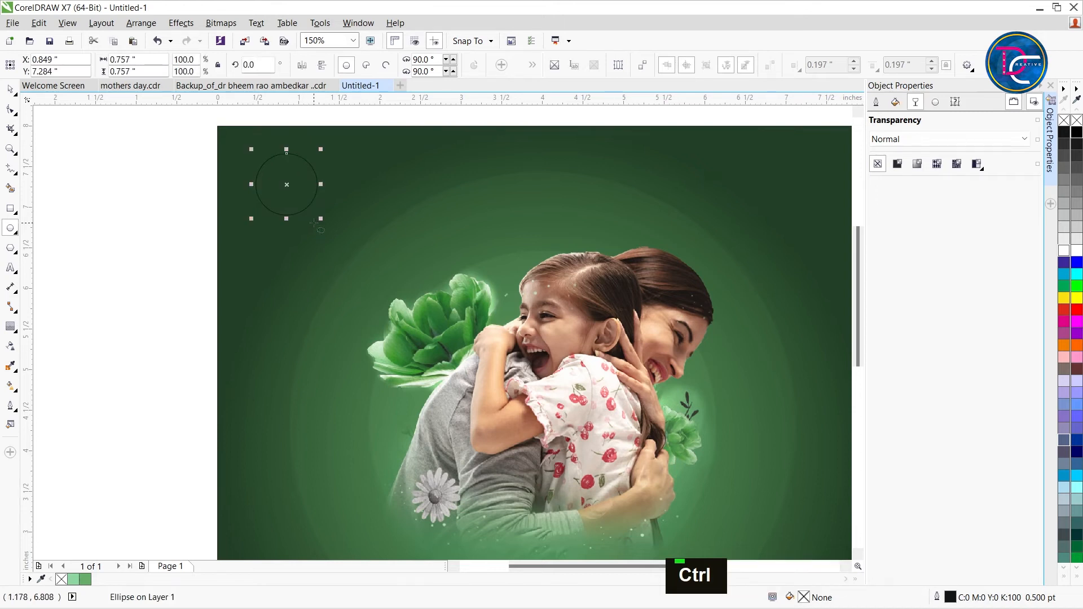
key(ctrl+space)
drag(321, 219, 330, 228)
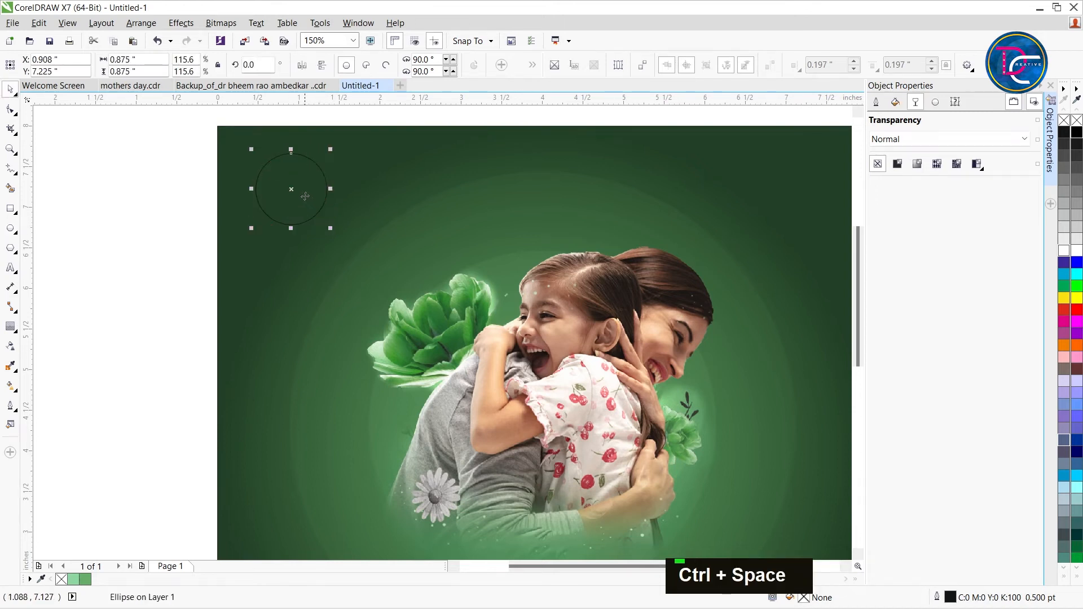
Fill the small corner circle with white and remove its outline
click(1062, 257)
right_click(1077, 120)
scroll(243, 207, up, 2)
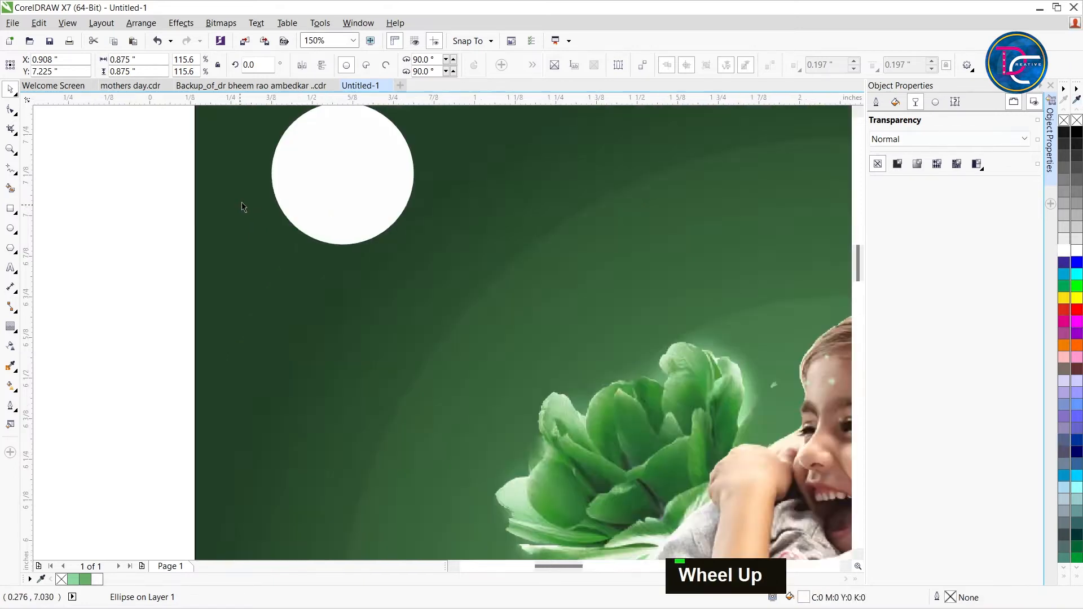
Duplicate the white circle slightly down and to the right, and send the copy one level back
scroll(242, 207, up, 2)
mouse_move(495, 175)
mouse_down()
mouse_move(510, 176)
mouse_move(497, 185)
mouse_up()
right_click(497, 185)
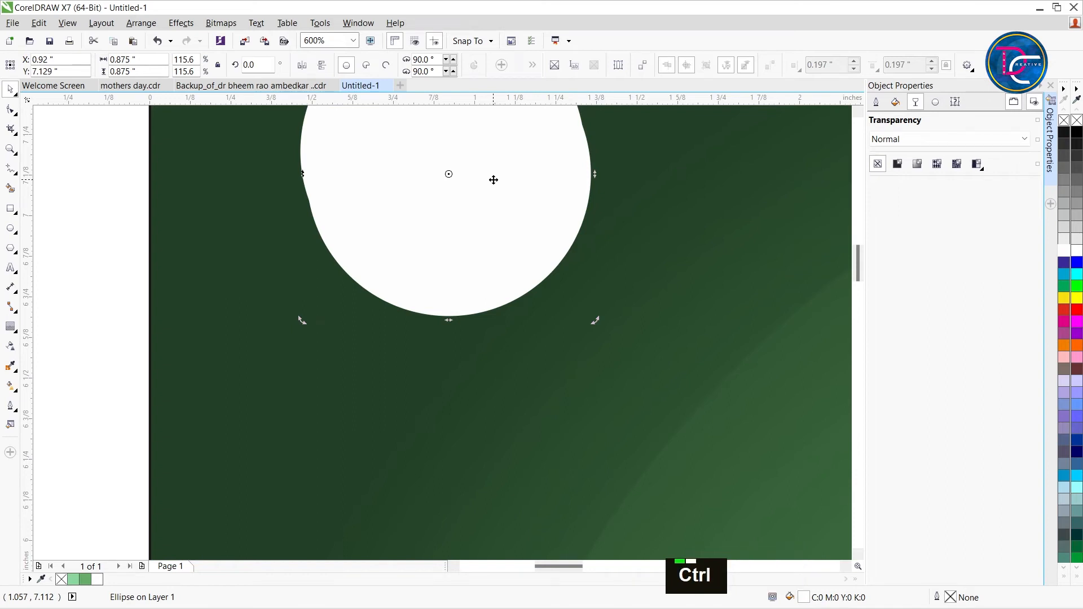
key(ctrl+Page_Down)
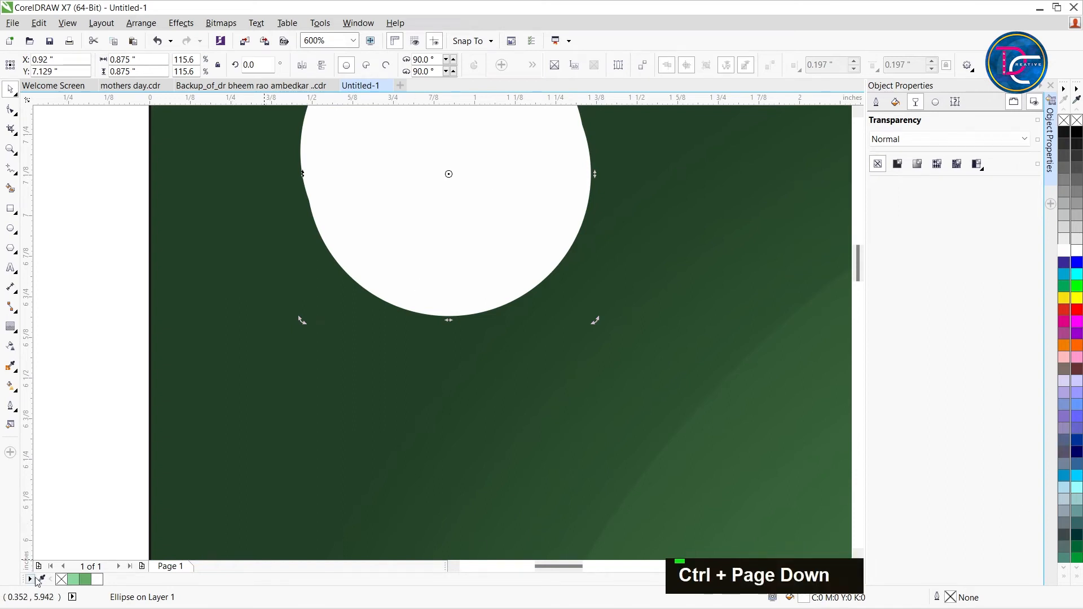
Fill the circle copy with green #67AE67 behind the white circle and nudge it to X 0.92, Y 7.169 inches
click(89, 579)
key(ctrl+Page_Down)
key(Up)
key(Up)
key(Up)
key(Left)
scroll(222, 382, down, 2)
key(Right)
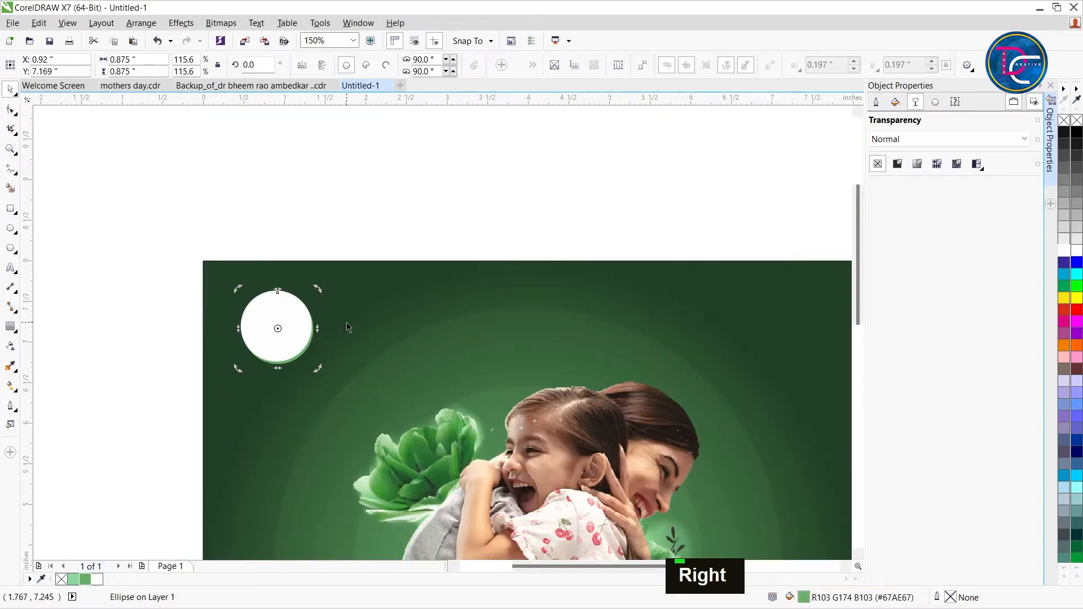
Add the dark green swatch's colours to the document palette
scroll(347, 327, down, 1)
click(651, 291)
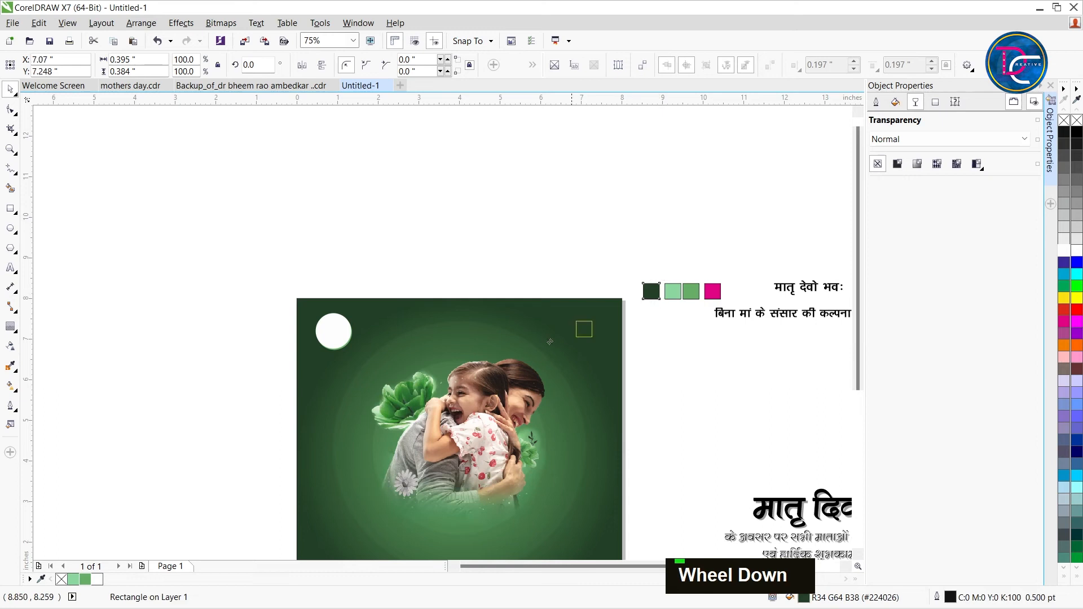
scroll(278, 364, up, 1)
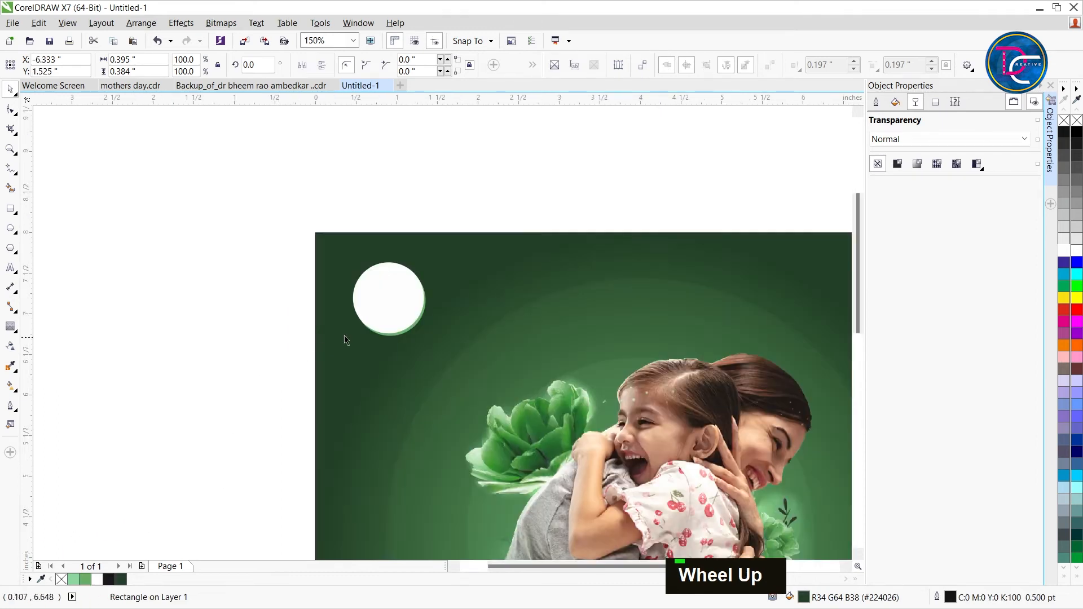
Fill the green circle copy behind the white circle with black
click(411, 334)
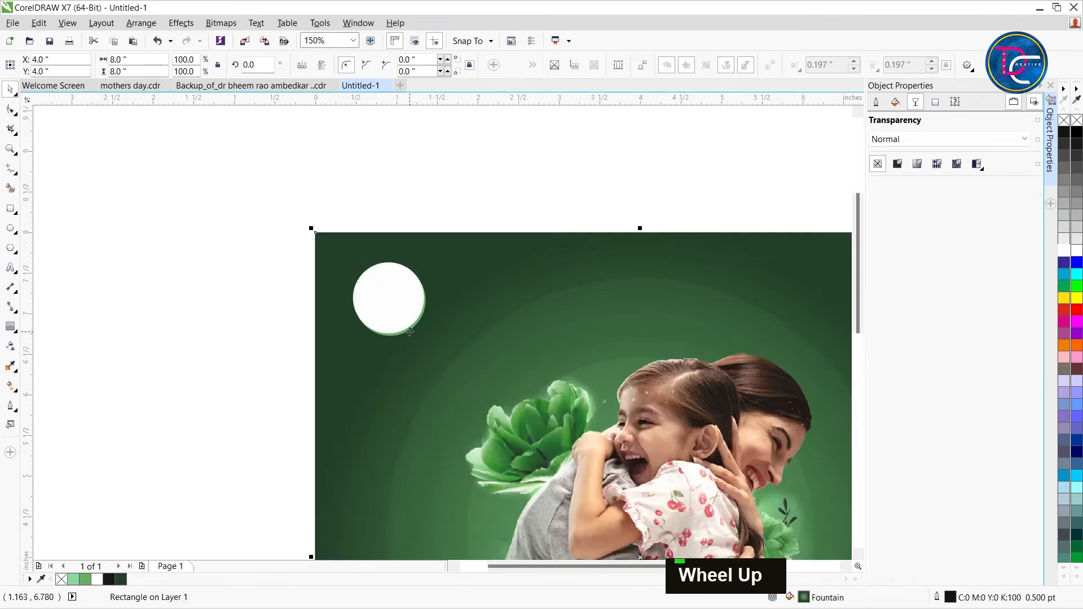
click(406, 329)
mouse_move(91, 605)
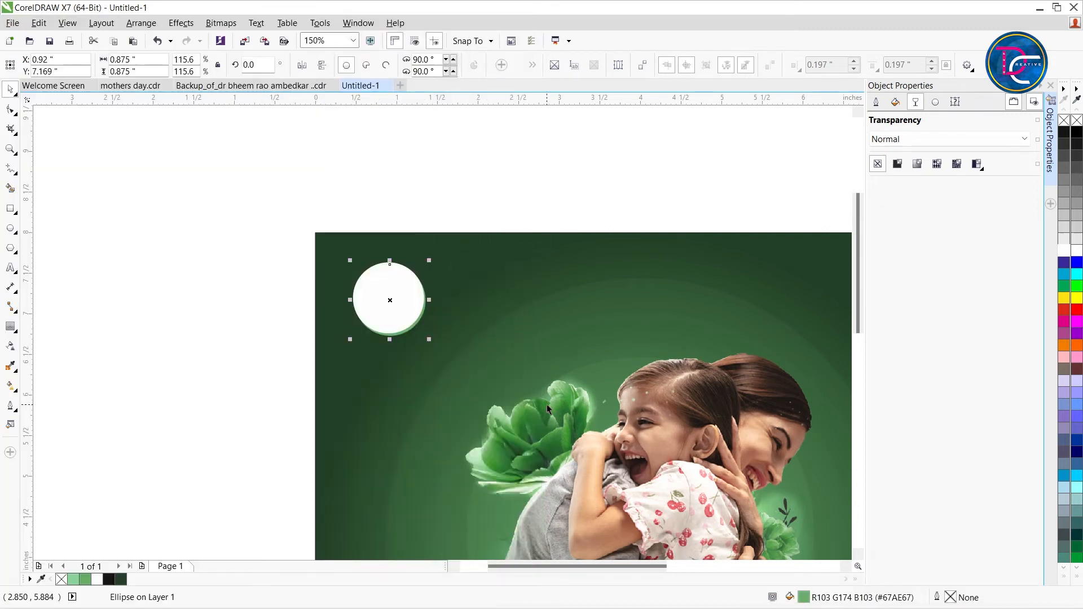
click(110, 581)
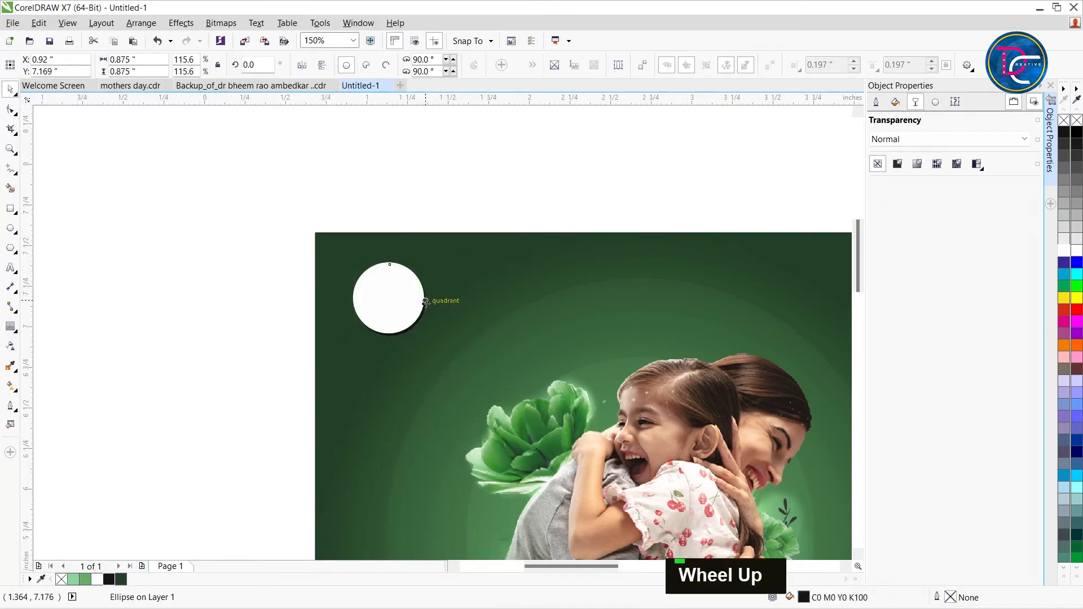
scroll(426, 304, up, 2)
scroll(402, 306, down, 2)
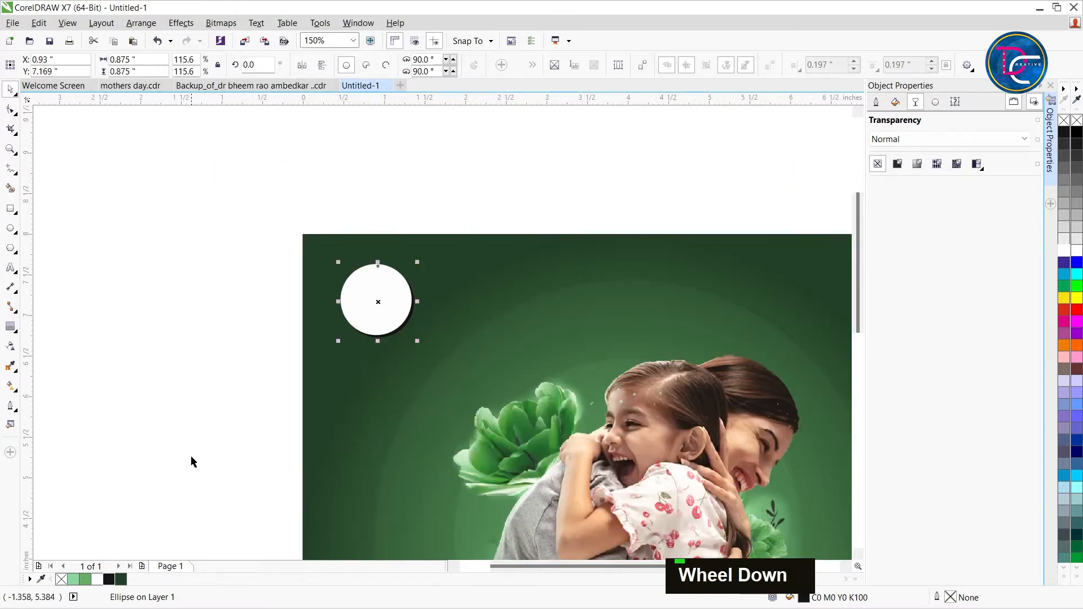
Fill the circle copy with dark green #224026, nudge the white circle slightly up, and move the copy to X 0.92, Y 7.159 inches
click(120, 582)
click(246, 178)
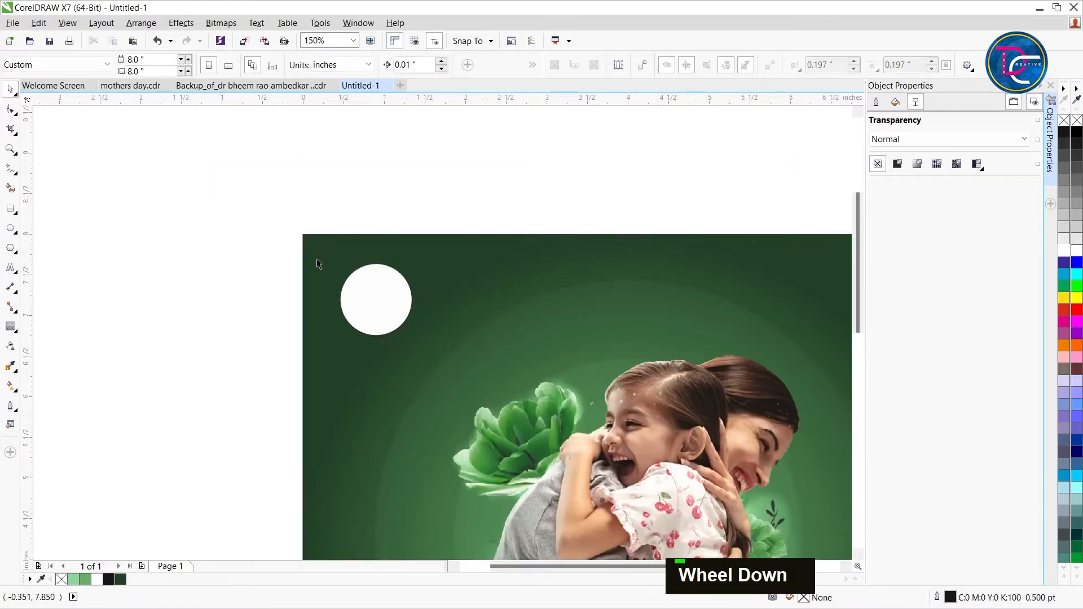
scroll(374, 328, up, 2)
click(427, 291)
key(Up)
key(Left)
key(Left)
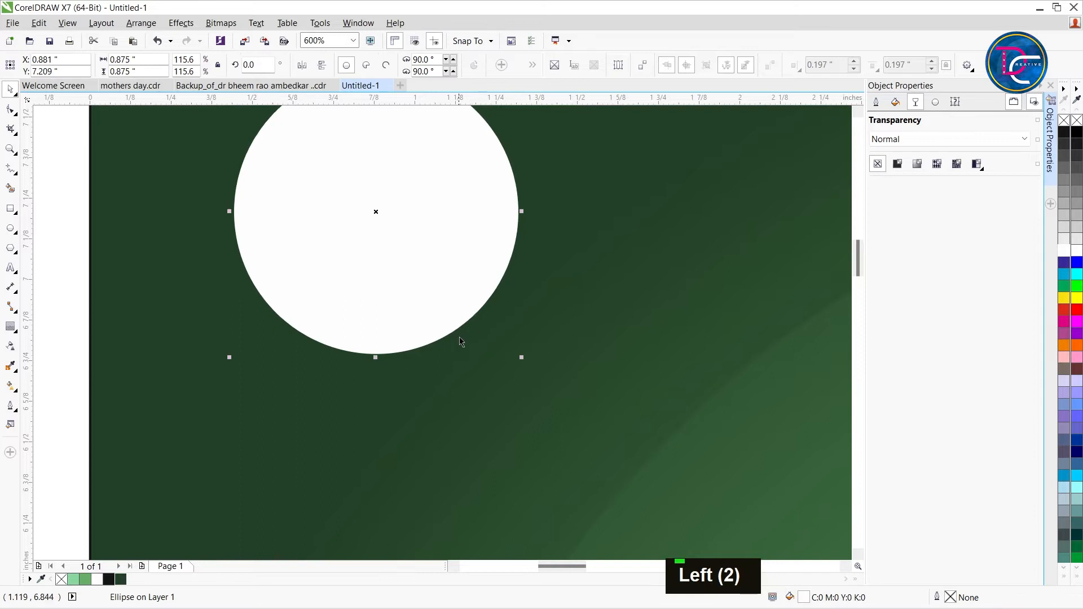
key(Up)
key(Left)
key(Down)
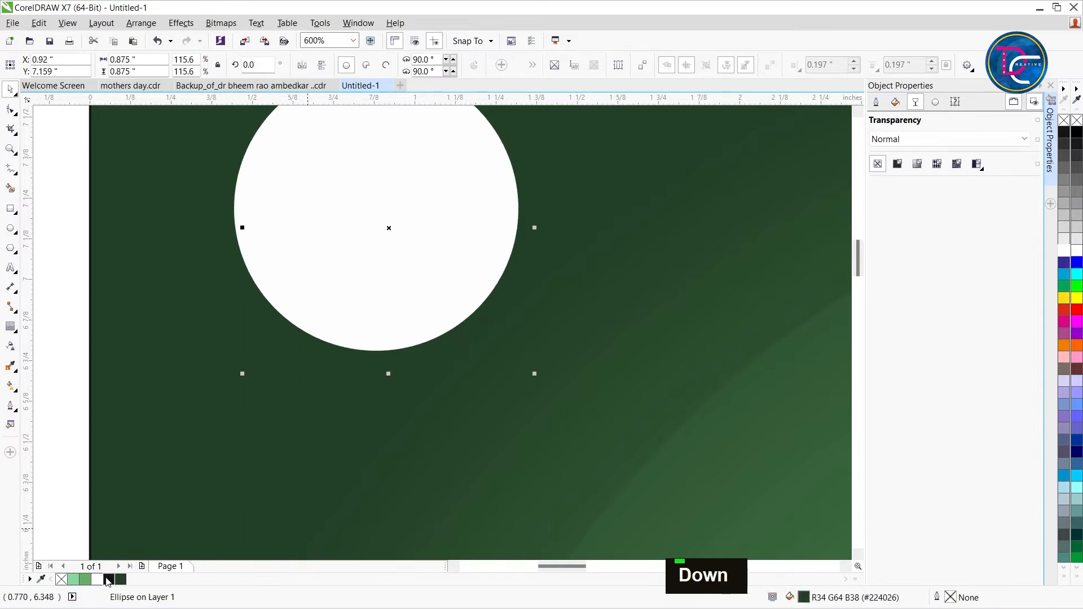
Fill the circle copy with black, nudge it slightly up and left, and give it a uniform transparency of 67
click(109, 579)
key(Up)
key(Left)
key(Up)
click(10, 346)
click(380, 387)
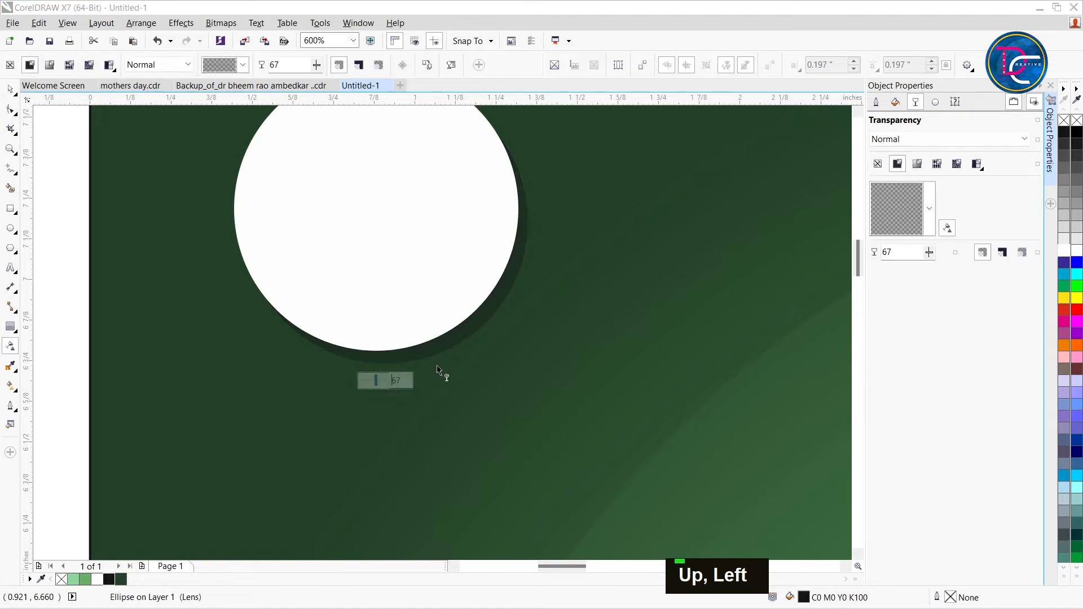
Duplicate the white circle together with its shadow directly to the right of the original
scroll(442, 374, down, 3)
drag(266, 199, 539, 447)
drag(465, 333, 550, 333)
click(552, 191)
key(shift+F4)
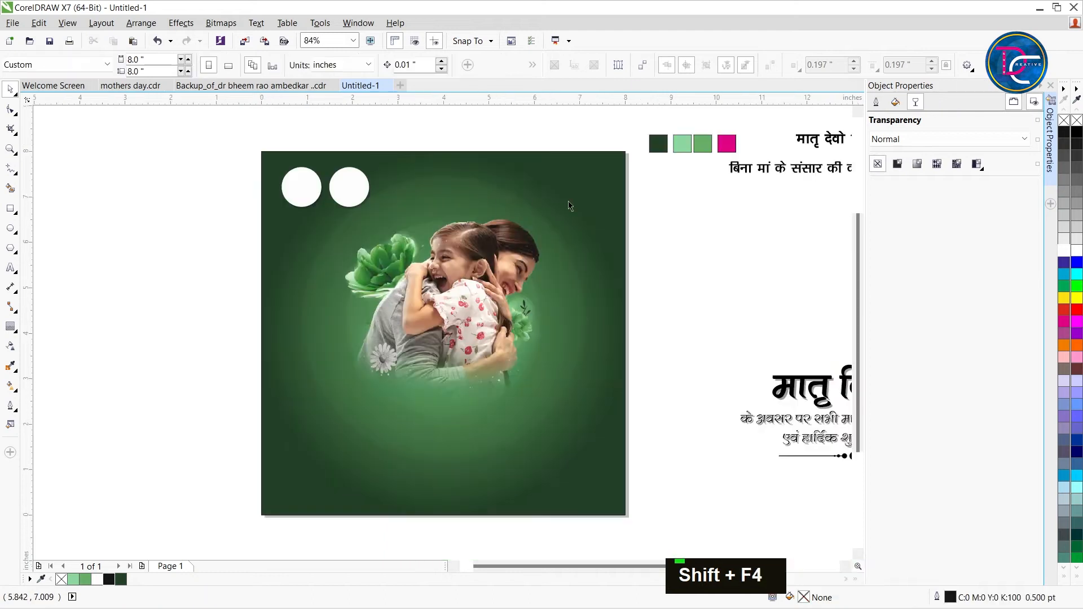
Move the text "मातृ देवो भवः" above the photo and centre it horizontally on the poster
drag(826, 132, 442, 163)
shift+click(534, 174)
key(c)
click(553, 136)
click(470, 166)
click(470, 166)
drag(470, 166, 477, 185)
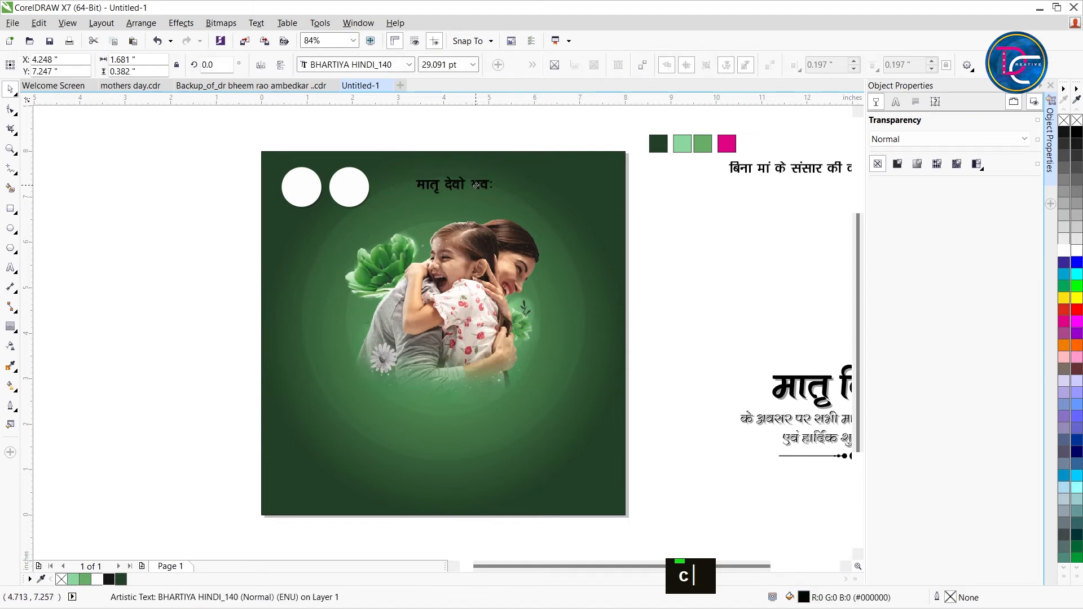
shift+click(504, 197)
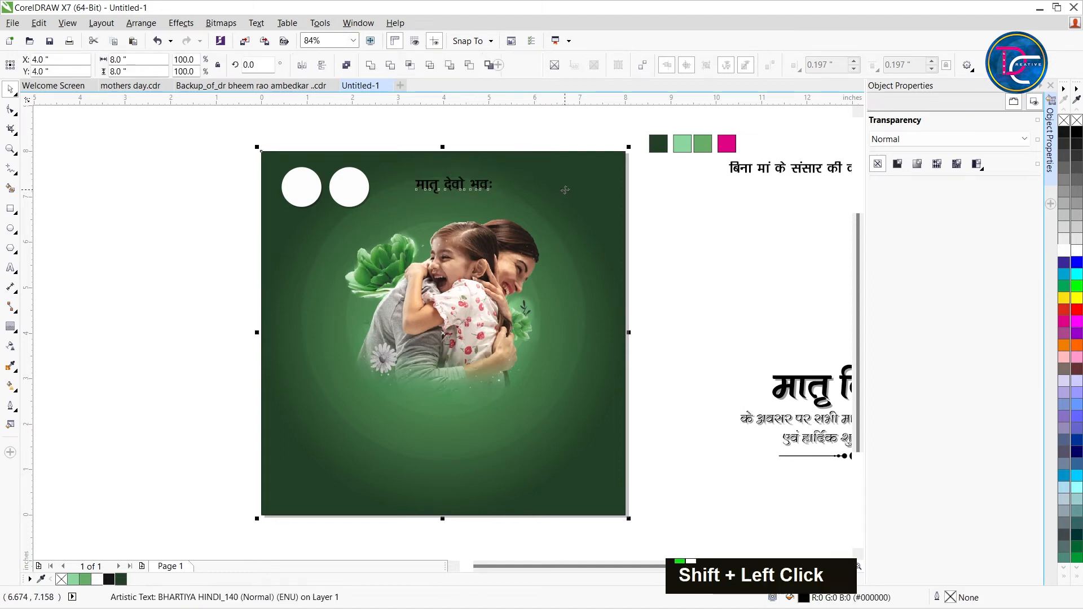
key(c)
click(701, 273)
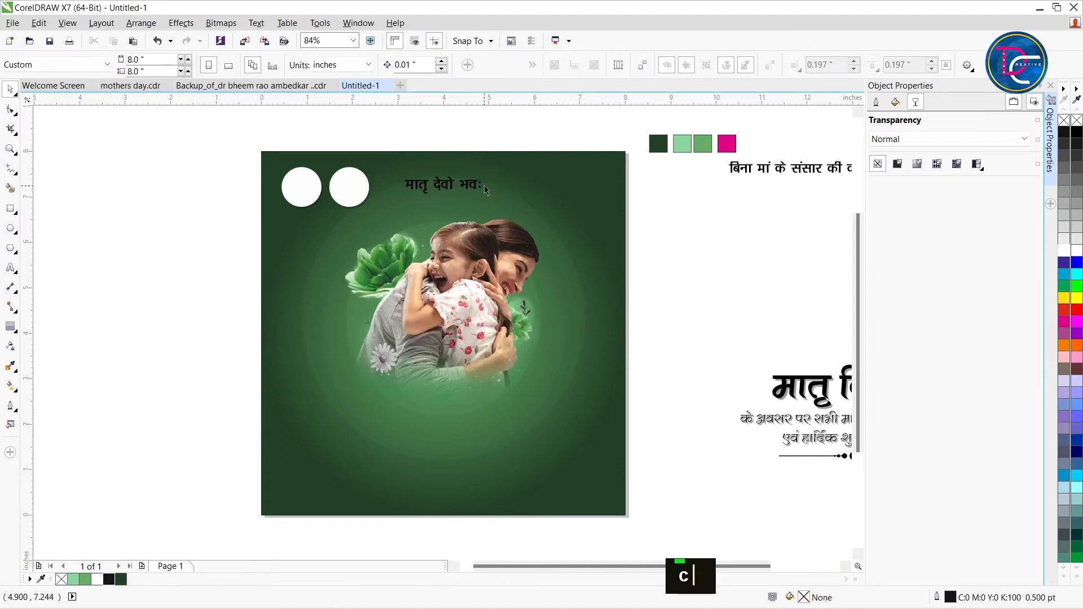
click(714, 240)
Draw a rectangle about 1.16 by 0.54 inches over the left part of the "मातृ देवो भवः" heading
click(430, 186)
click(427, 186)
key(z)
drag(309, 149, 561, 229)
key(ctrl+space)
ctrl+click(539, 179)
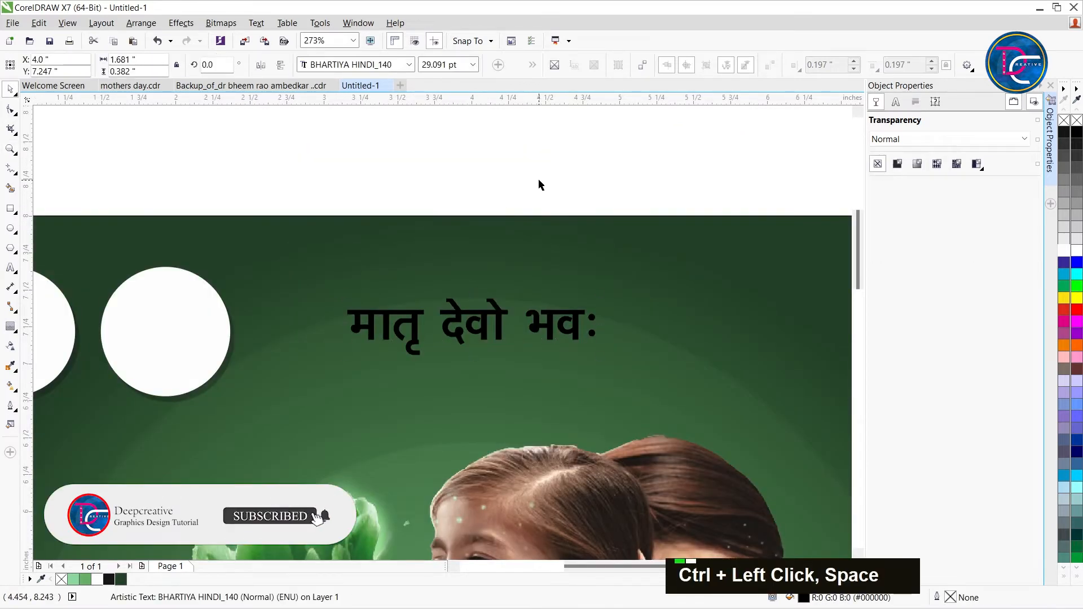
click(10, 209)
mouse_move(331, 291)
mouse_down()
mouse_move(350, 310)
mouse_move(502, 367)
mouse_up()
key(ctrl+space)
key(Up)
key(Up)
key(Down)
key(Up)
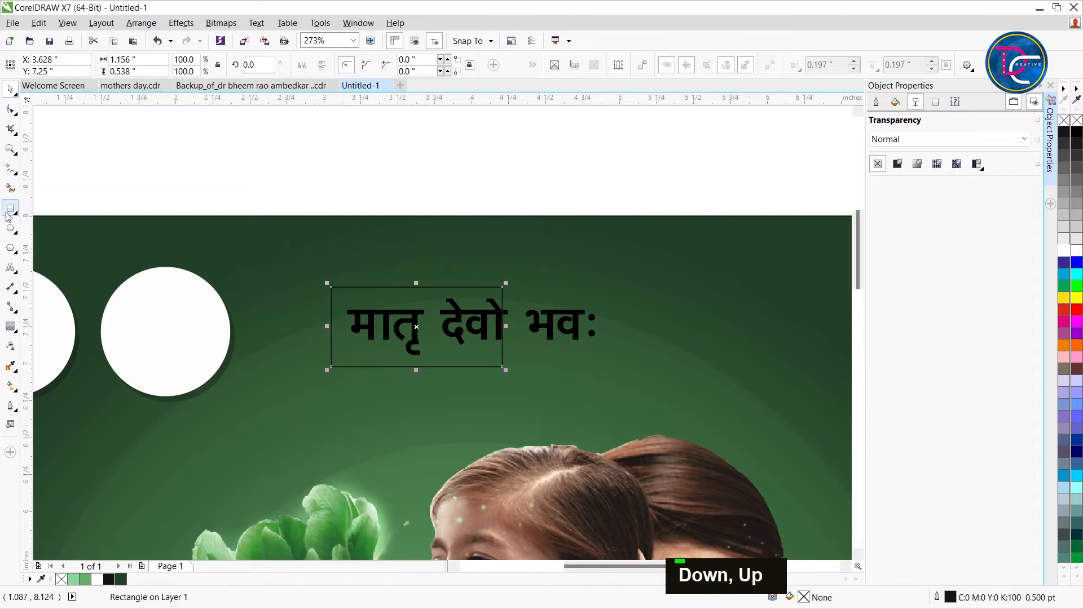
Fill the rectangle with magenta (C:0 M:100 Y:0 K:0) and remove its outline
key(ctrl+space)
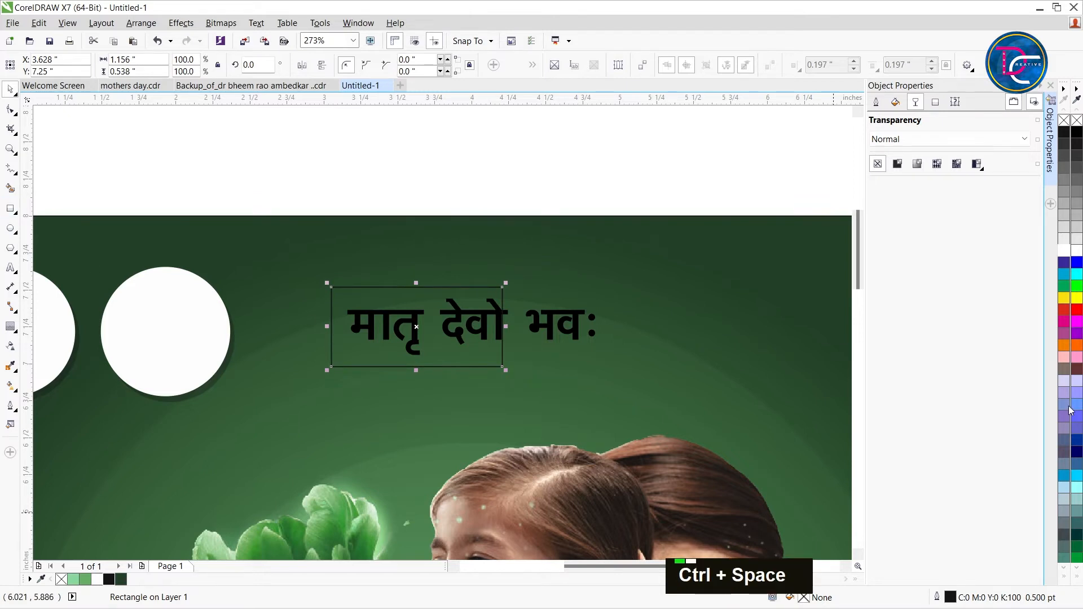
click(1064, 323)
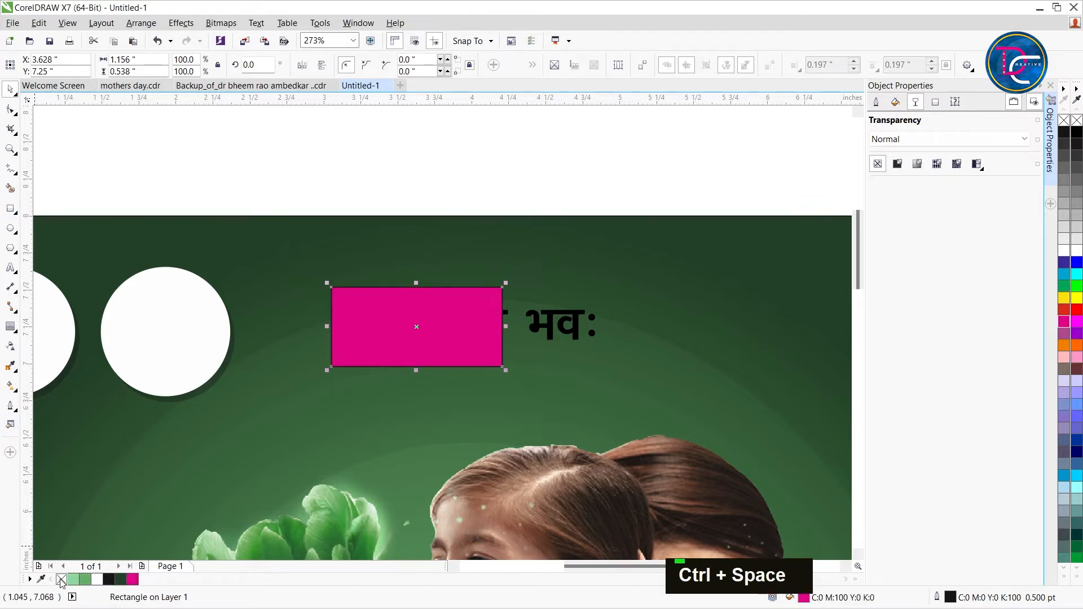
right_click(61, 581)
Apply a linear transparency to the magenta rectangle so it fades out toward its right end
click(11, 346)
shift+drag(361, 327, 484, 327)
key(ctrl+space)
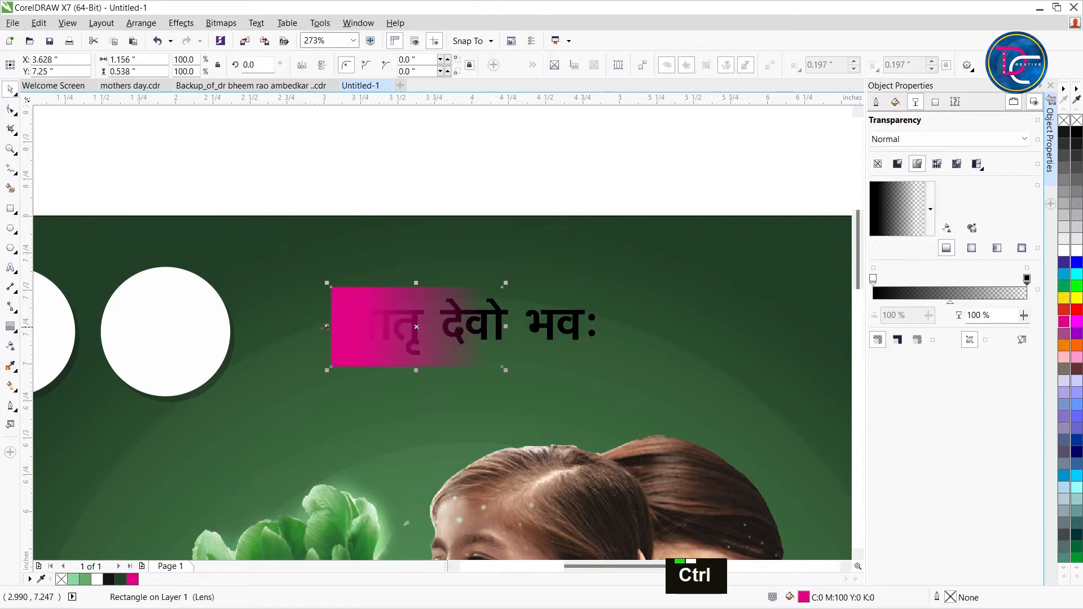
Mirror a copy of the fading rectangle to the right side of the heading and nudge it left toward the original
ctrl+click(348, 326)
ctrl+click(338, 331)
ctrl+drag(327, 328, 630, 340)
key(Left)
key(Left)
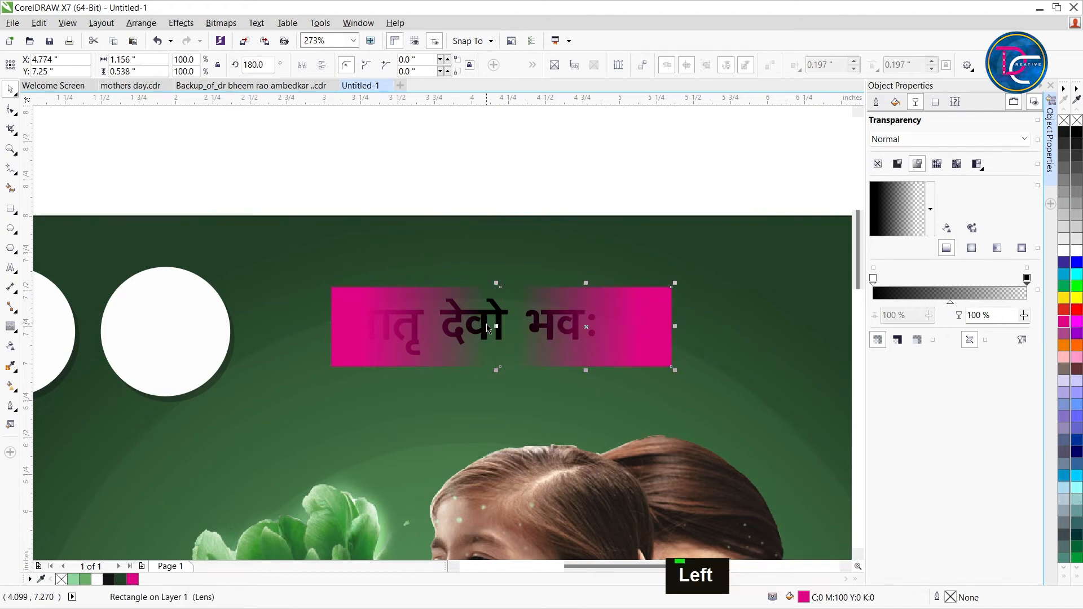
Group the two magenta rectangles and centre the group horizontally on the poster
shift+click(401, 346)
key(ctrl+g)
shift+click(710, 250)
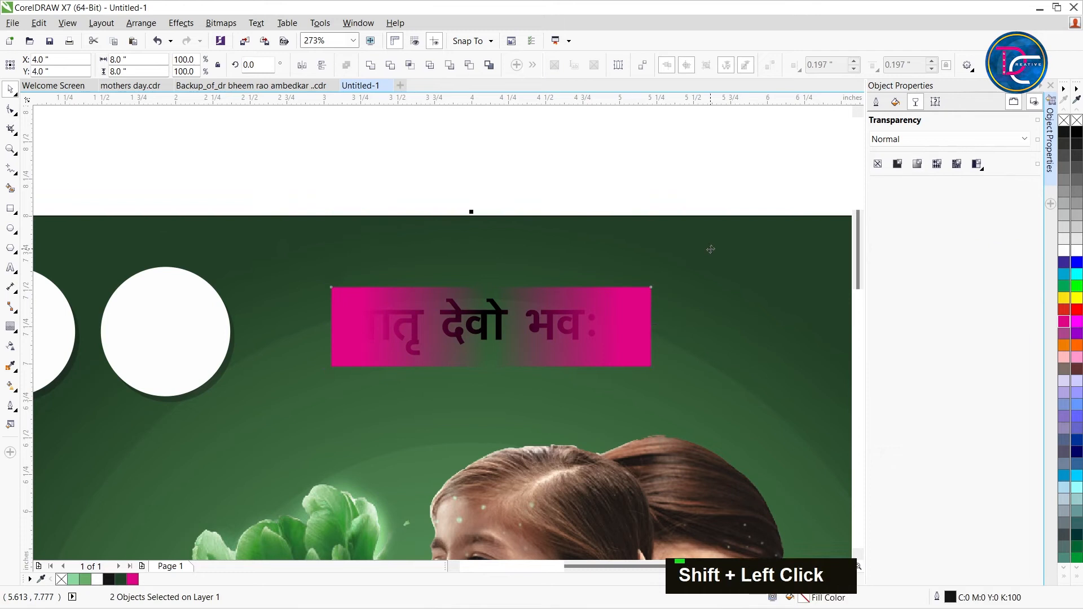
key(c)
click(631, 176)
Set the transparency at the solid outer ends of the magenta group to 51%
click(615, 296)
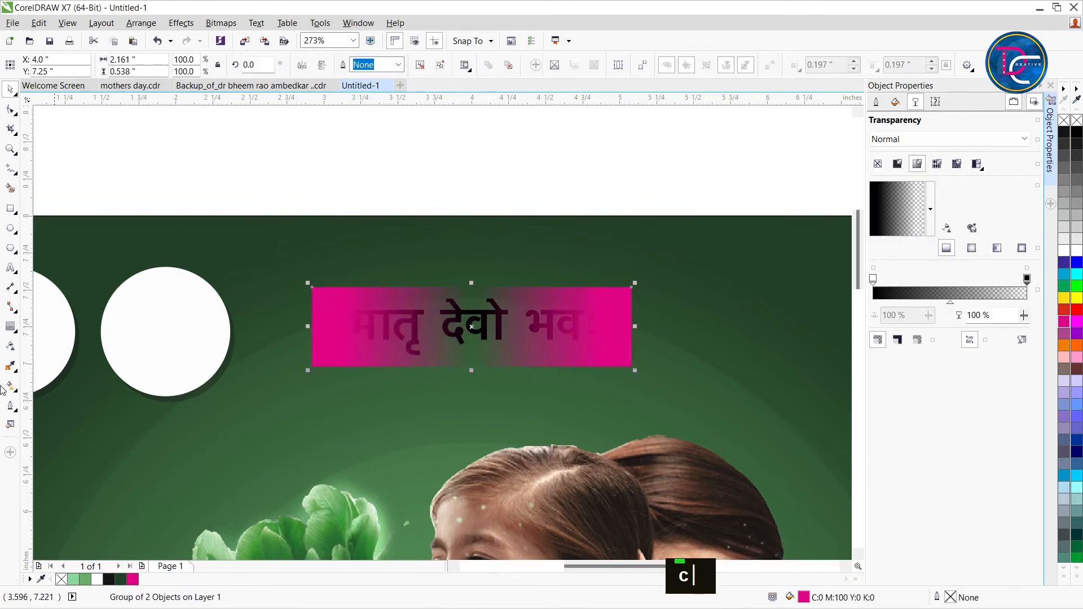
click(10, 345)
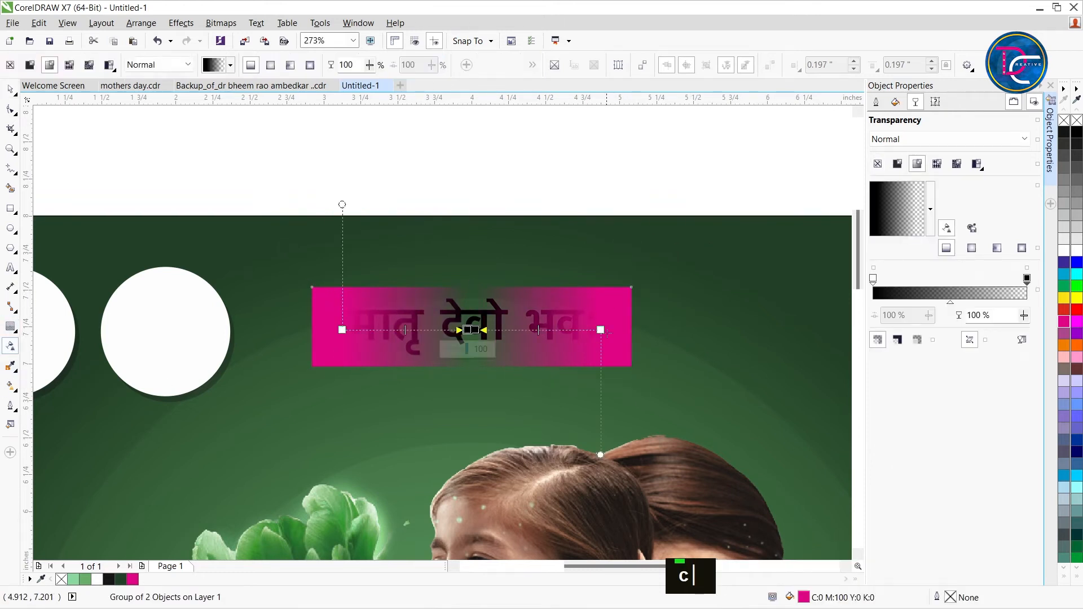
click(452, 351)
drag(582, 349, 601, 348)
click(578, 170)
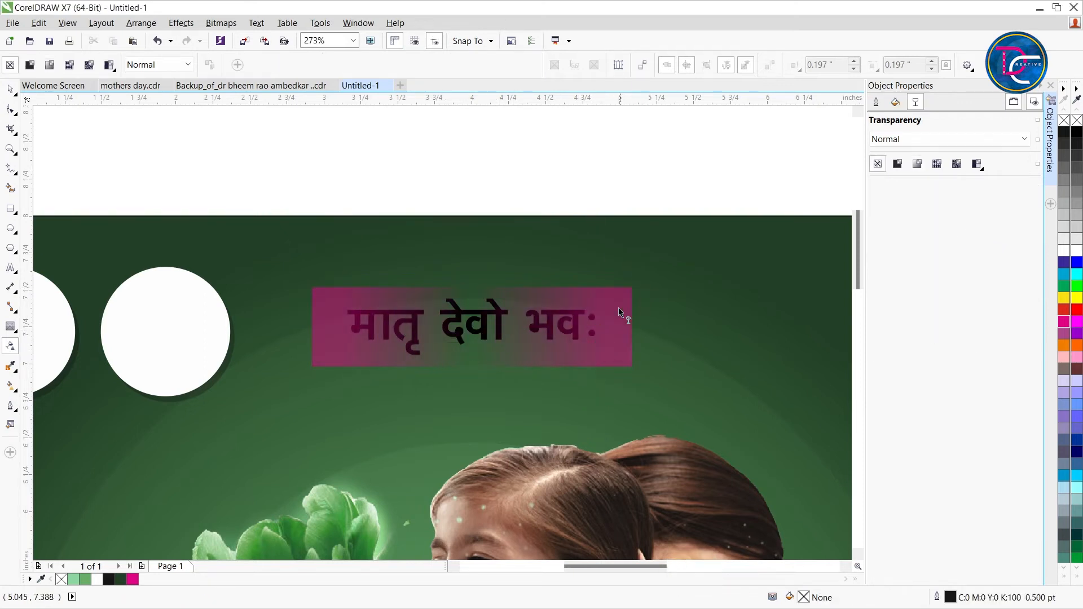
Nudge the magenta group up to Y 7.27 inches and place it behind the heading text
key(space)
ctrl+click(618, 299)
click(387, 316)
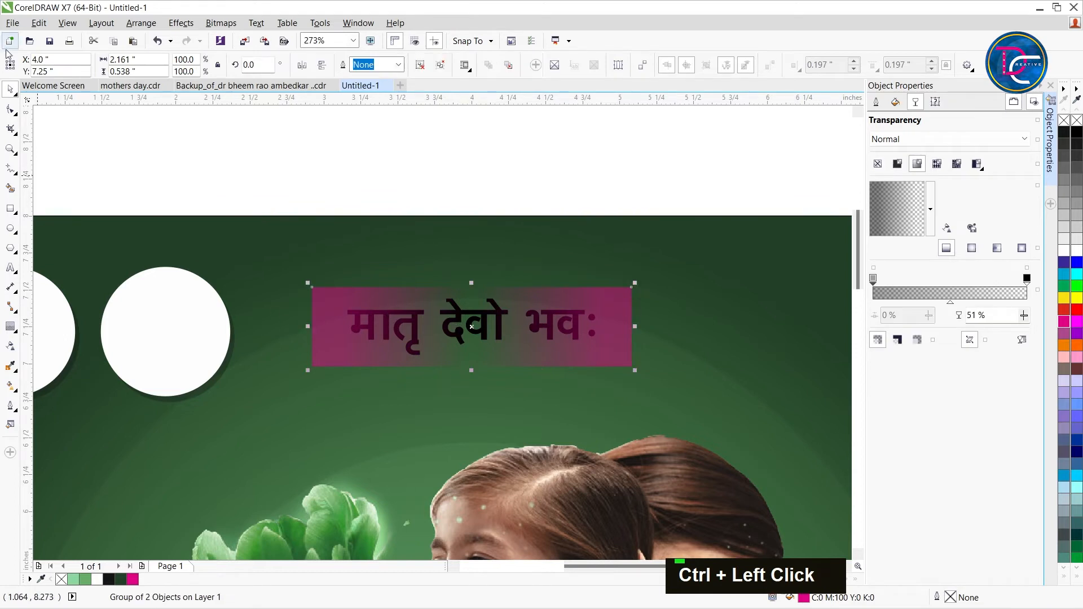
click(11, 112)
key(ctrl+space)
click(609, 313)
key(Up)
key(Up)
key(Down)
key(Up)
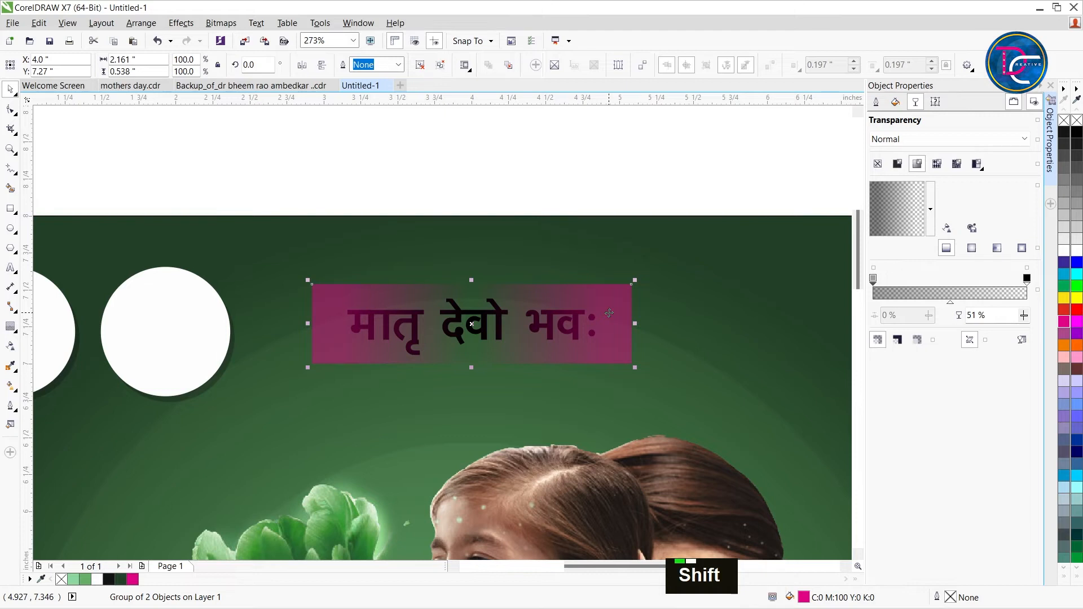
key(shift+Page_Down)
Fill the "मातृ देवो भवः" heading with yellow and align it to the centre of the magenta band
double_click(521, 336)
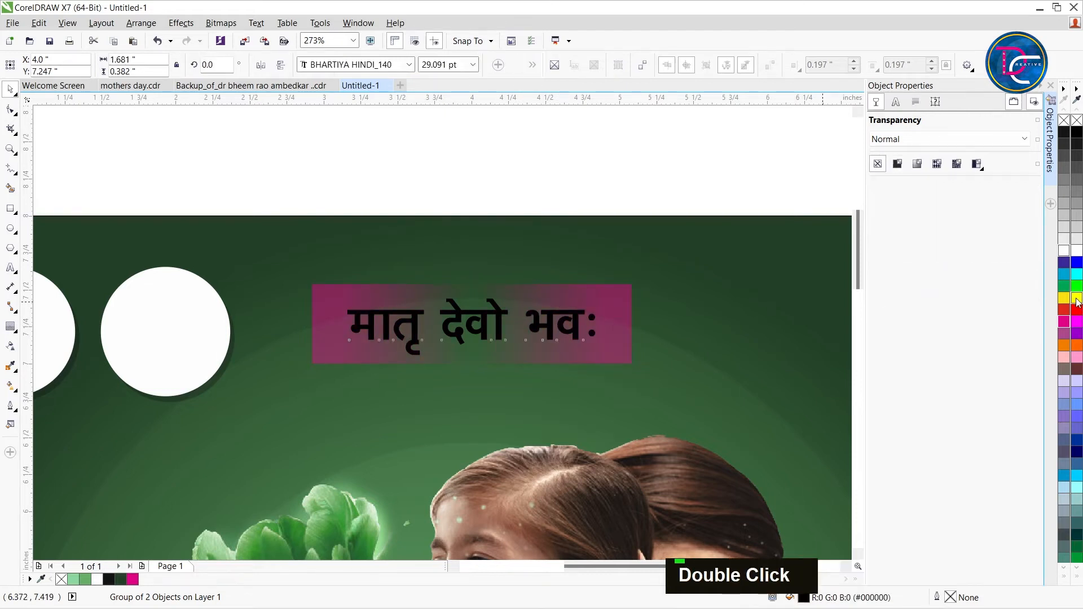
click(1076, 299)
shift+click(595, 299)
key(c)
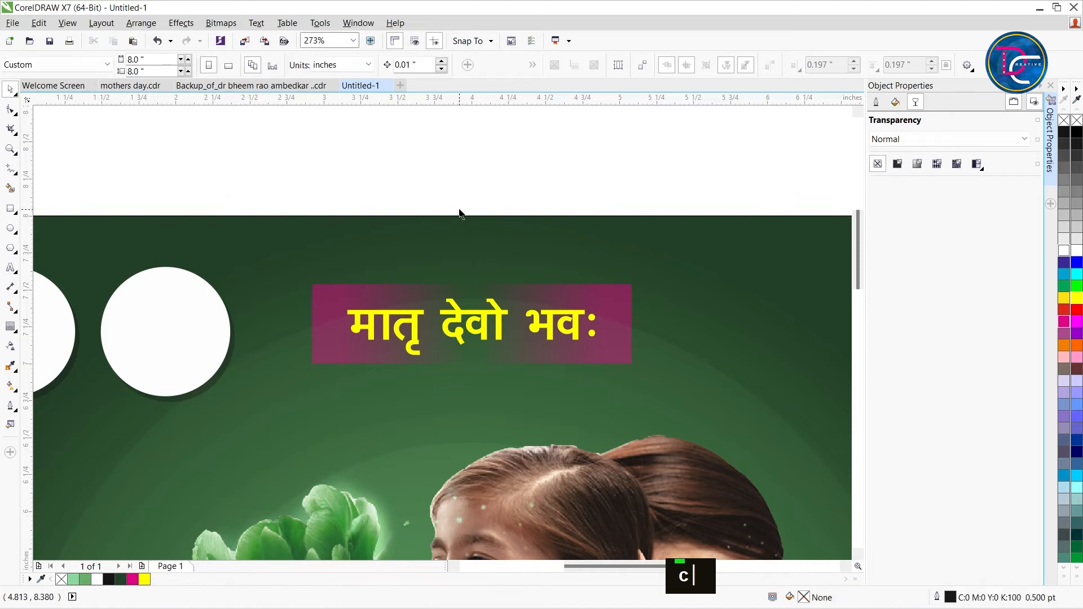
Scale the heading and its magenta band together to 90.2%, about 1.95 by 0.49 inches
scroll(460, 214, down, 3)
scroll(575, 297, up, 2)
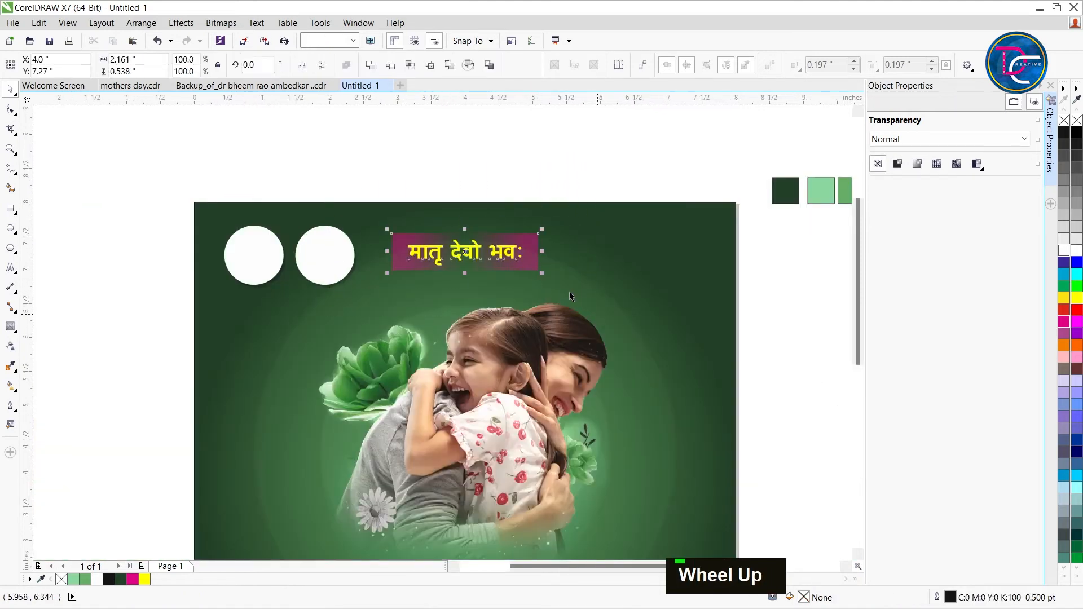
drag(542, 273, 534, 286)
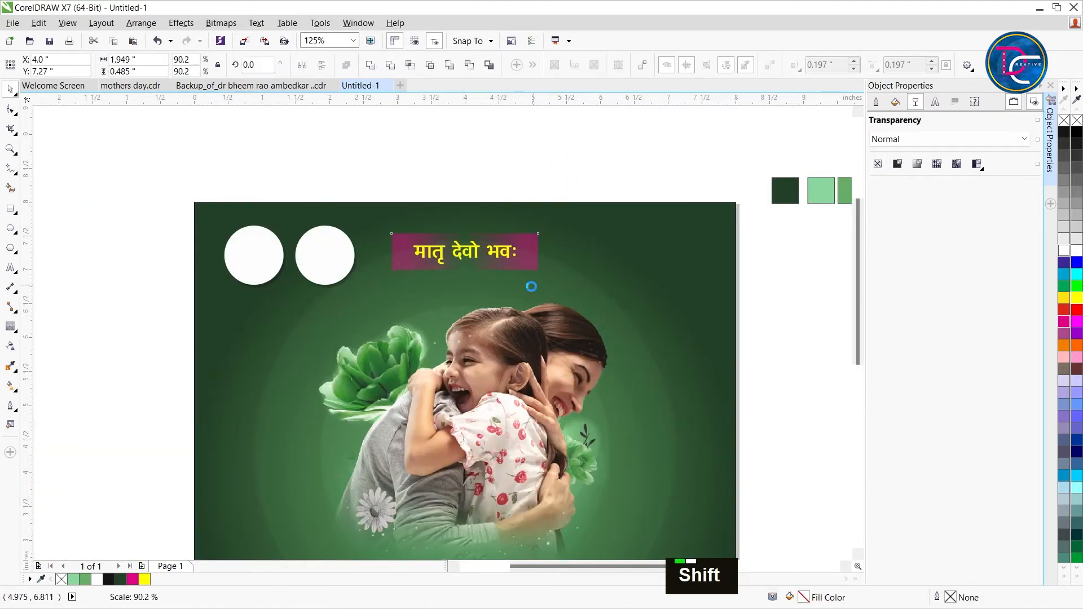
Move the text "बिना मां के संसार की कल्पना निरर्थक है।" onto the poster just below the heading
scroll(534, 286, down, 3)
drag(792, 251, 505, 287)
key(z)
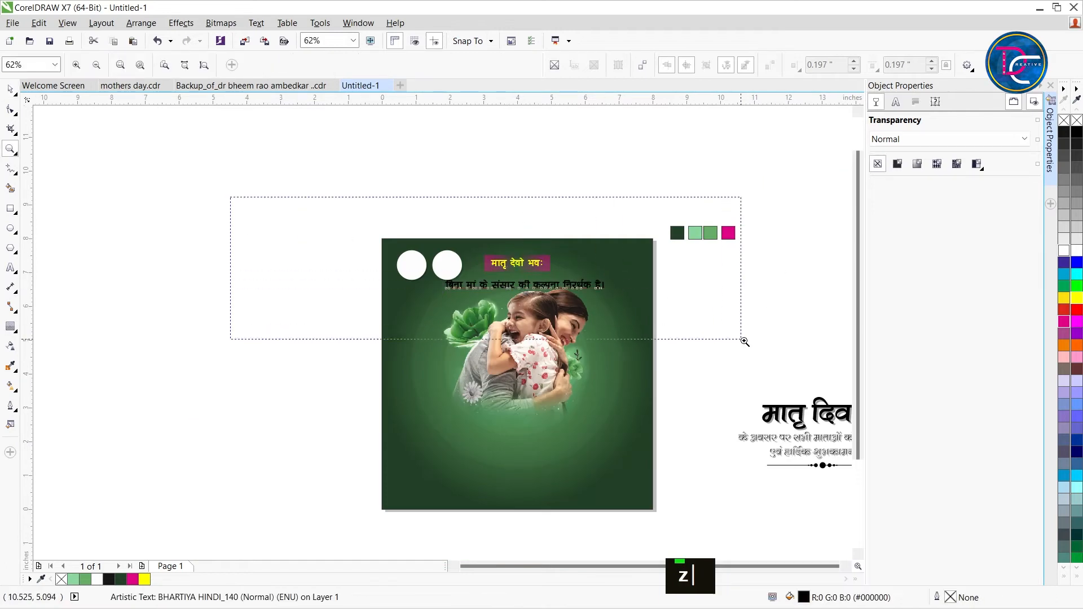
drag(726, 333, 726, 333)
key(ctrl+space)
Nudge the two circles, the heading with its band, and the sentence together slightly up the poster
drag(186, 264, 667, 367)
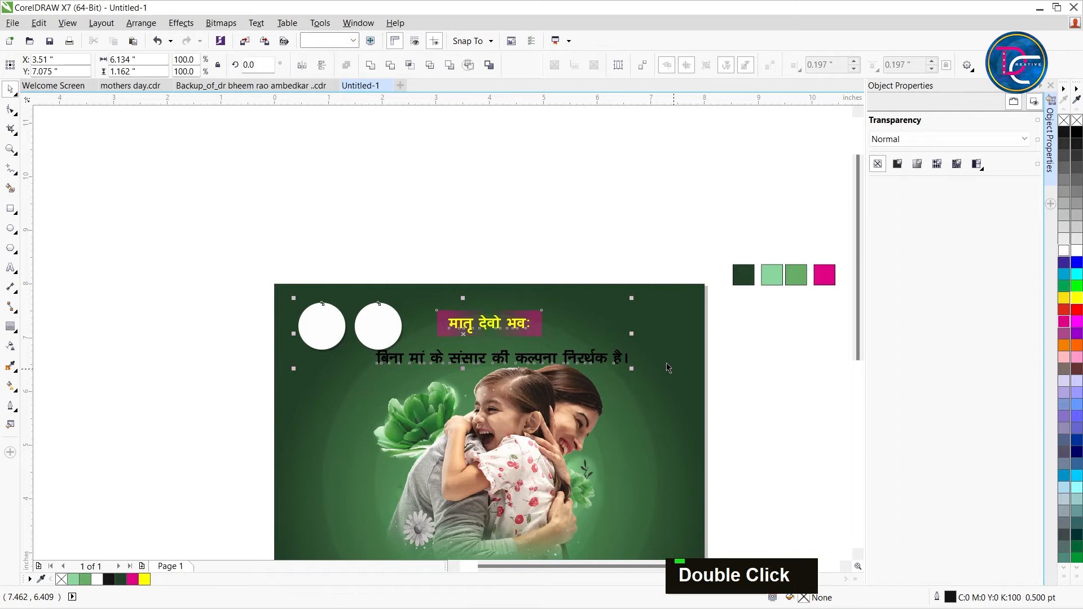
key(Up)
key(Up)
key(Up)
key(Up)
key(Up)
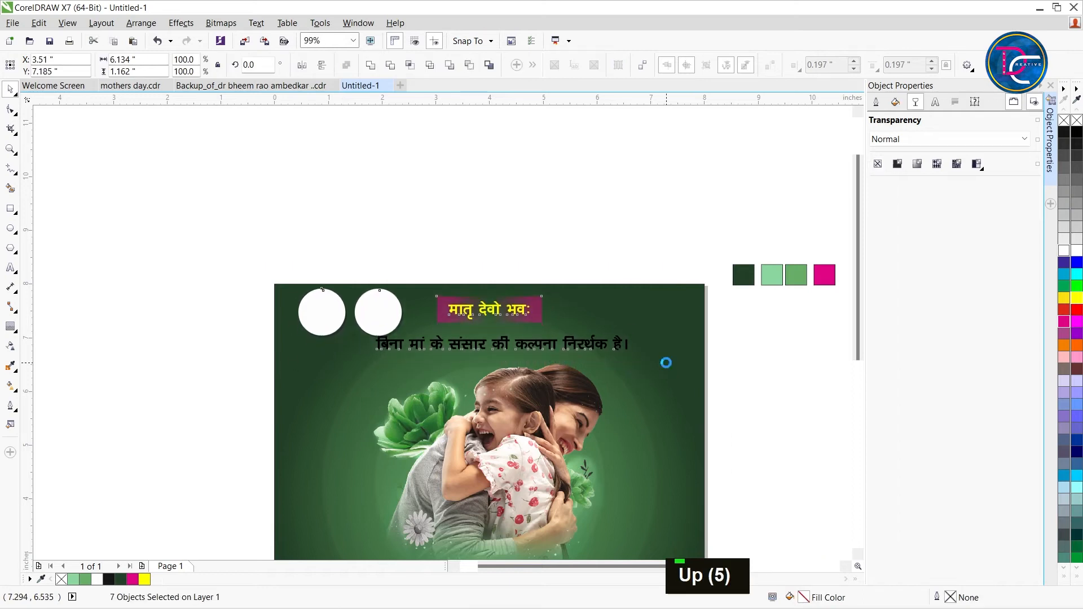
key(Down)
key(Up)
key(Down)
key(Down)
key(Down)
key(Down)
key(Down)
key(Up)
key(Down)
key(Down)
key(Down)
key(Down)
key(Down)
Fine-tune the vertical position of the sentence below the heading to Y 6.751 inches
click(545, 353)
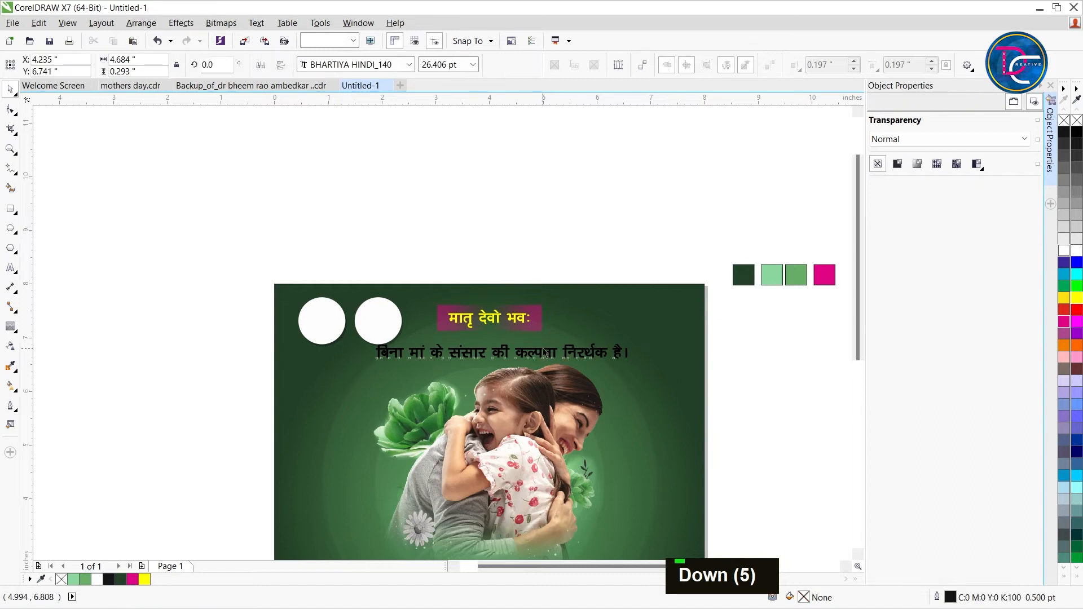
key(Down)
key(Up)
key(Down)
key(Down)
key(Up)
key(Up)
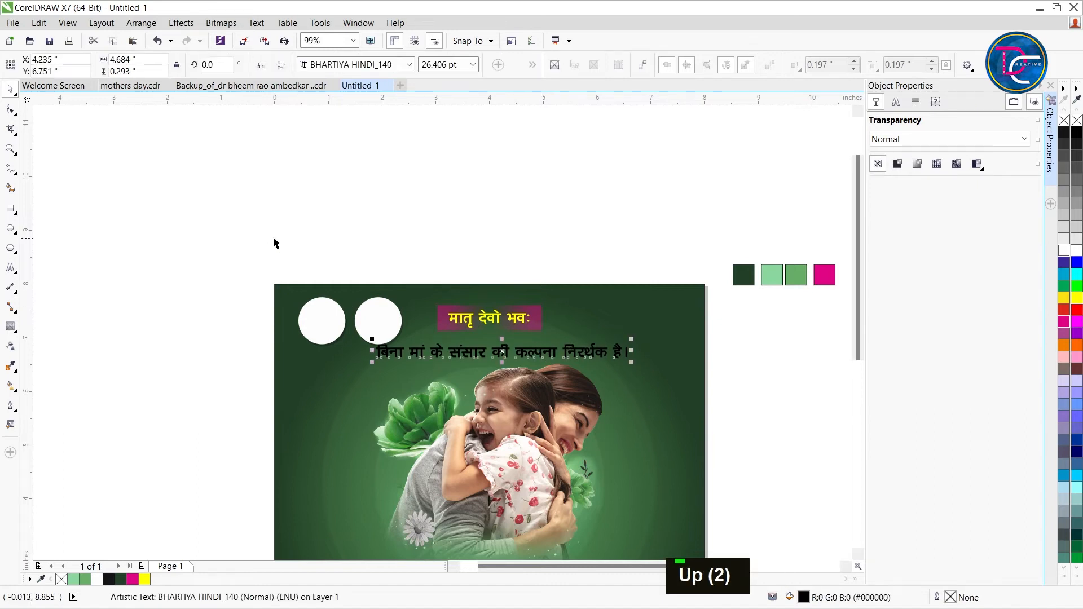
Shift both white circles with their shadows slightly left, closer to the poster's edge
drag(254, 248, 308, 367)
key(Left)
key(Left)
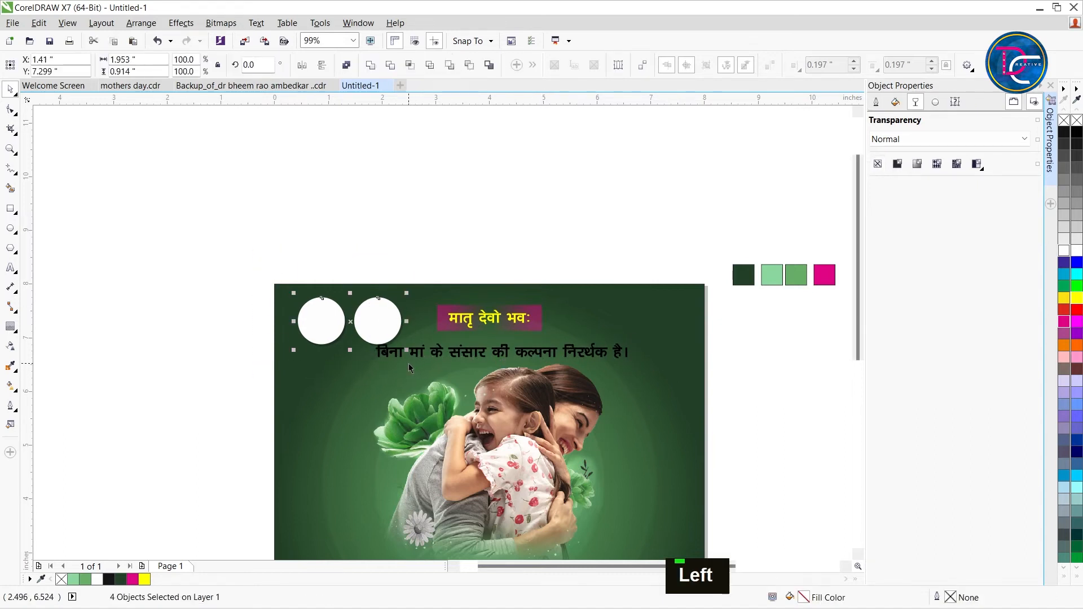
click(317, 241)
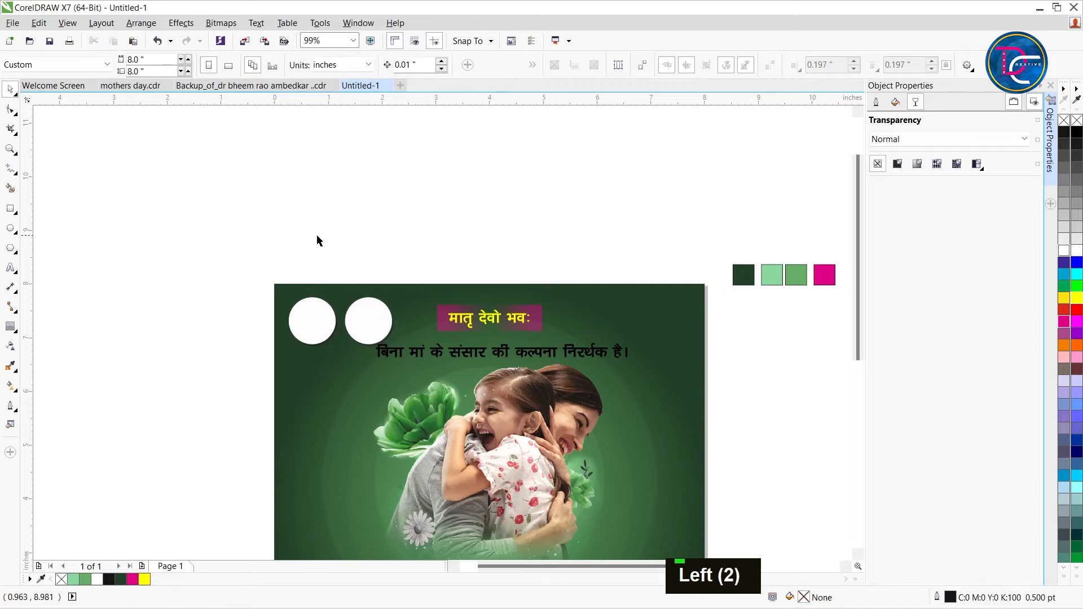
Bring the second white circle with its shadow closer to the first, and shift both circles slightly right
drag(409, 373, 418, 383)
key(Left)
key(Left)
key(Left)
key(Left)
key(Left)
key(Left)
key(Left)
key(Left)
key(Left)
drag(247, 271, 462, 378)
key(Right)
key(Right)
key(Right)
Shrink the sentence below the heading to 21.487 pt and centre it horizontally on the poster
click(537, 354)
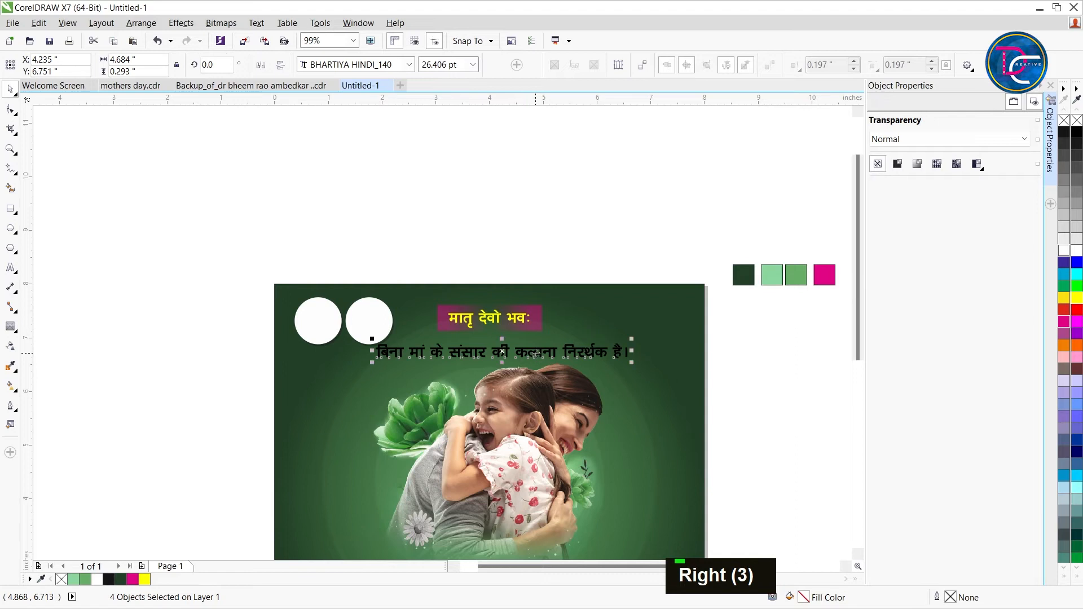
scroll(536, 354, up, 1)
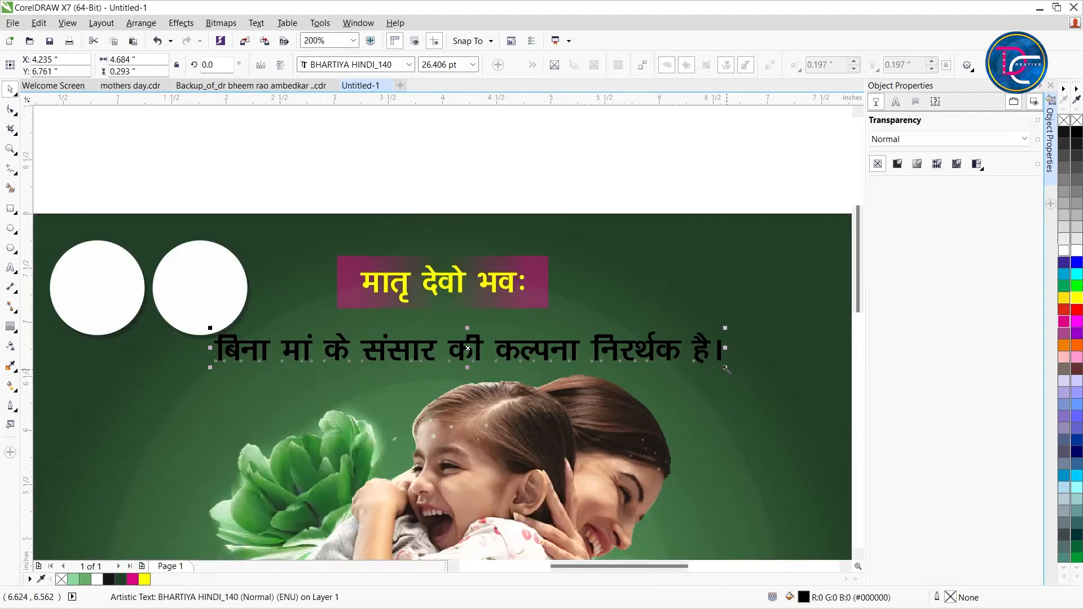
drag(725, 368, 678, 369)
shift+click(681, 251)
key(c)
click(635, 137)
Raise the sentence to Y 6.831 inches, closer to the heading, and fill it white
click(467, 354)
key(Up)
key(Up)
key(Up)
key(Up)
key(Up)
key(Up)
key(Up)
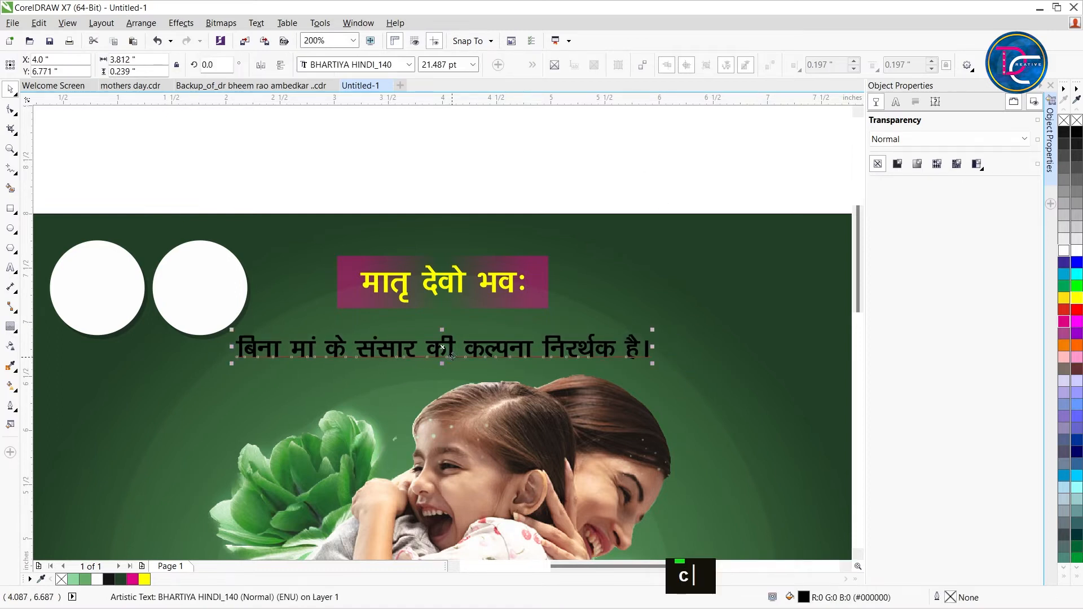
click(1064, 250)
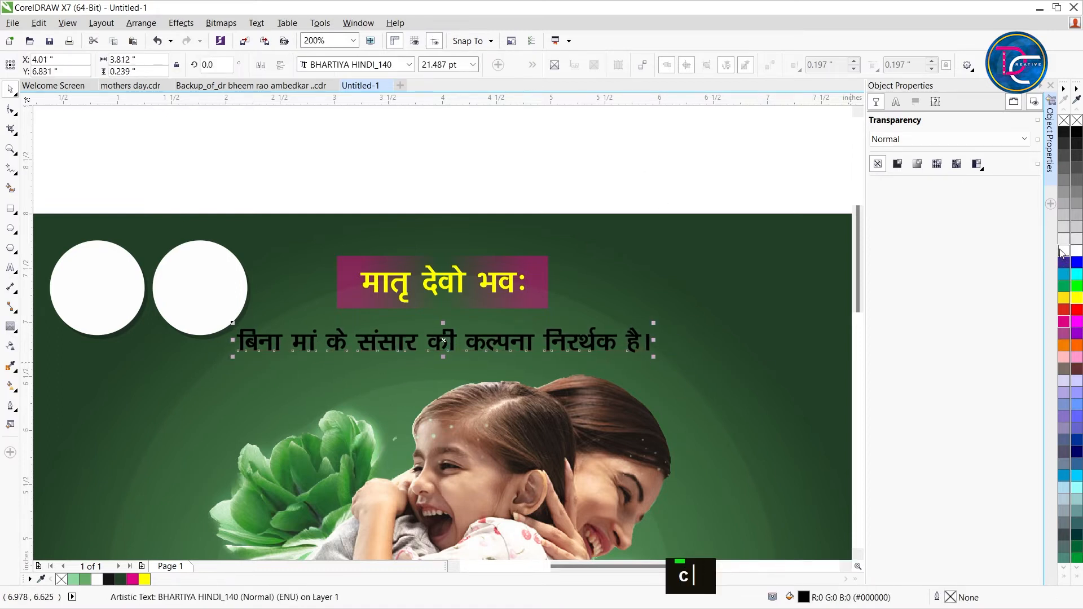
click(363, 145)
scroll(382, 188, down, 1)
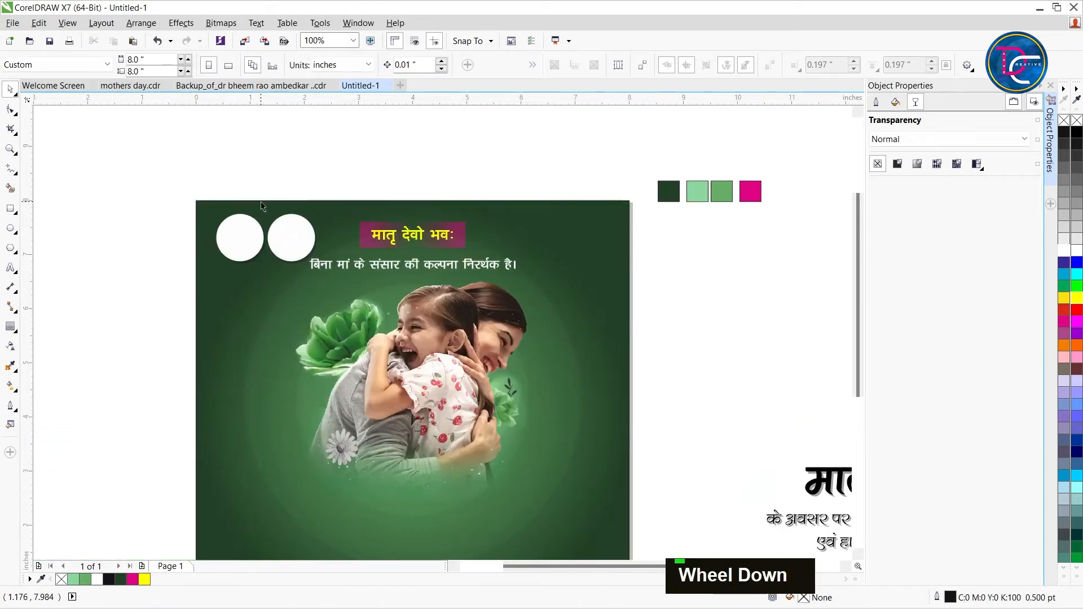
Move the mother-and-daughter photo slightly down and lower the sentence a little beneath the heading
click(458, 365)
key(c)
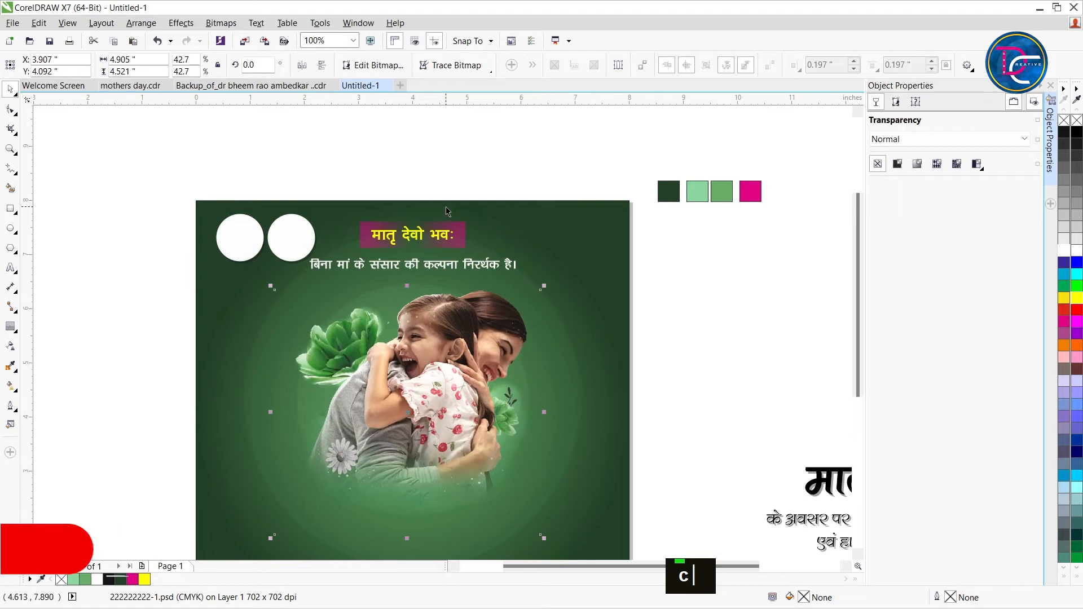
double_click(461, 266)
click(486, 262)
key(Down)
key(Down)
key(Down)
key(Down)
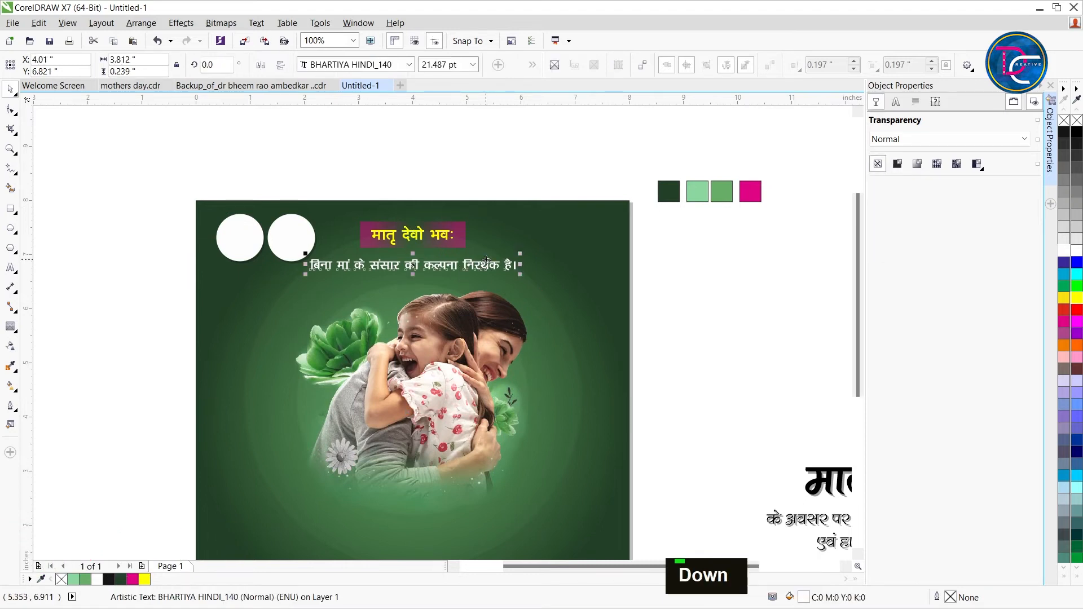
Enlarge the sentence to 24.164 pt and centre it horizontally on the poster
drag(520, 278, 534, 283)
shift+click(558, 240)
key(c)
click(523, 169)
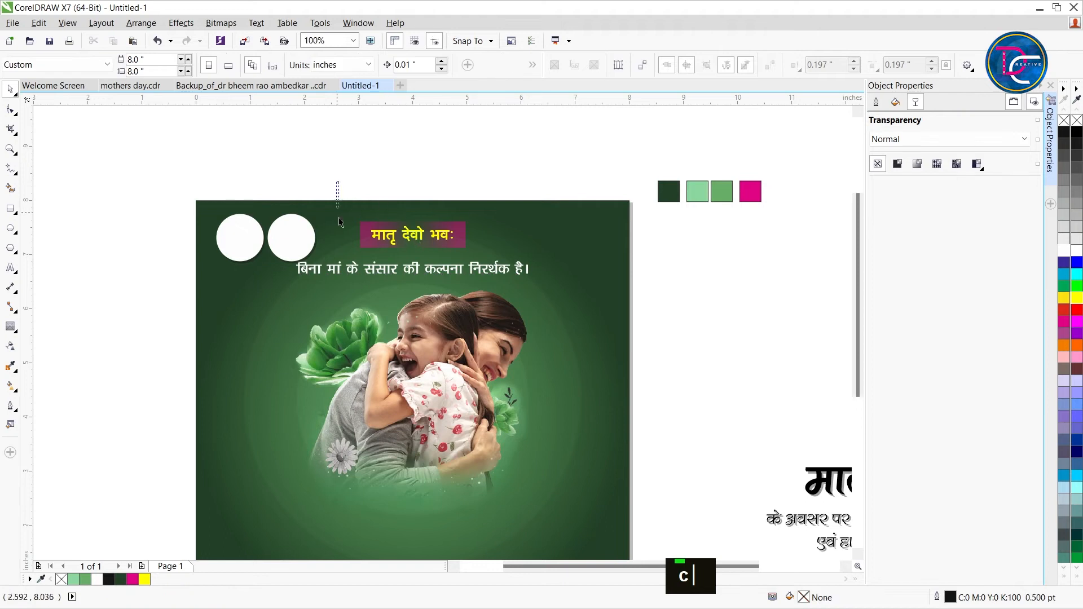
Nudge the heading with its band slightly down and the two white circles with their shadows slightly up
key(Down)
key(Down)
click(463, 132)
drag(154, 207, 331, 286)
key(Up)
key(Up)
key(Up)
key(Up)
key(Up)
key(Up)
key(Up)
key(Up)
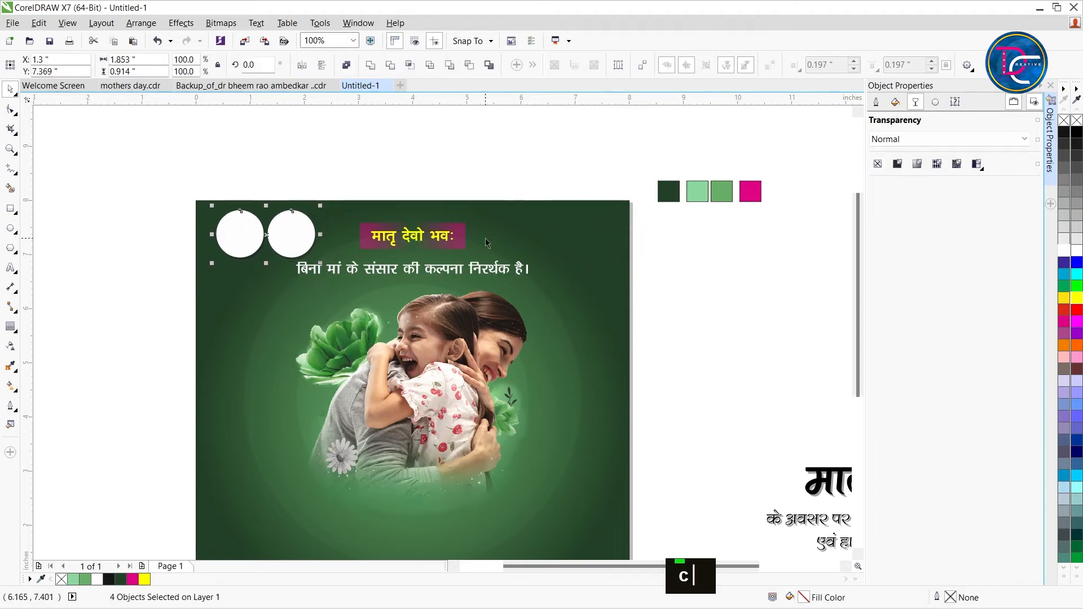
Copy the two white circles with their shadows to the poster's upper-right corner, level with the originals
drag(298, 228, 601, 280)
shift+right_click(601, 280)
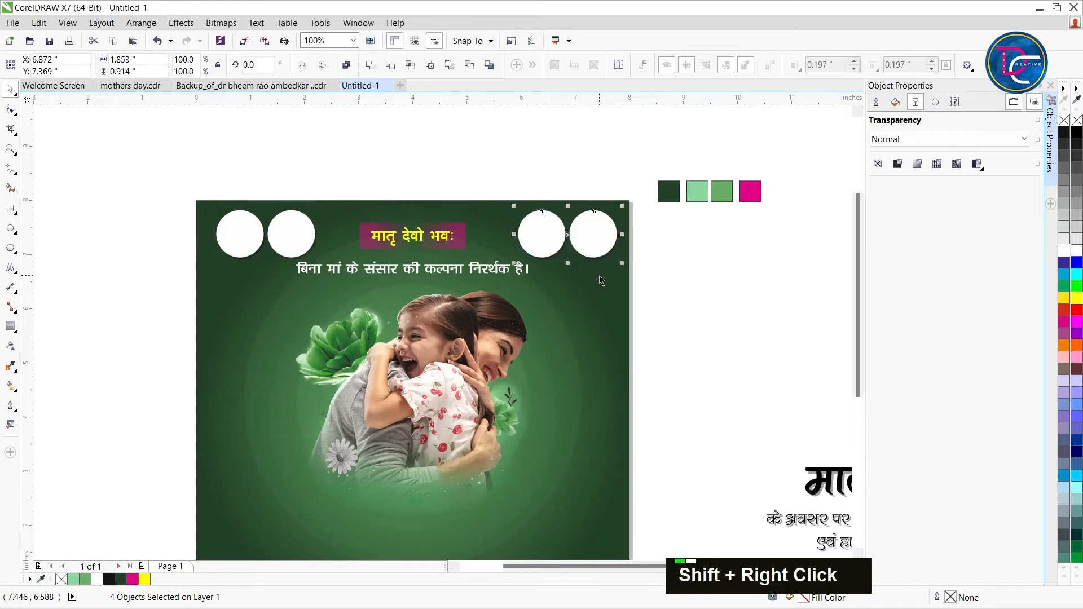
drag(25, 214, 677, 295)
drag(56, 138, 701, 310)
Scale down the photo and the faint rings behind it, the rings to 5.787 inches, and move them up
click(401, 421)
shift+click(574, 336)
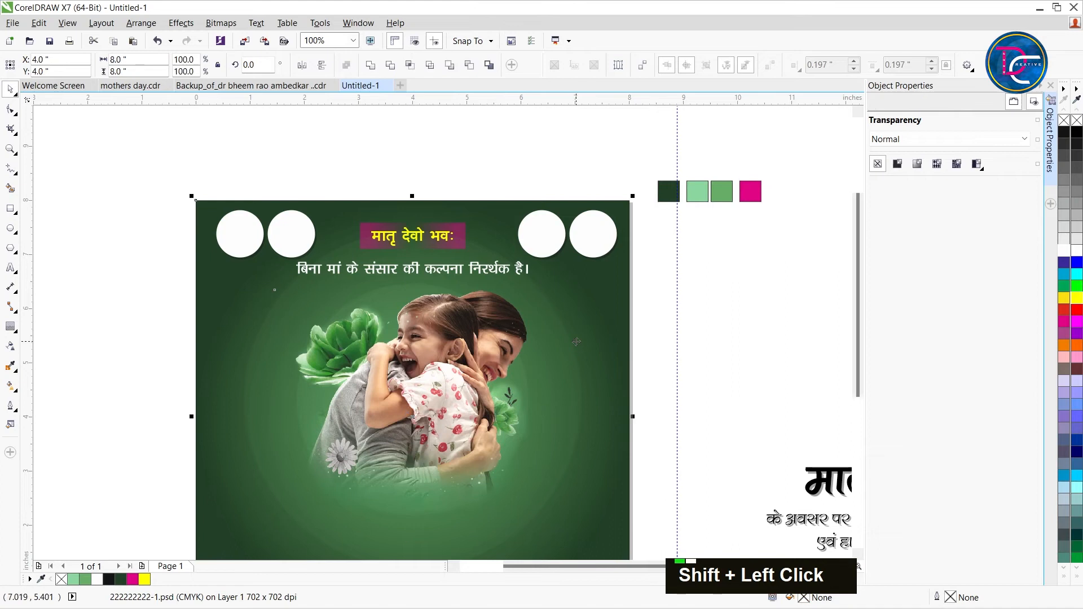
key(ctrl+g)
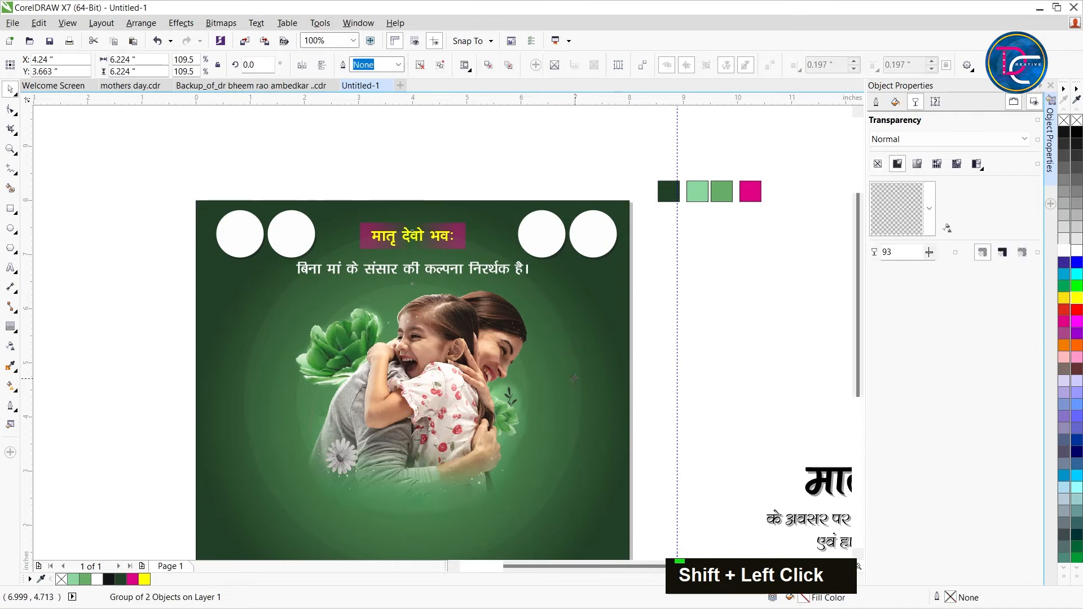
shift+click(590, 219)
drag(585, 228, 590, 242)
key(Down)
key(Down)
key(Up)
key(Up)
key(Up)
key(Up)
key(Up)
key(Up)
Centre the faint rings horizontally on the poster and lower the sentence beneath the heading to Y 6.661 inches
double_click(487, 260)
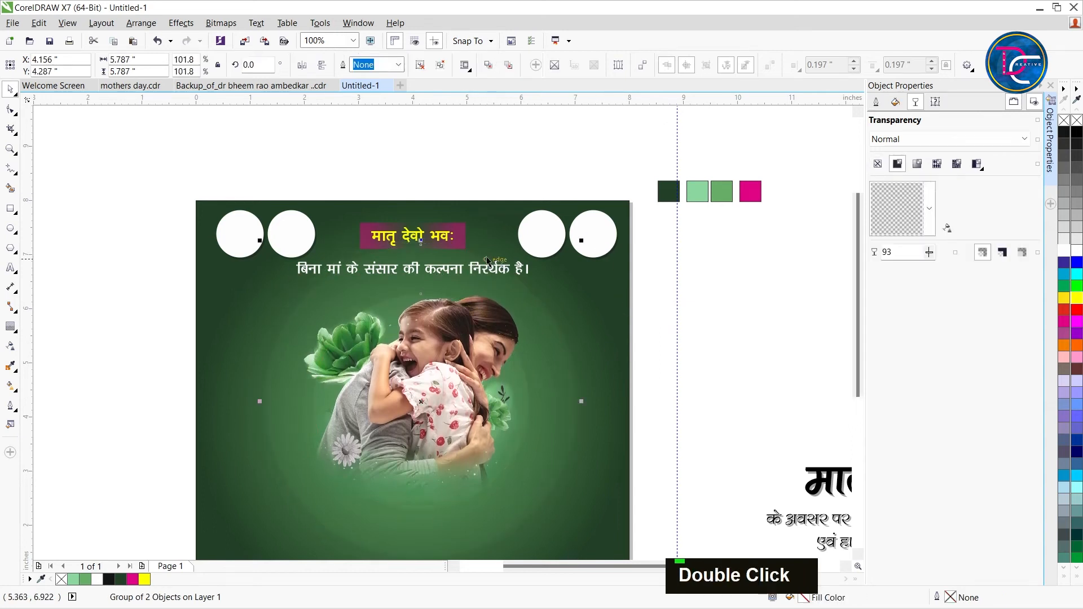
key(ctrl+z)
double_click(510, 272)
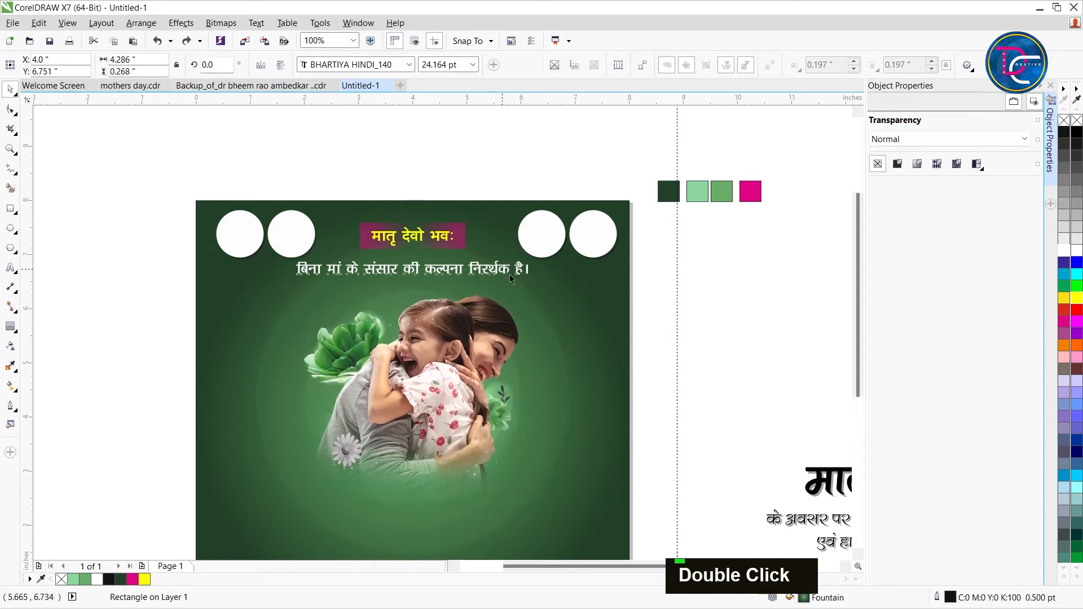
key(c)
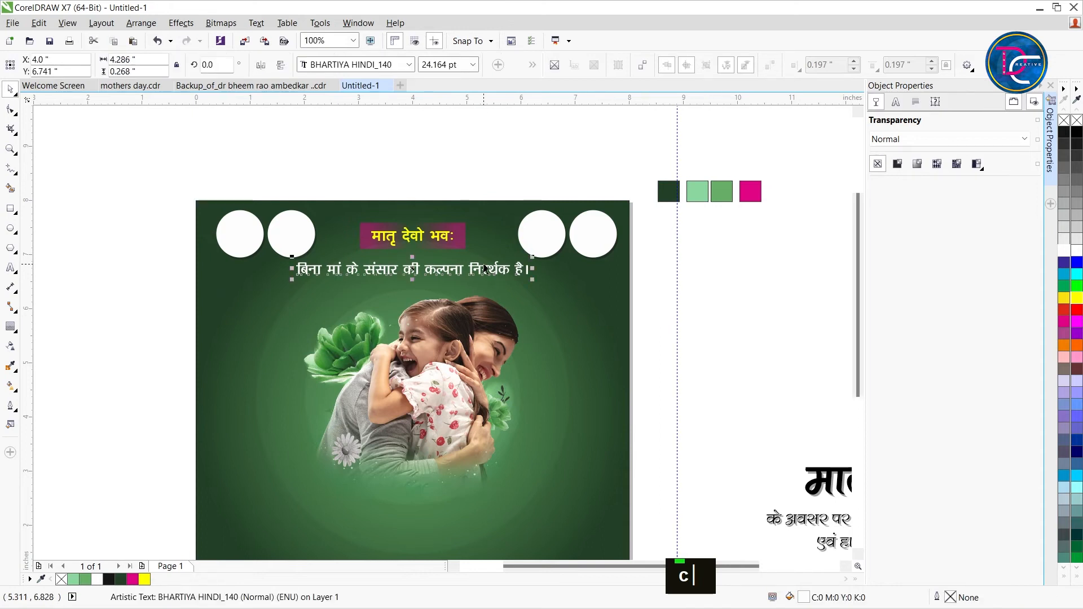
key(shift+F4)
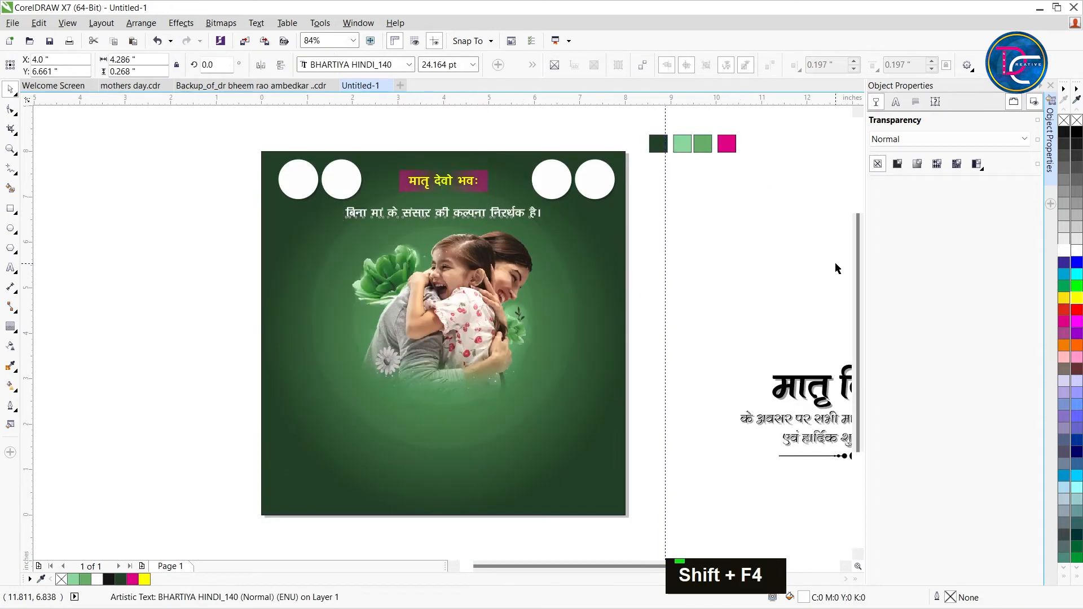
Move the black "मातृ दिवस" text from beside the page onto the photo's lower edge and centre it horizontally
click(835, 262)
scroll(680, 298, down, 1)
key(z)
mouse_move(418, 179)
mouse_down()
mouse_move(511, 277)
mouse_move(801, 433)
mouse_up()
key(ctrl+space)
click(664, 389)
drag(664, 389, 335, 388)
shift+click(476, 344)
key(c)
Lower the "मातृ दिवस" text to Y 2.705 inches, just beneath the hugging figures
key(z)
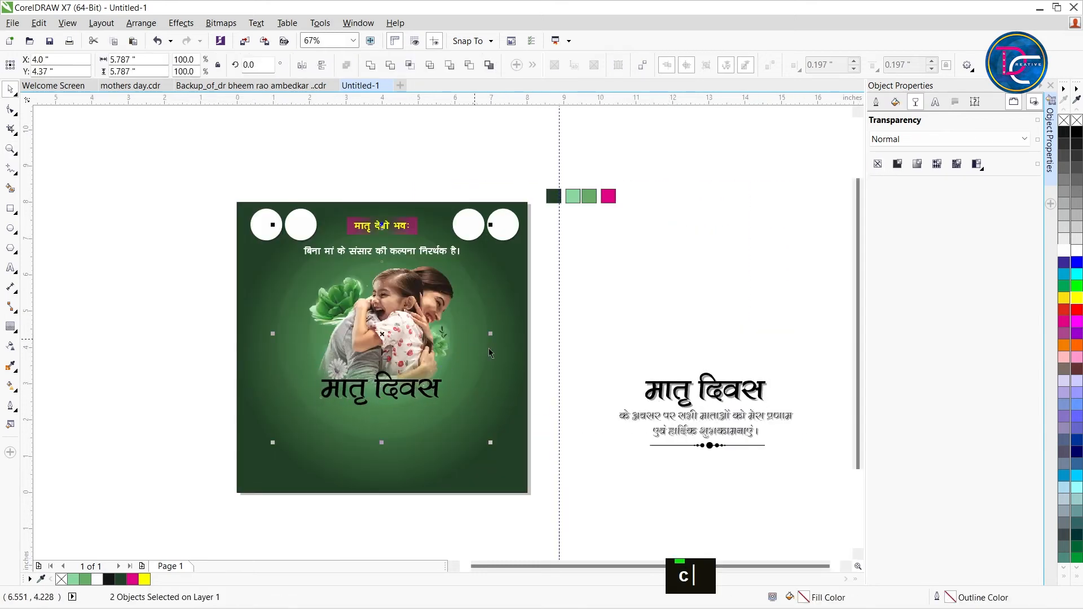
drag(145, 319, 598, 439)
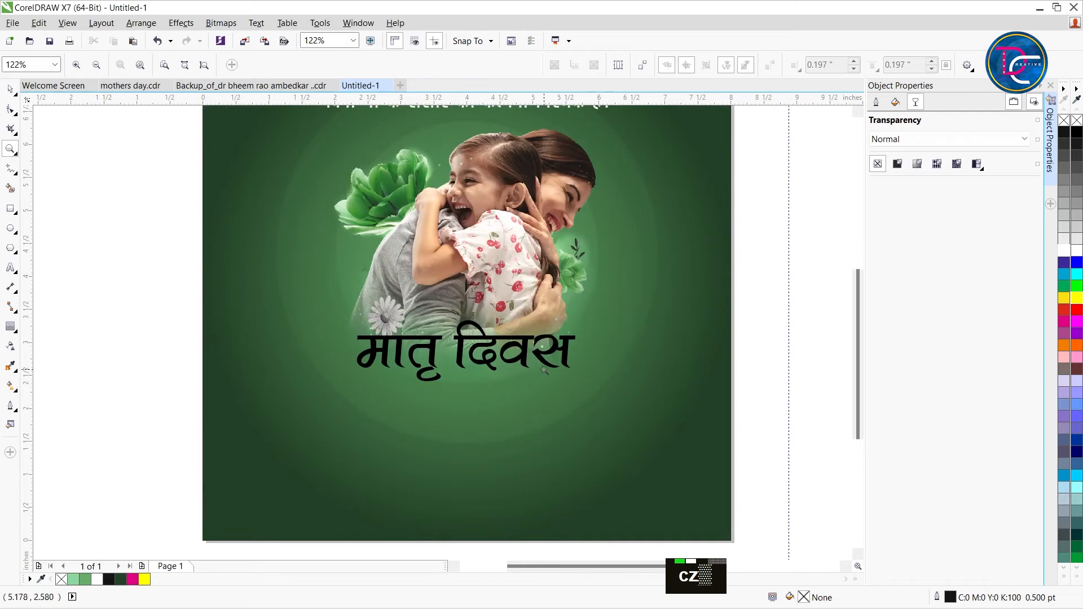
key(ctrl+space)
click(523, 354)
scroll(523, 355, up, 2)
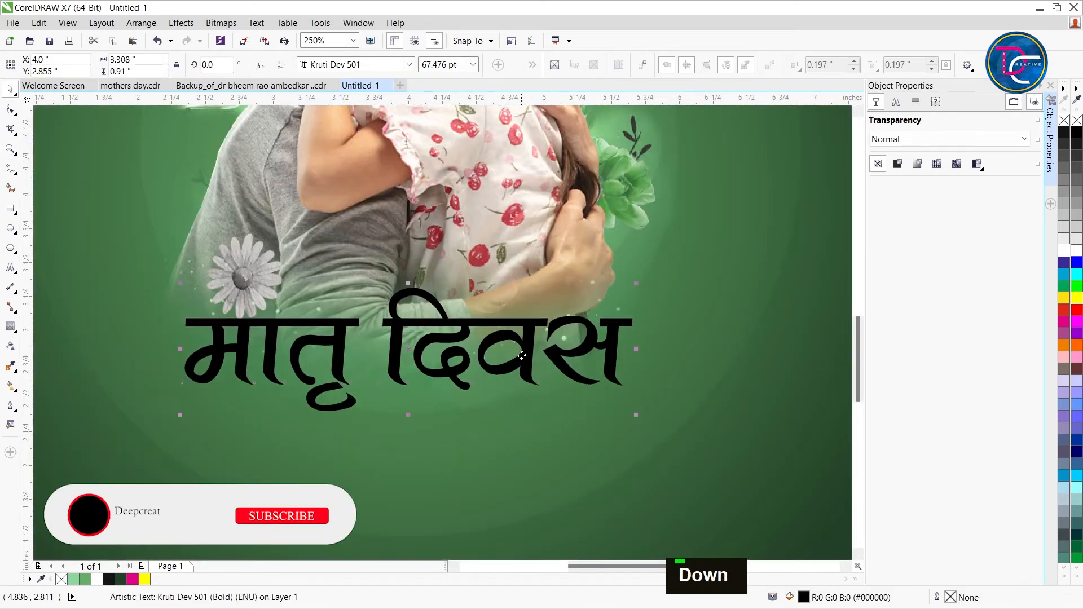
key(Down)
key(Down)
key(Down)
key(Down)
key(Down)
key(Down)
Fill the "मातृ दिवस" text with a vertical gradient from white at the upper end to magenta below
key(g)
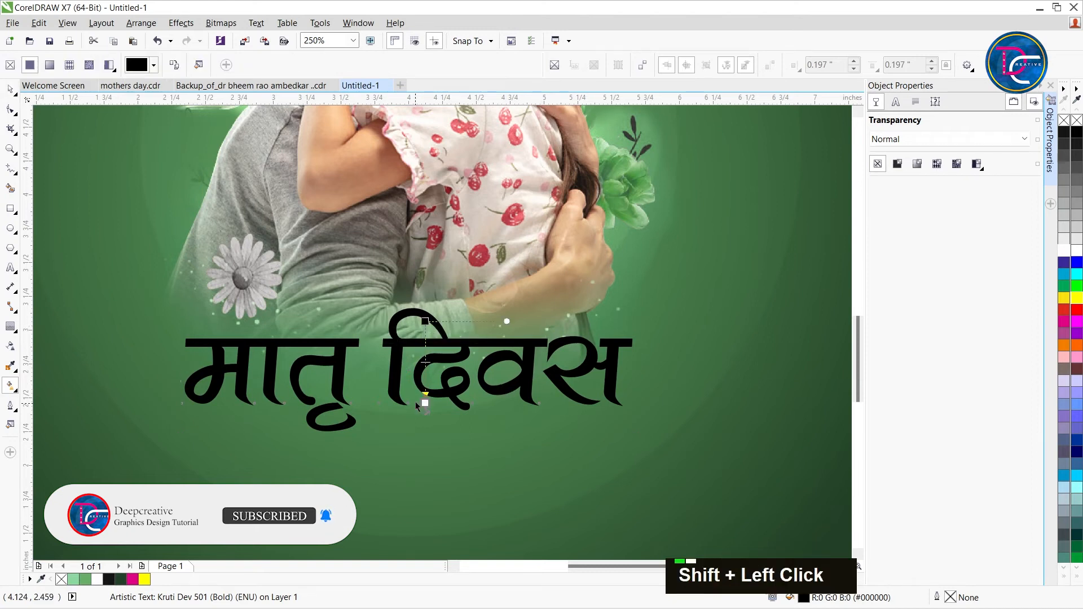
drag(426, 321, 425, 405)
shift+click(1068, 323)
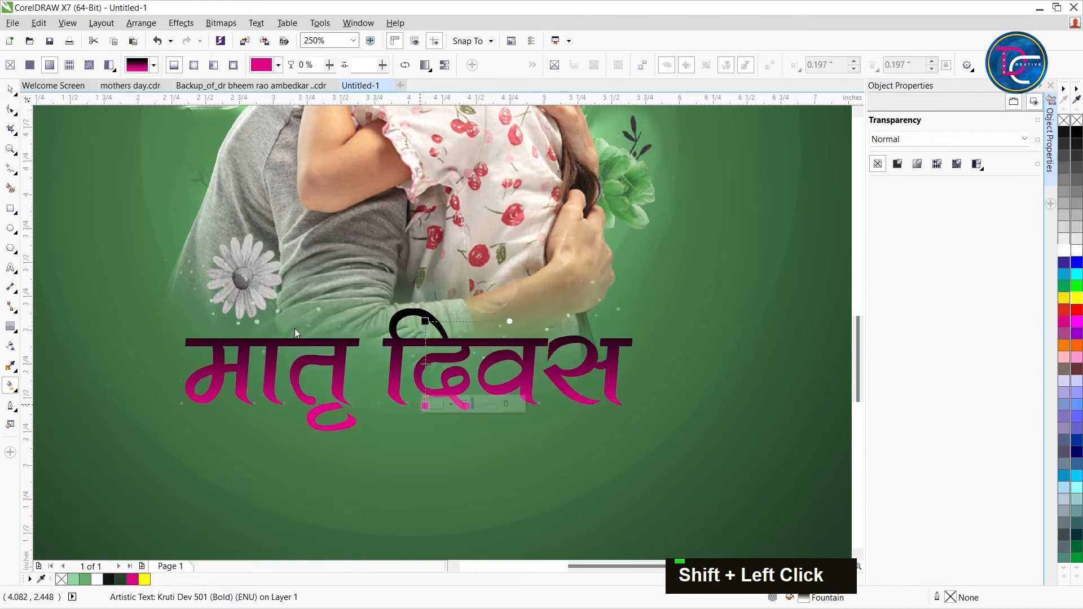
click(425, 322)
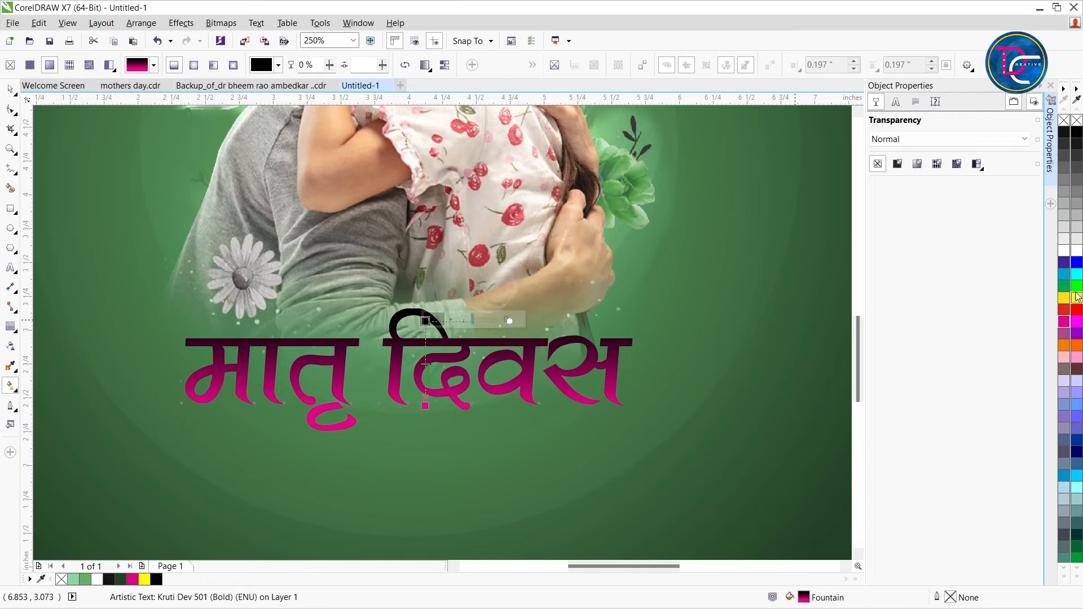
click(1077, 251)
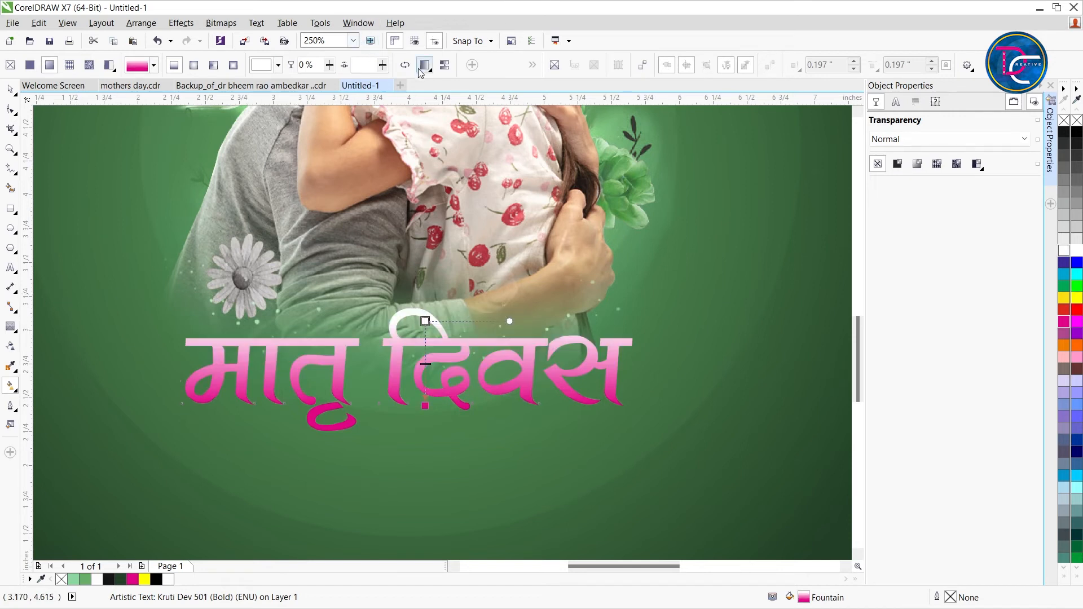
drag(425, 387, 424, 378)
key(ctrl+space)
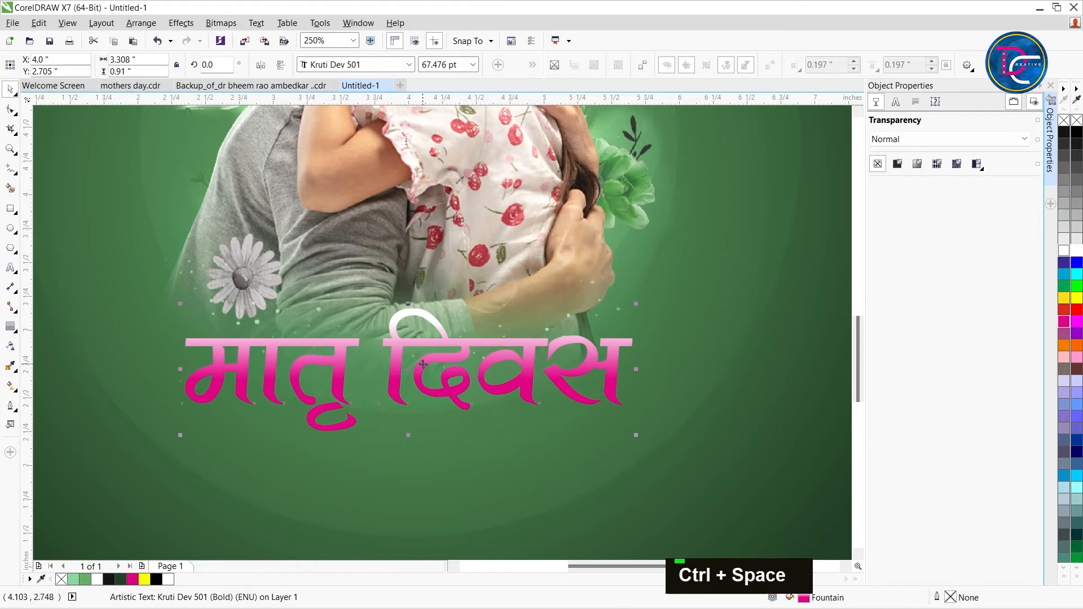
Reverse the gradient of the "मातृ दिवस" text so magenta is above and white below
key(g)
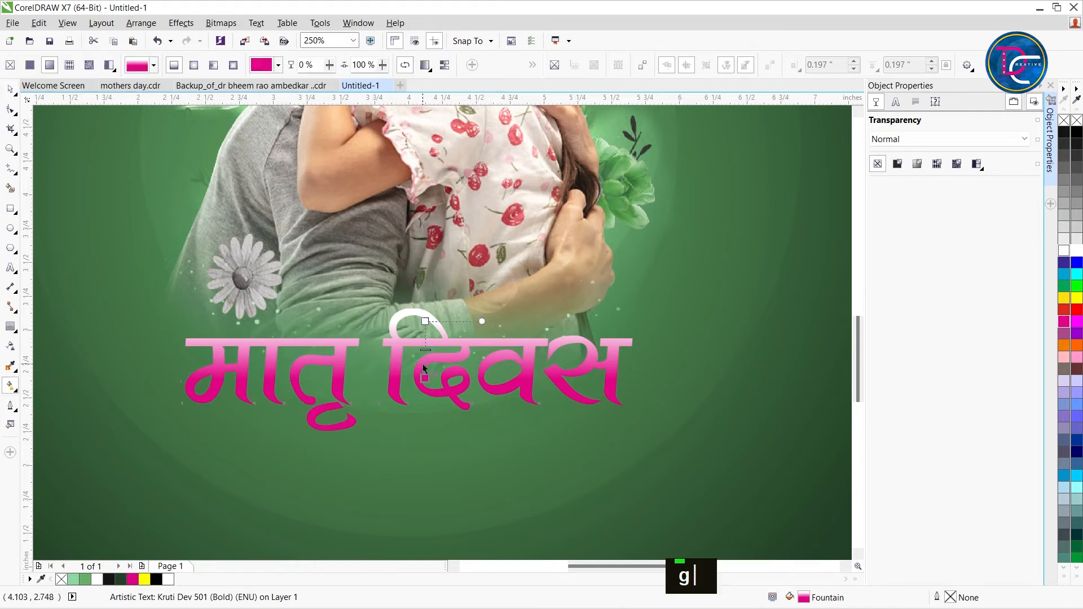
click(405, 65)
key(ctrl+space)
key(Up)
key(Down)
key(Return)
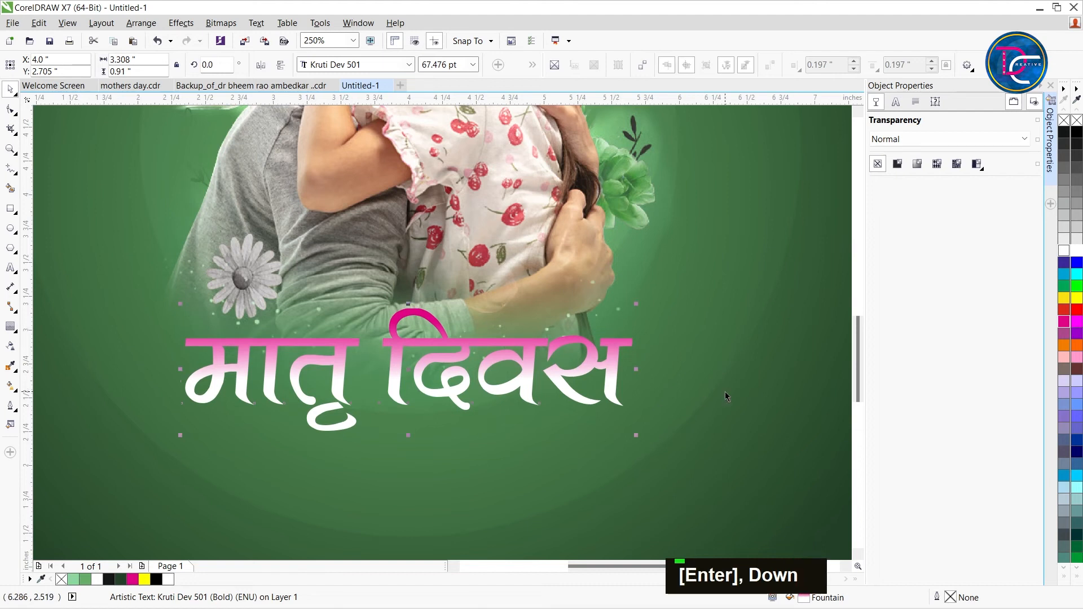
click(723, 302)
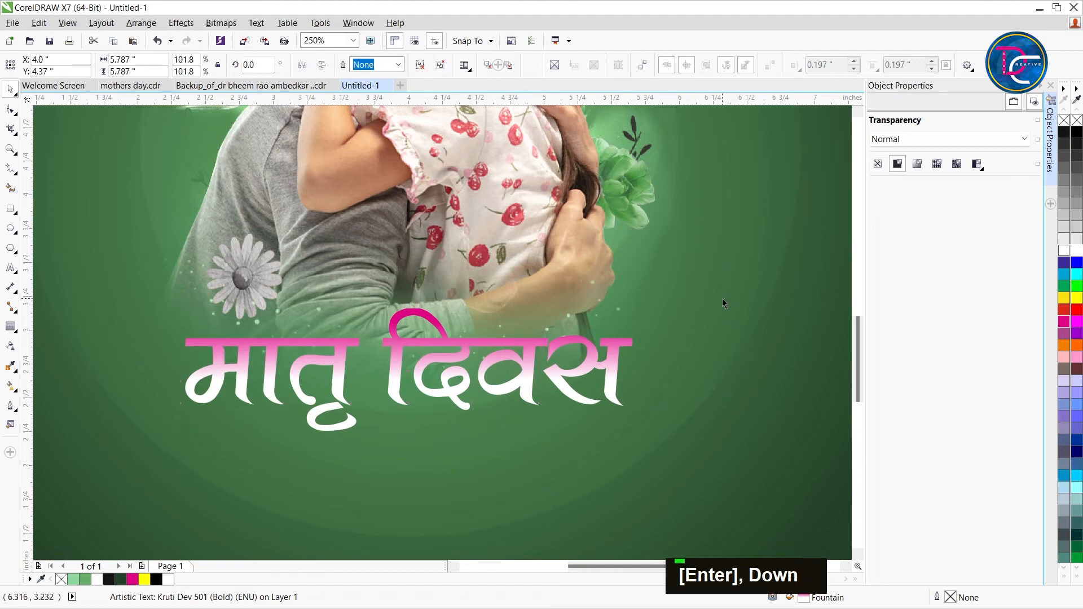
Duplicate the "मातृ दिवस" text in place and offset the copy slightly up and left to X 3.98, Y 2.715 inches
click(567, 401)
key(Left)
key(Up)
key(Left)
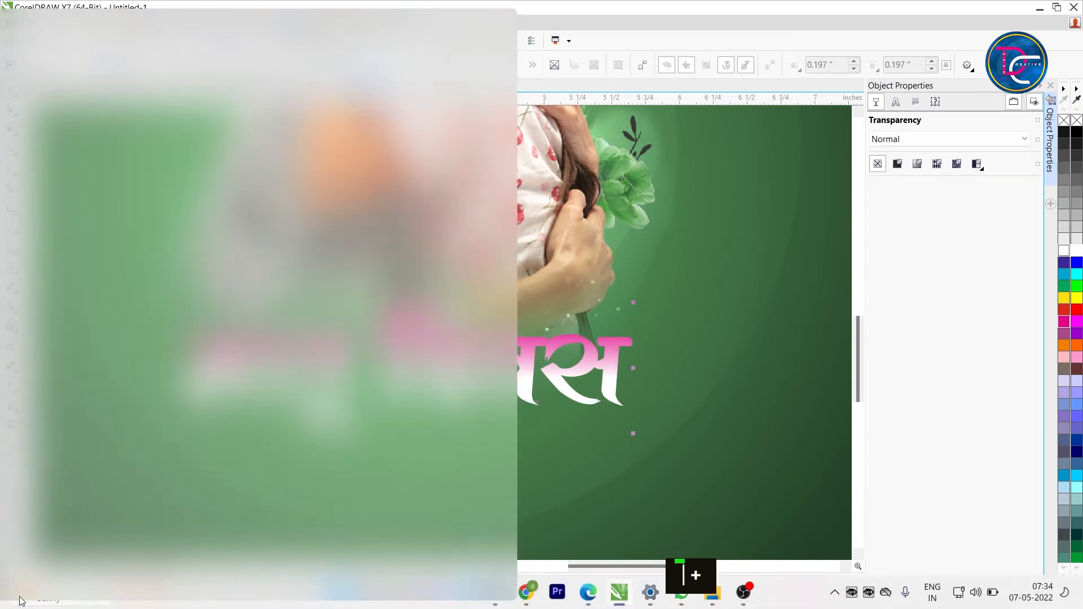
Recolour the duplicate text's gradient with white at the upper end and dark green at the lower end
key(g)
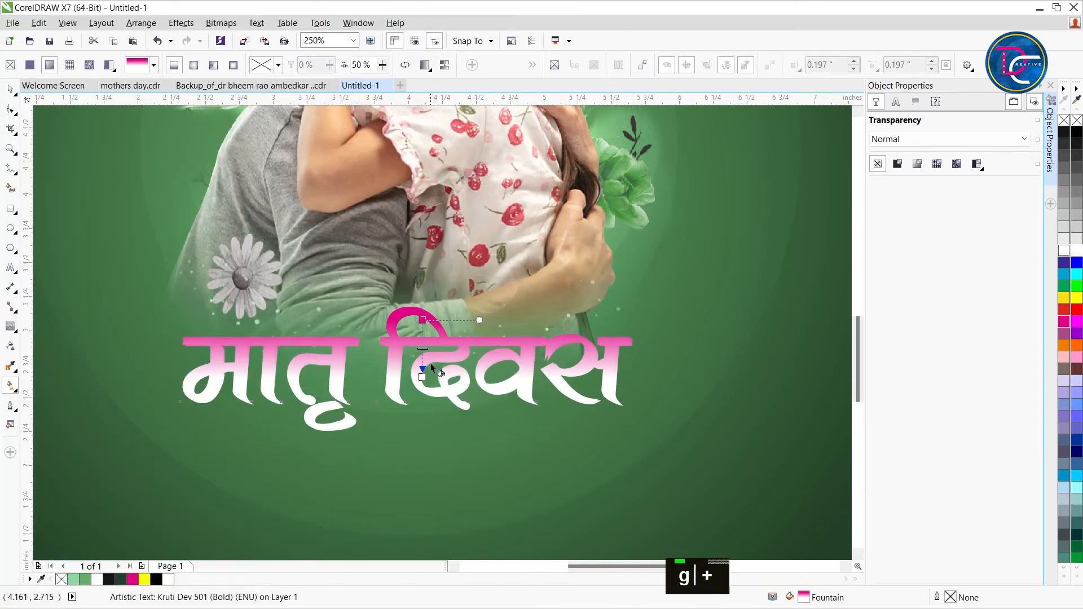
click(423, 320)
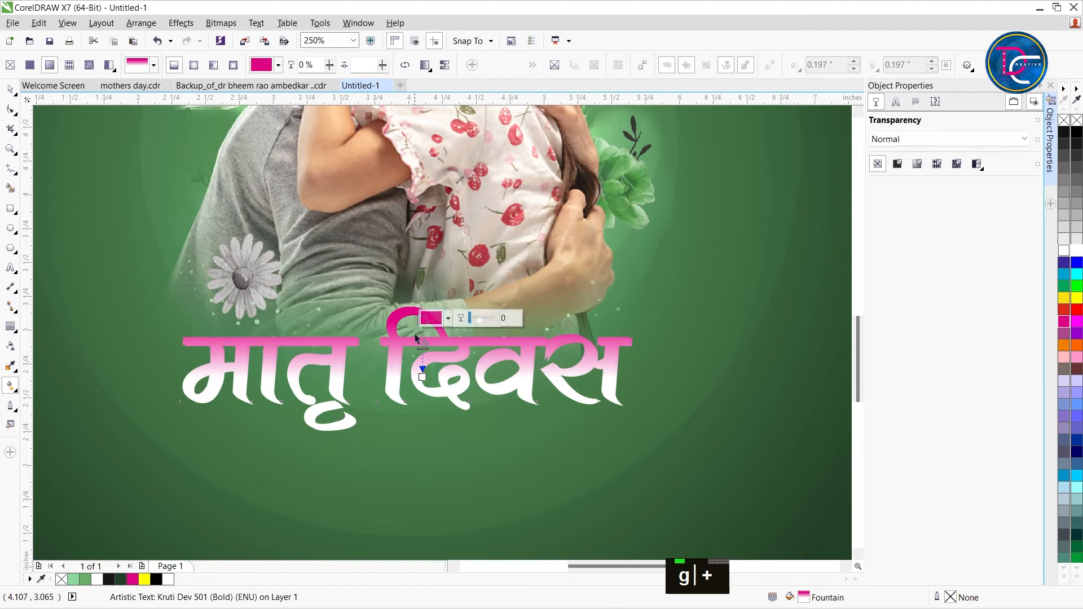
click(97, 580)
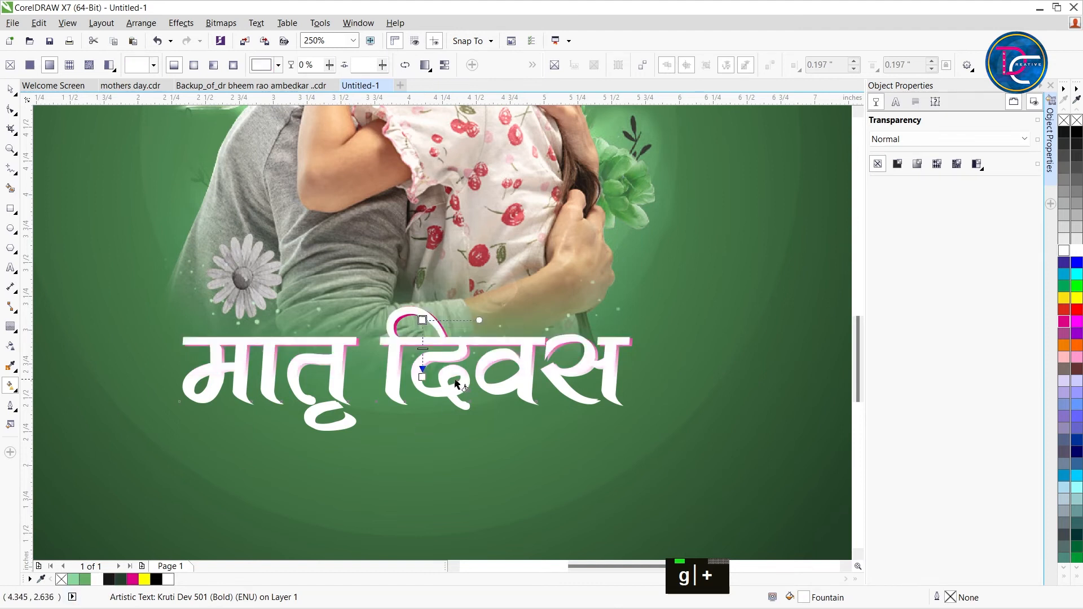
click(422, 377)
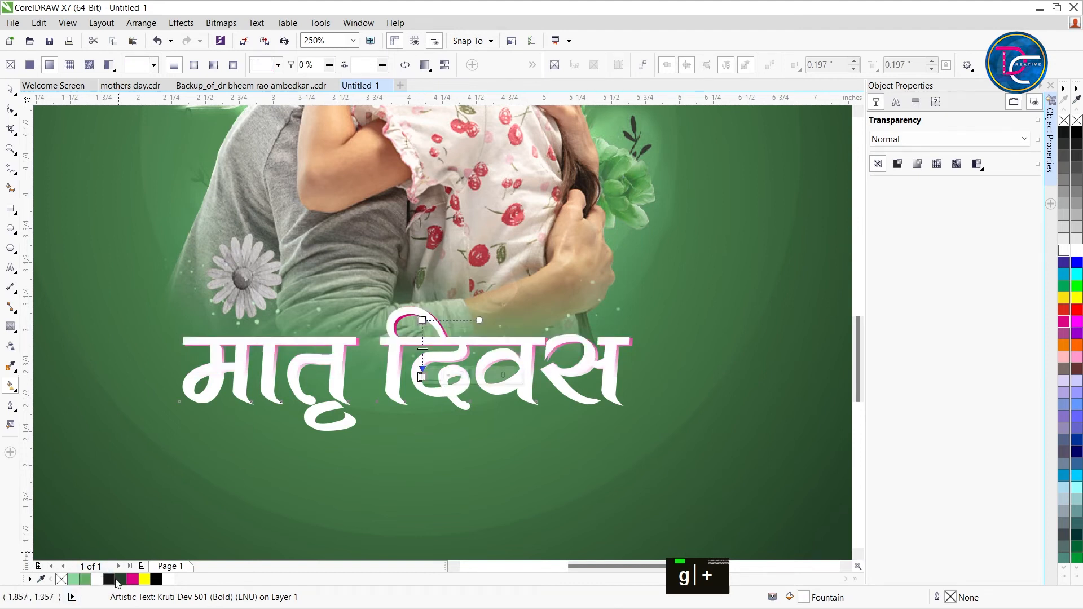
click(114, 580)
Send the dark green duplicate behind the pink-and-white text and nudge it up to Y 2.725 inches
key(ctrl+space)
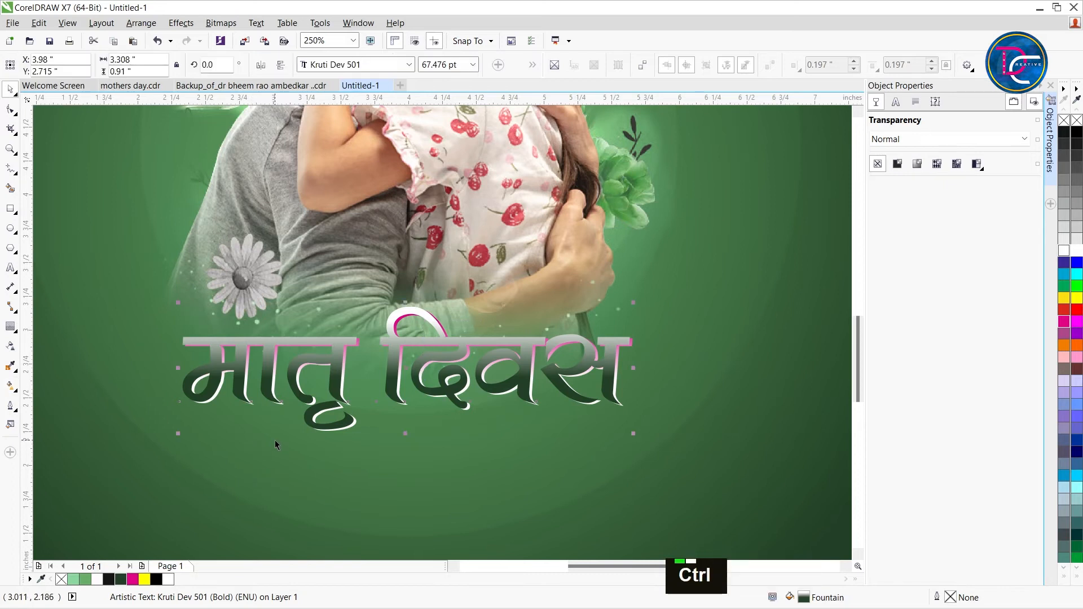
key(ctrl+Page_Down)
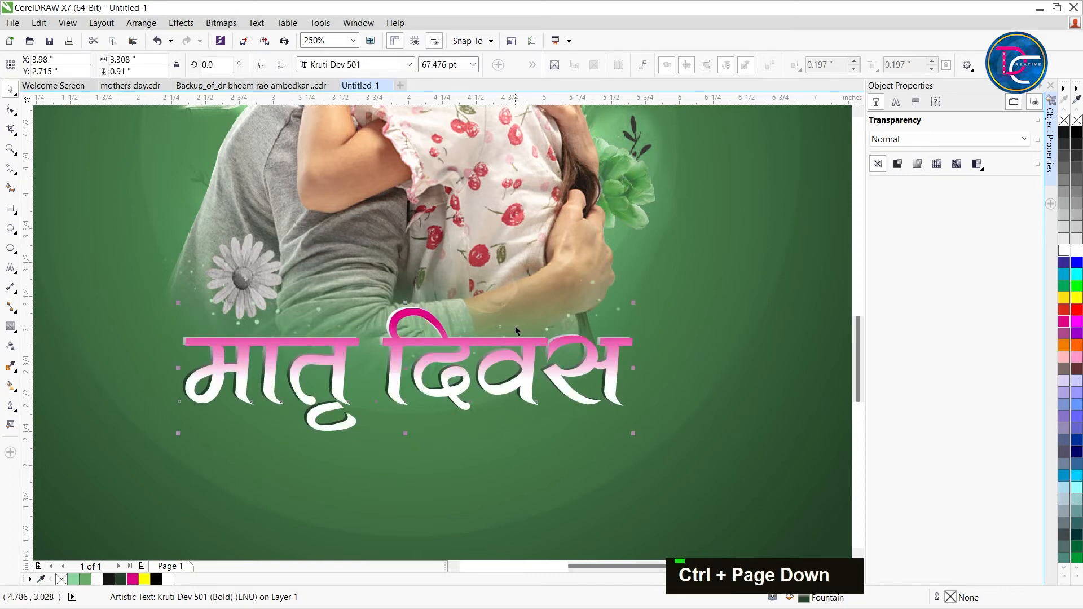
key(Up)
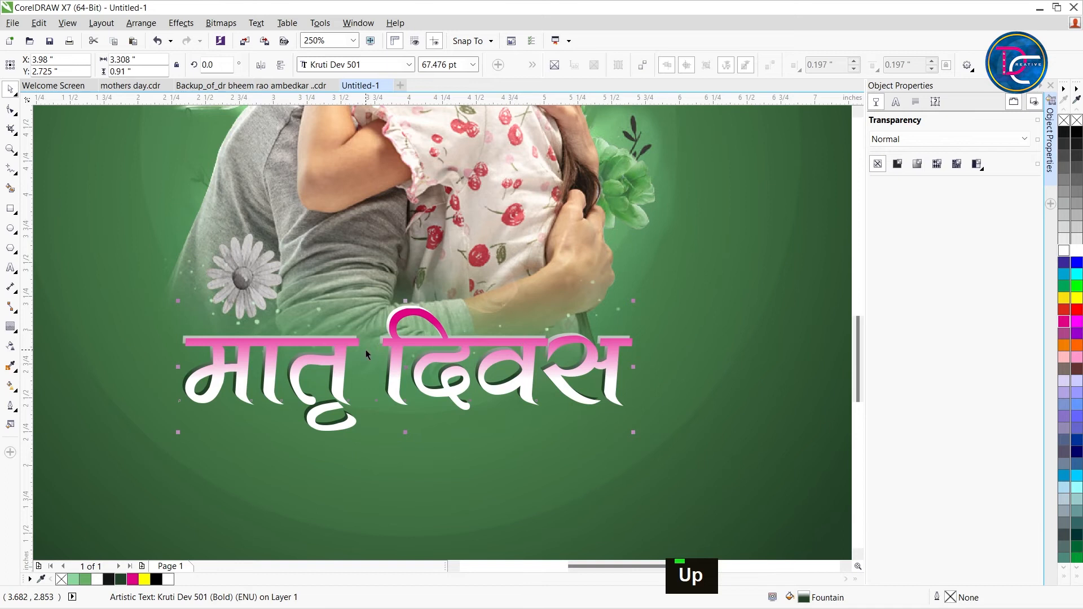
Recolour the upper end of the rear "मातृ दिवस" copy's gradient with light green
key(g)
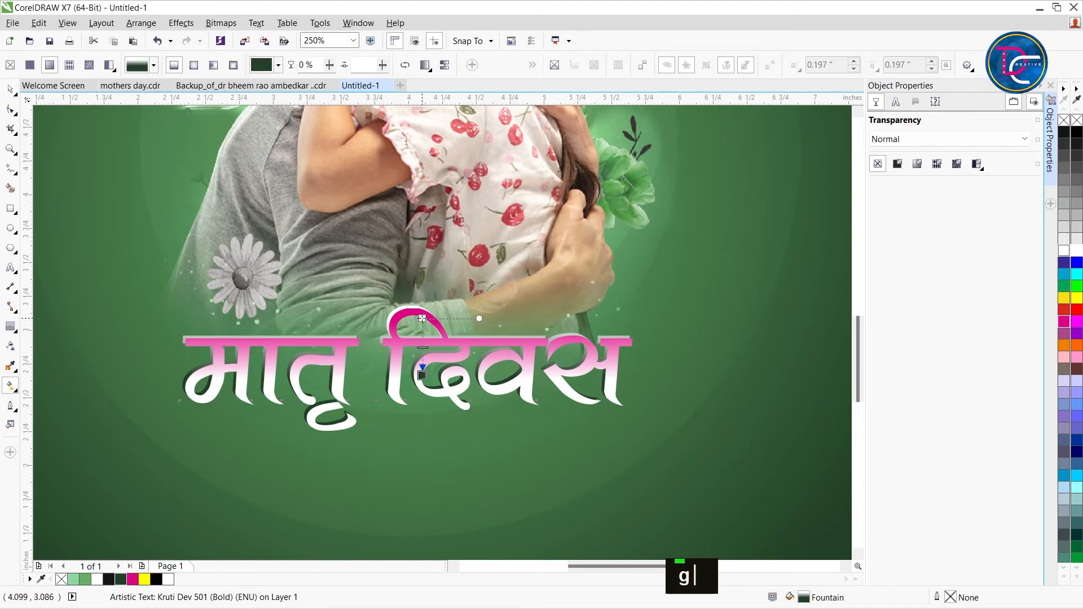
click(422, 318)
click(89, 579)
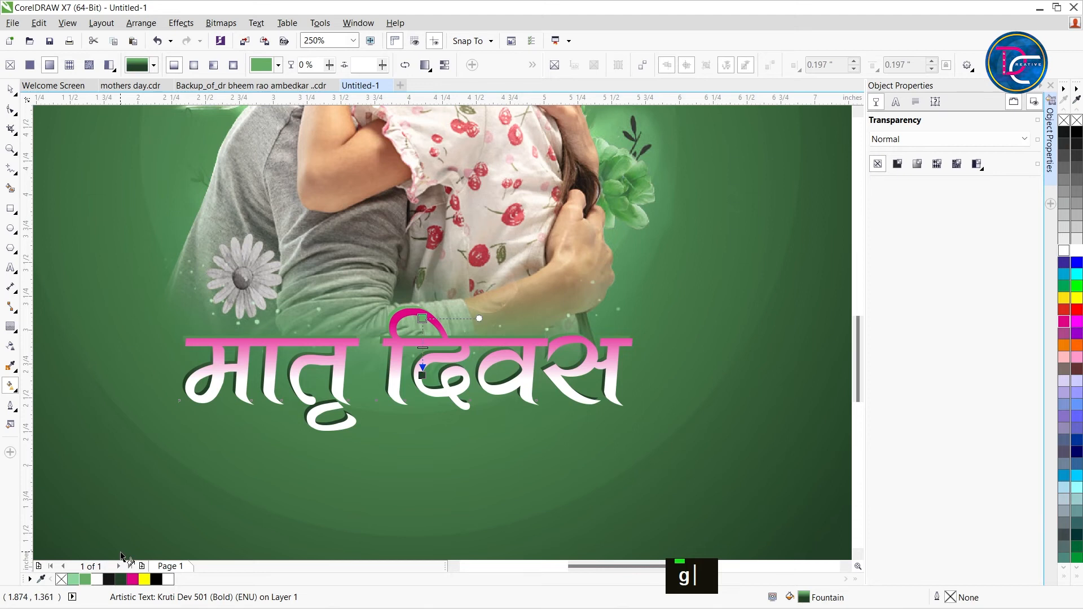
click(72, 579)
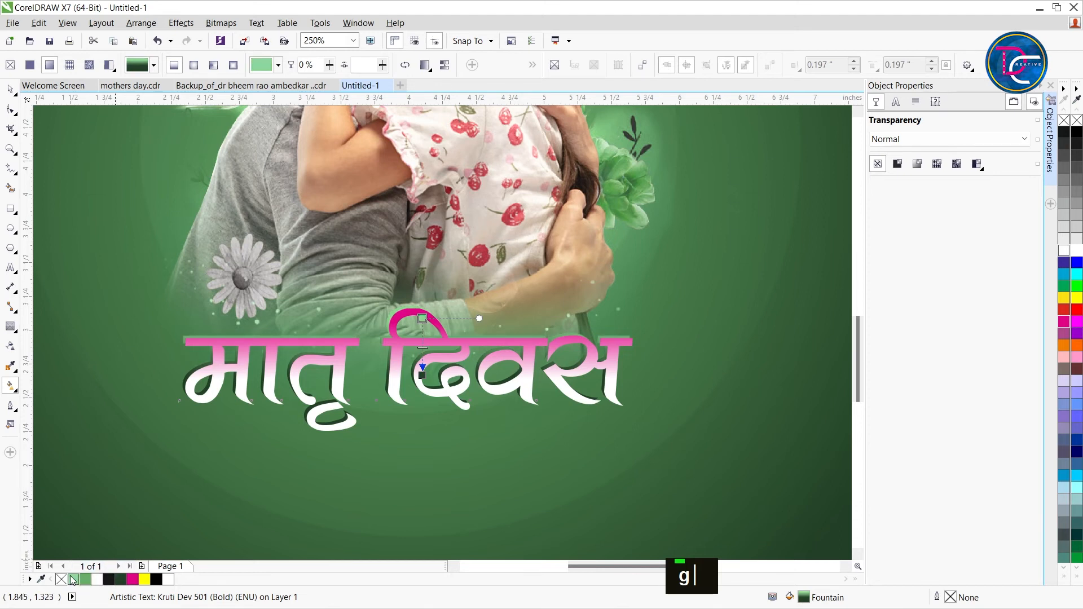
key(ctrl+space)
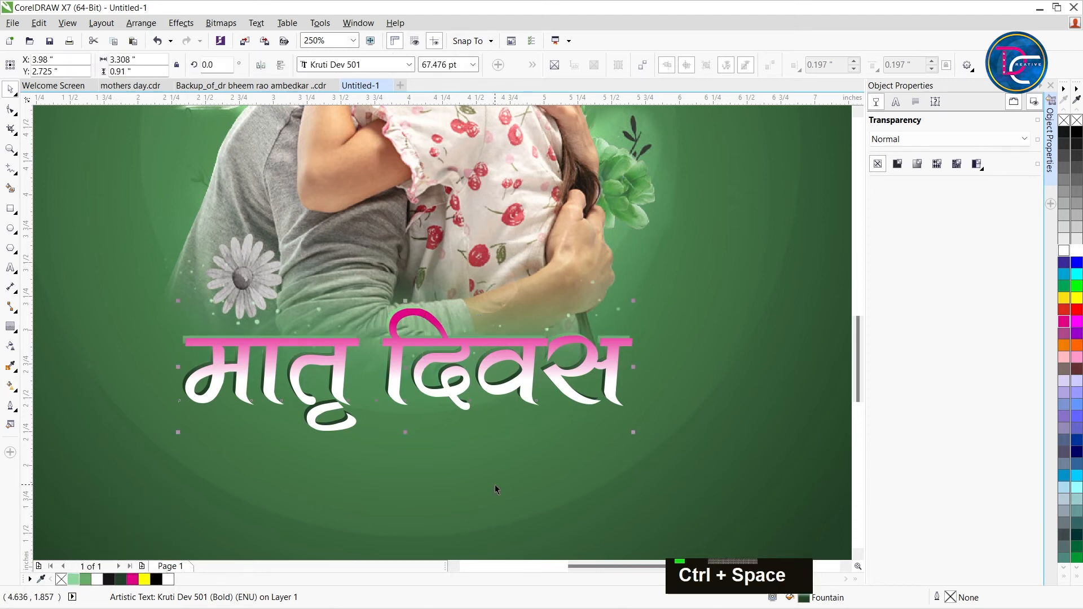
Nudge the rear green "मातृ दिवस" copy left to X 3.96 inches to widen its offset
key(Left)
key(Right)
key(Left)
key(Left)
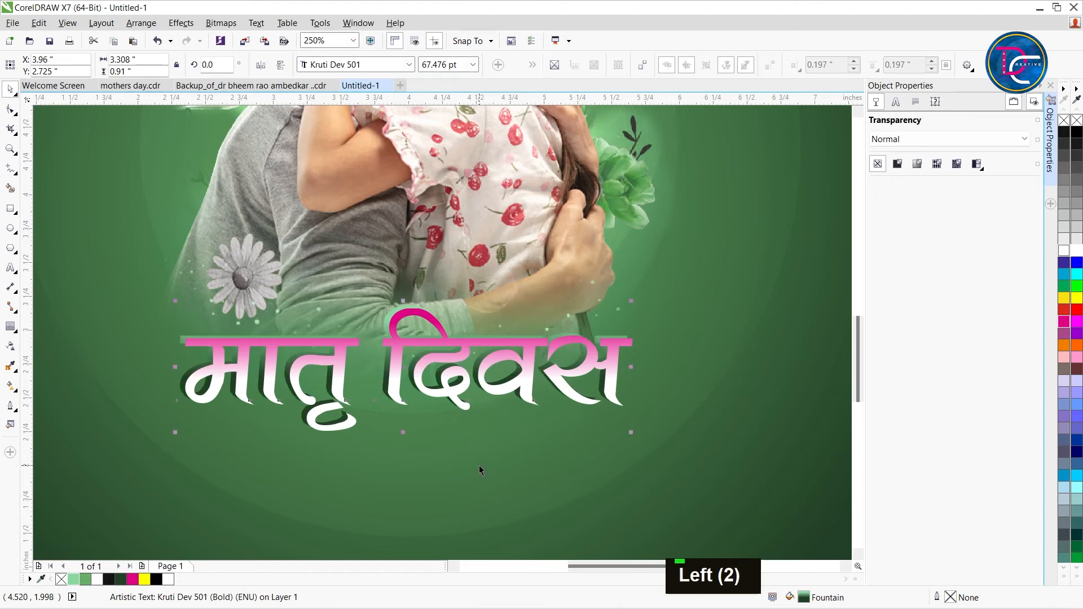
click(473, 428)
click(460, 409)
click(456, 434)
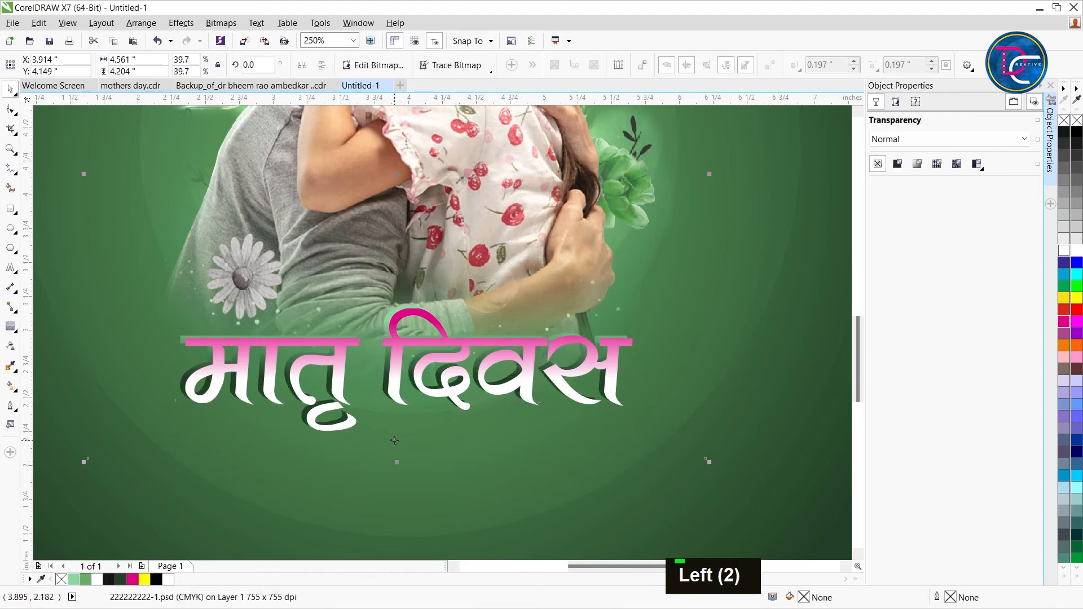
Duplicate the pink-and-white "मातृ दिवस" text, offset the copy to X 3.995, Y 2.715 inches, fill it white and place it one level behind
click(436, 347)
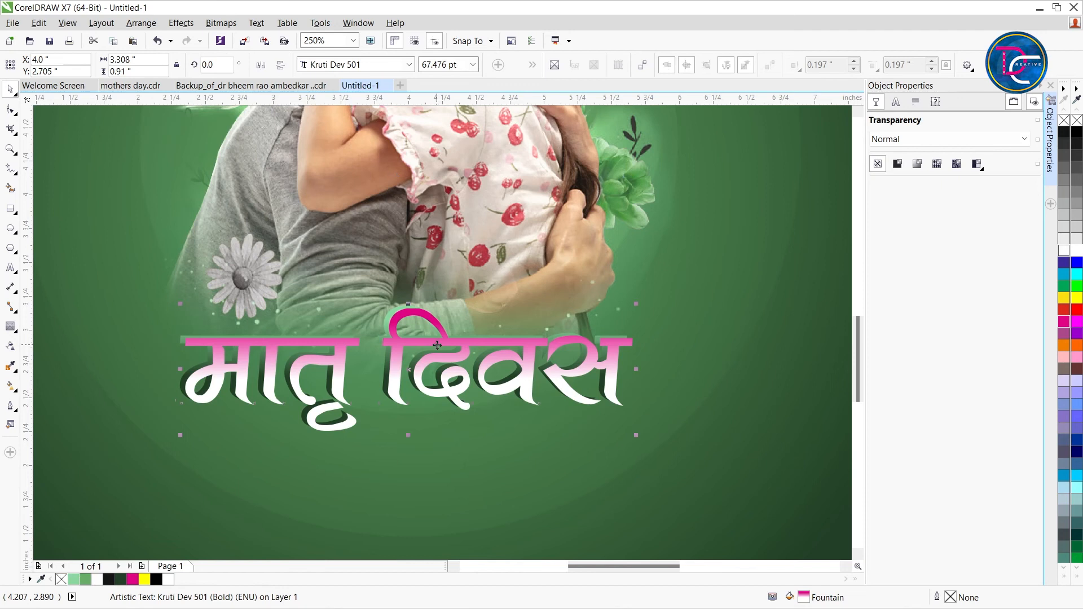
key(KP_Add)
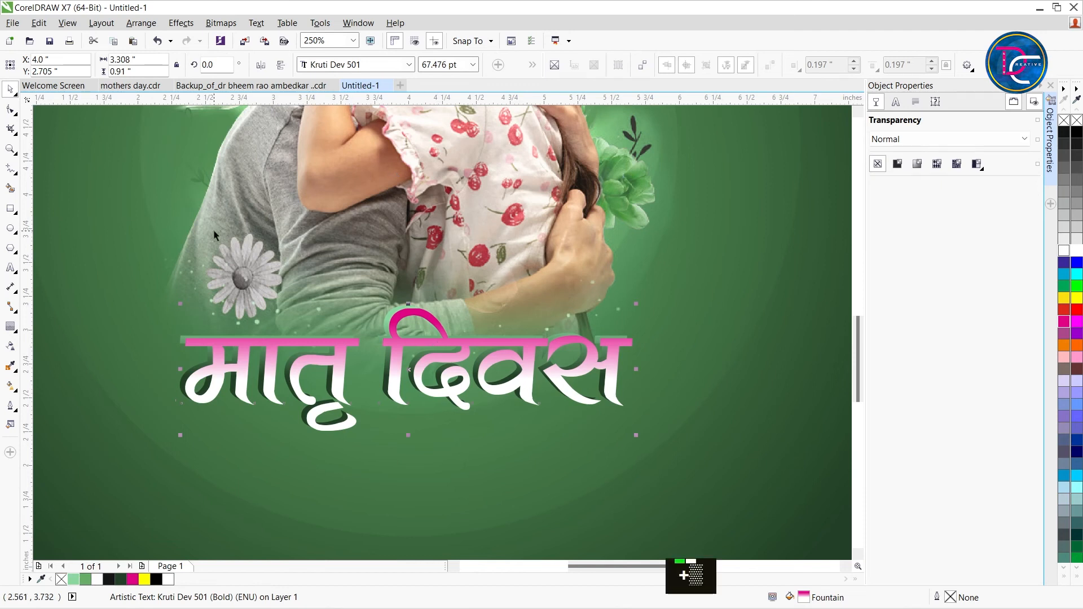
key(ctrl+Up)
key(ctrl+Left)
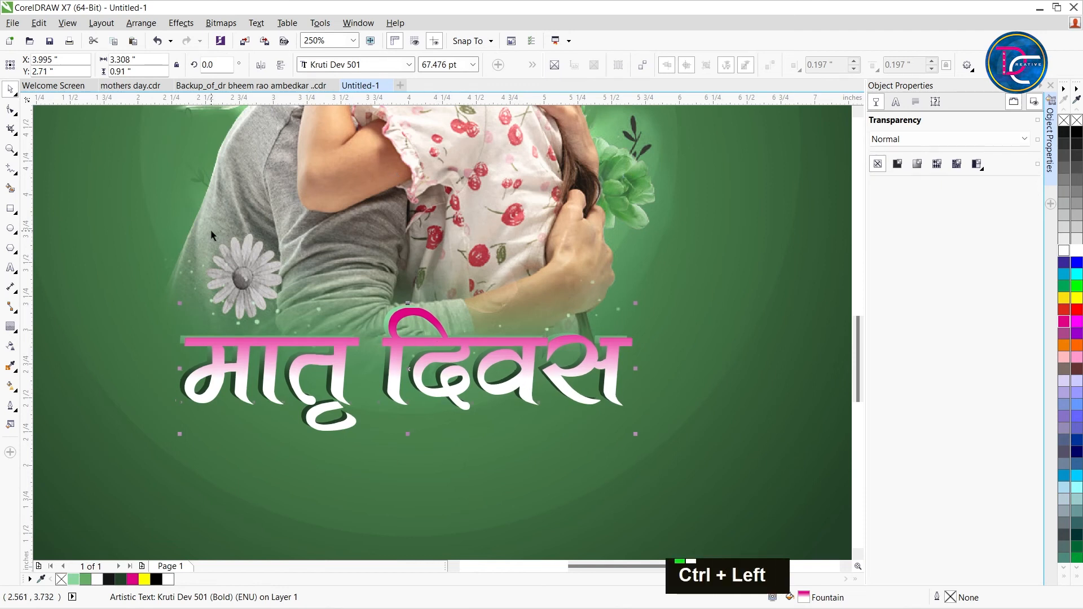
key(ctrl+Up)
click(96, 579)
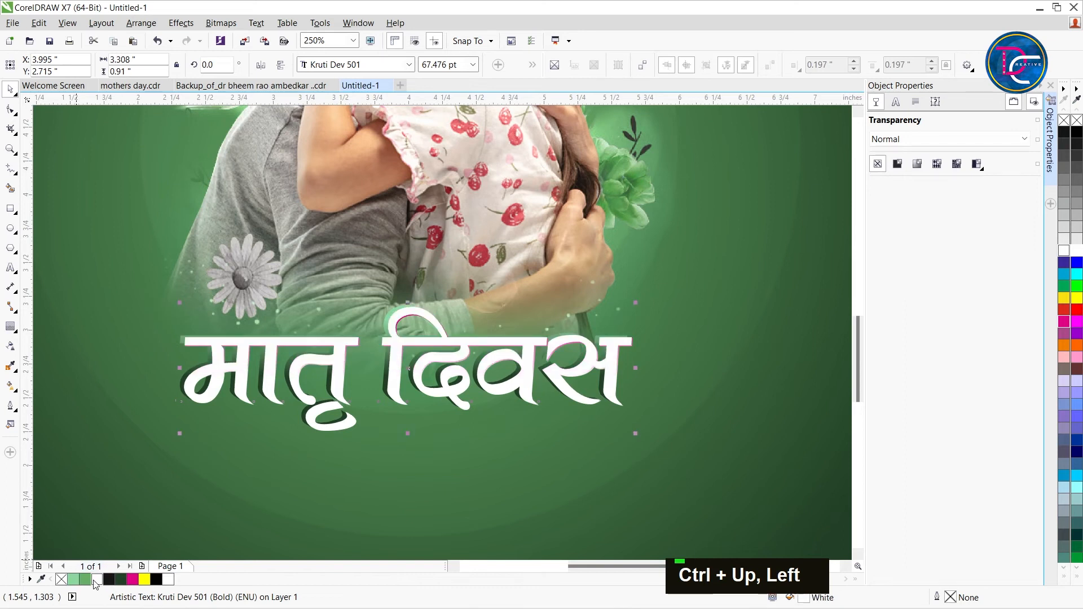
key(ctrl+Page_Down)
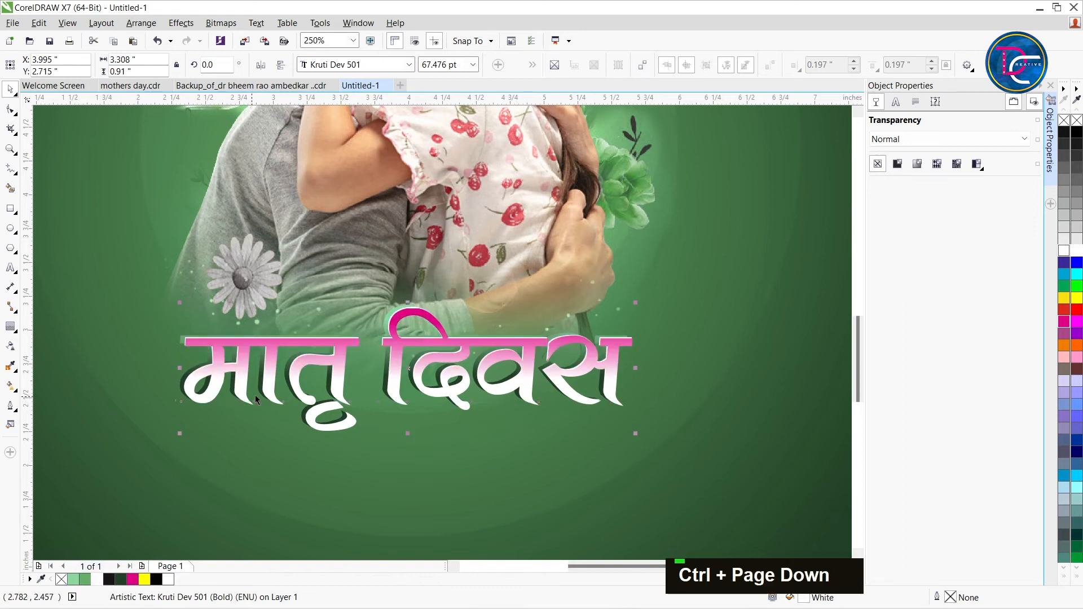
scroll(171, 336, up, 2)
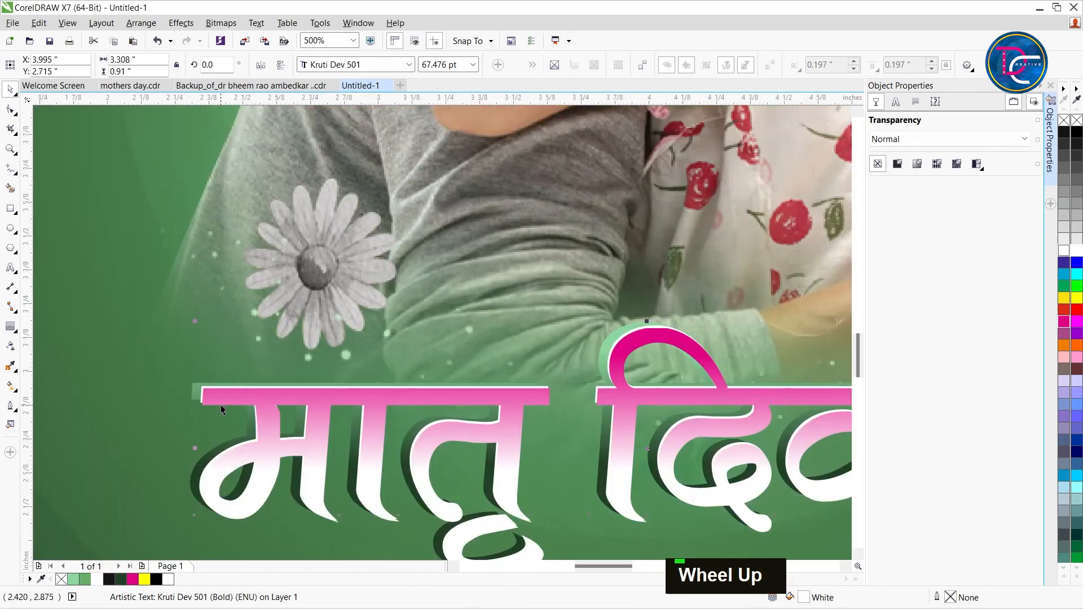
scroll(221, 405, down, 2)
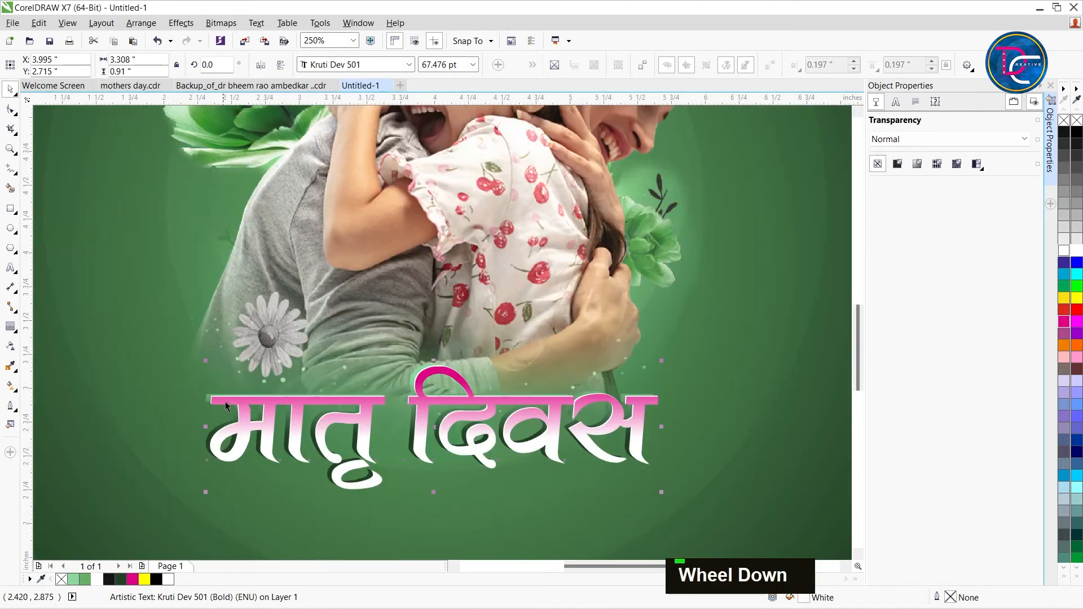
Delete the leftover heading texts beside the poster, including the grey "मातृ दिवस", keeping the two-line message and divider
scroll(225, 402, down, 4)
click(598, 350)
drag(598, 350, 764, 386)
key(Delete)
click(680, 378)
key(Delete)
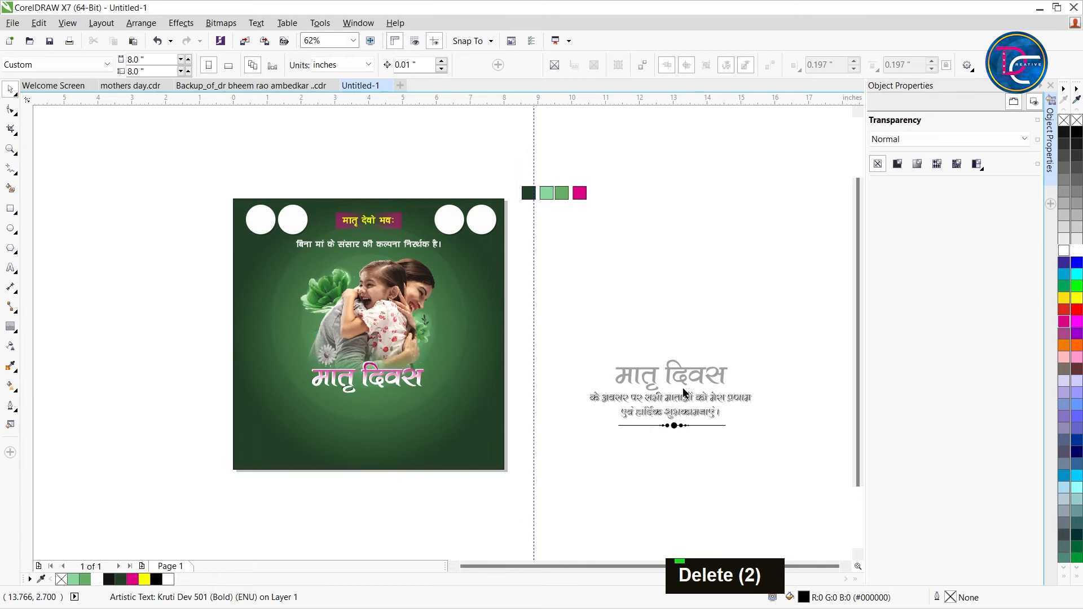
click(681, 372)
key(Delete)
double_click(661, 399)
drag(661, 399, 522, 401)
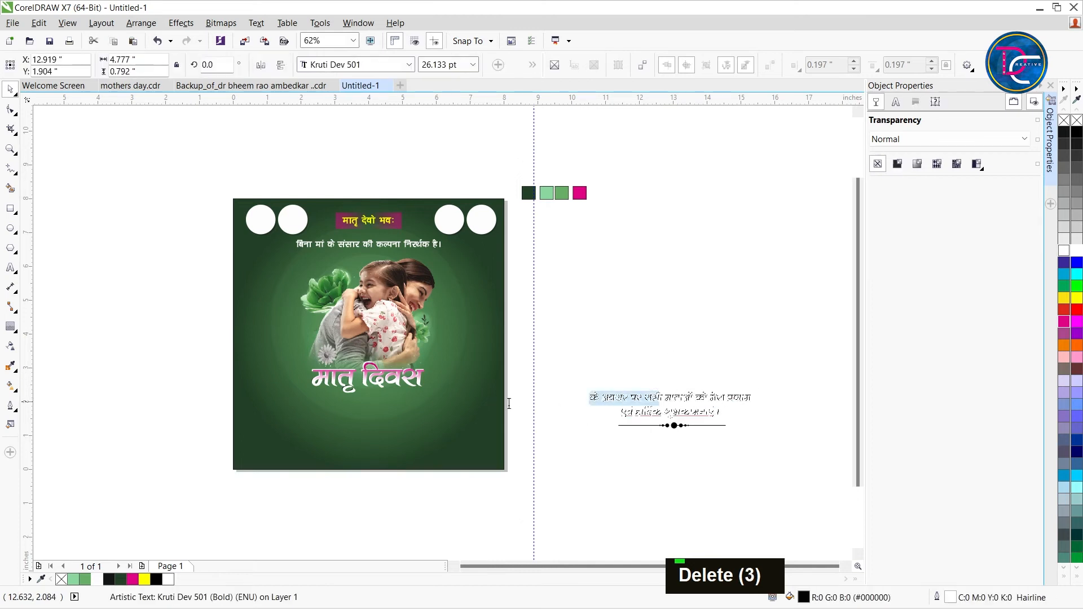
key(ctrl+space)
Move the two-line message "के अवसर पर सभी माताओं को मेरा प्रणाम एवं हार्दिक शुभकामनाएं।" below the heading and centre it horizontally on the poster
drag(675, 400, 342, 407)
scroll(339, 407, up, 2)
click(340, 407)
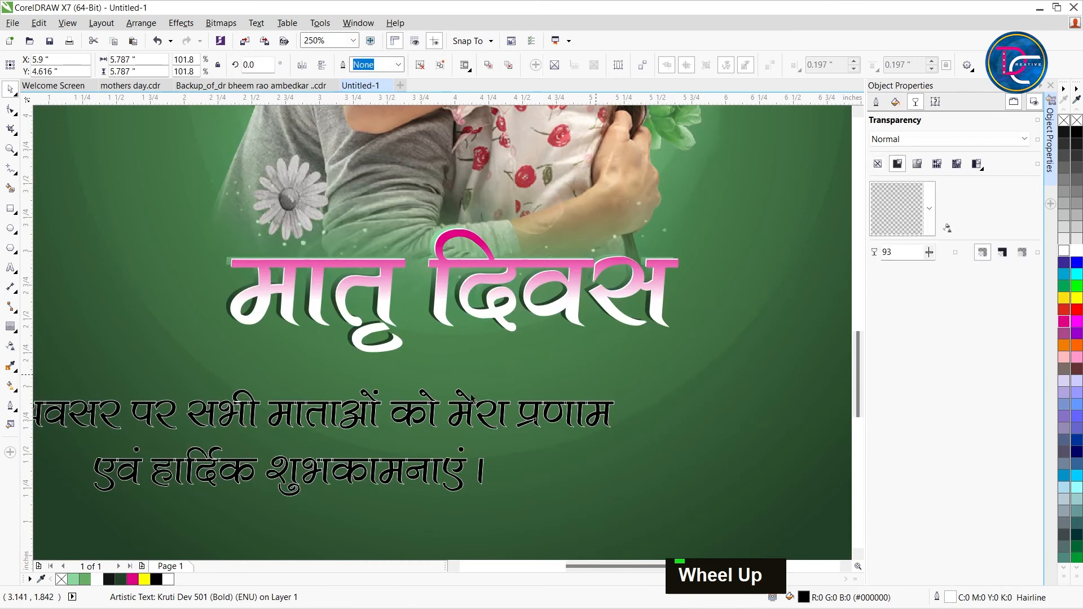
scroll(314, 411, down, 2)
click(245, 413)
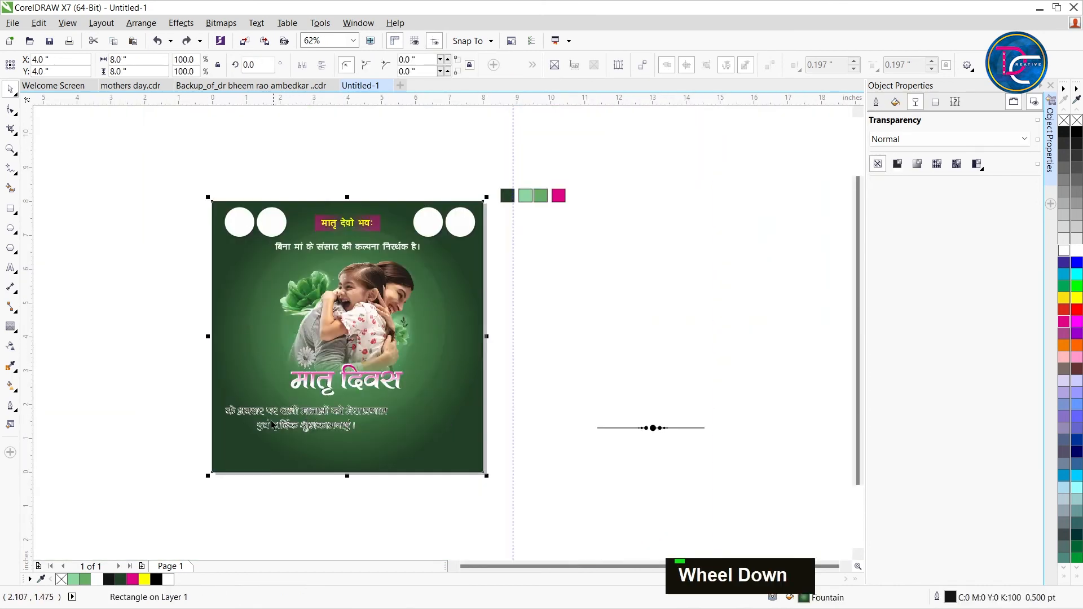
shift+click(437, 438)
key(c)
Make the two-line message white with no outline and nudge it up closer to the heading
click(638, 340)
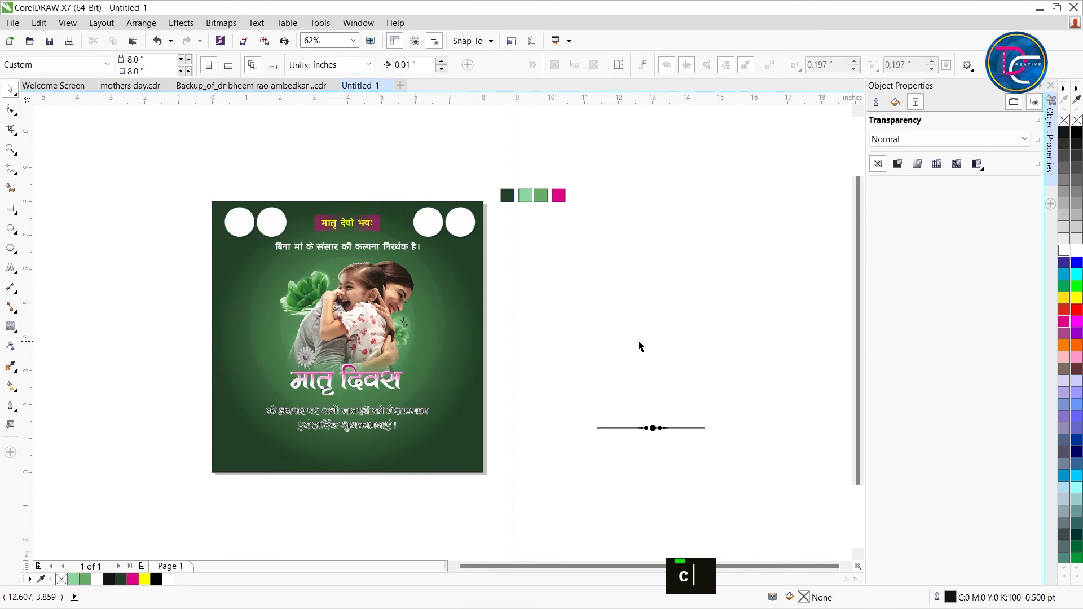
scroll(218, 400, up, 1)
click(522, 443)
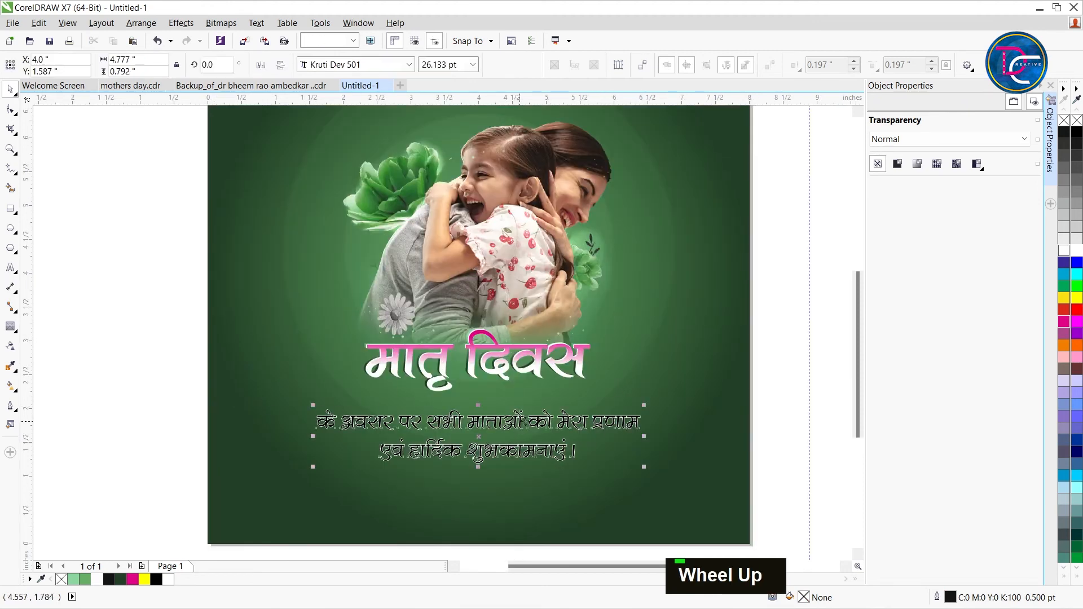
right_click(1065, 120)
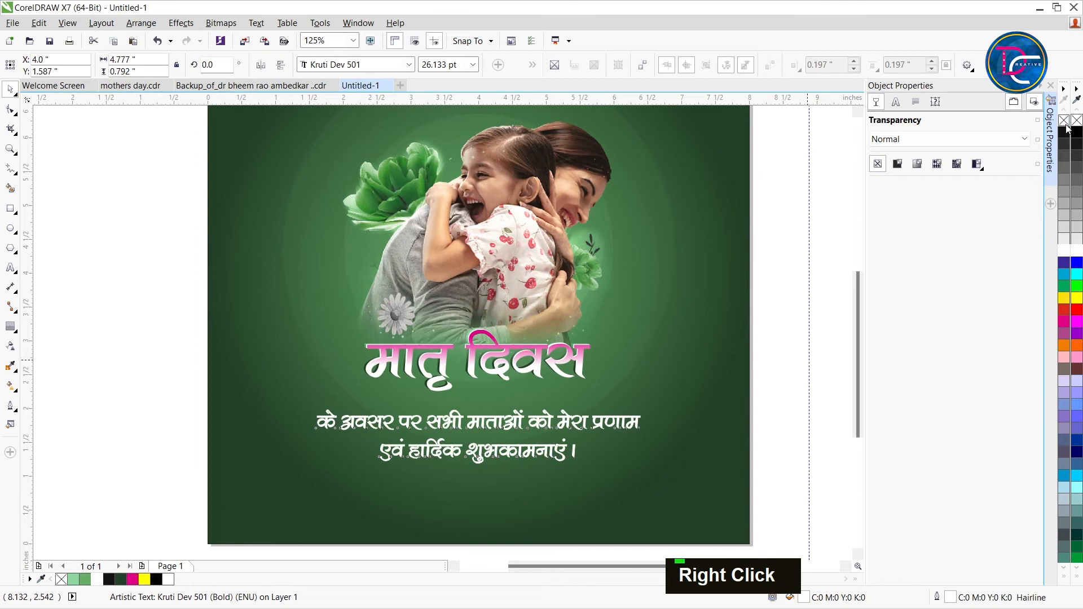
scroll(463, 411, up, 3)
scroll(462, 411, up, 12)
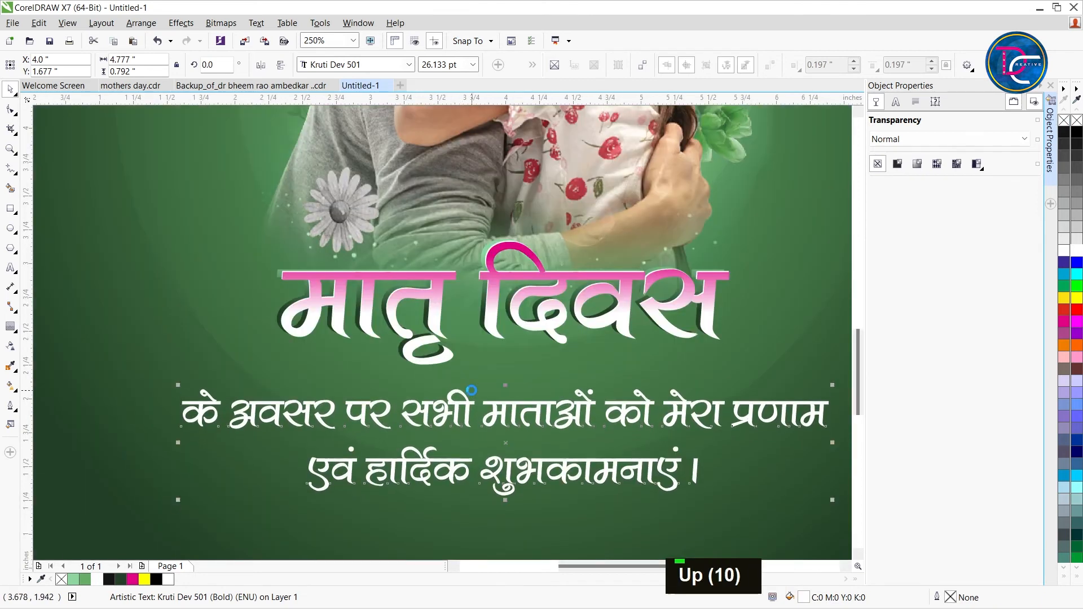
Duplicate the two-line message, offset the copy slightly right and down, fill it black and place it behind the white text
click(473, 395)
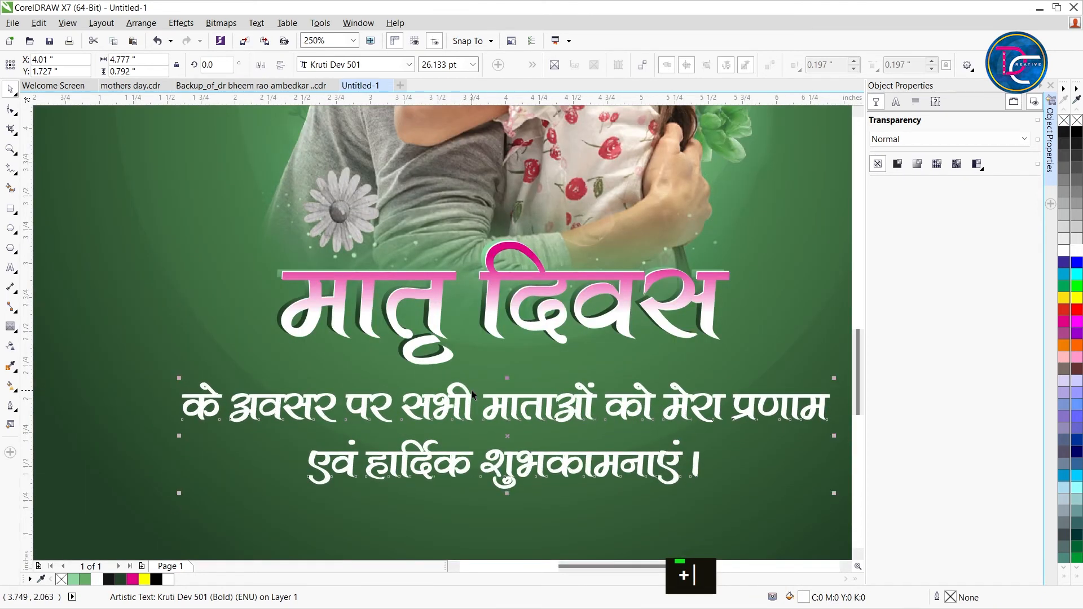
click(154, 580)
key(ctrl+Page_Down)
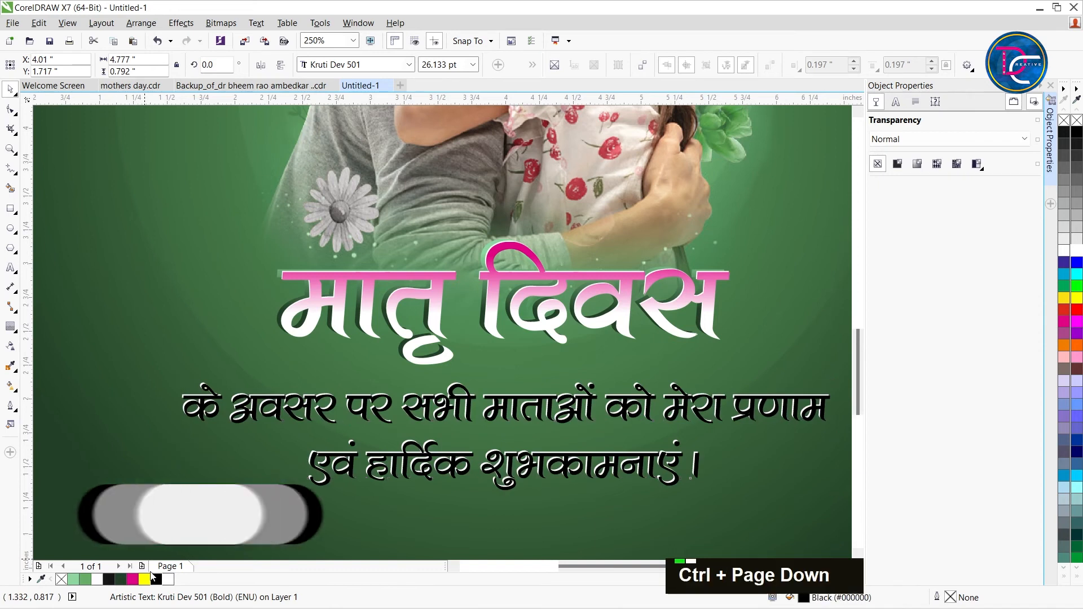
key(Down)
Apply a uniform transparency of about 50 percent to the black message copy to soften it as a shadow
click(11, 349)
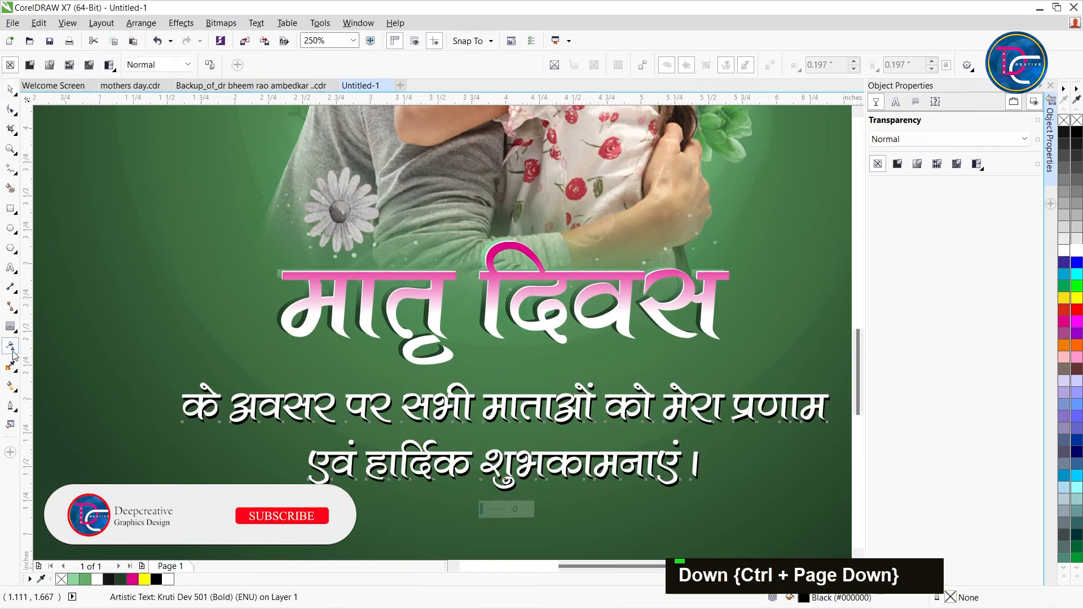
double_click(495, 510)
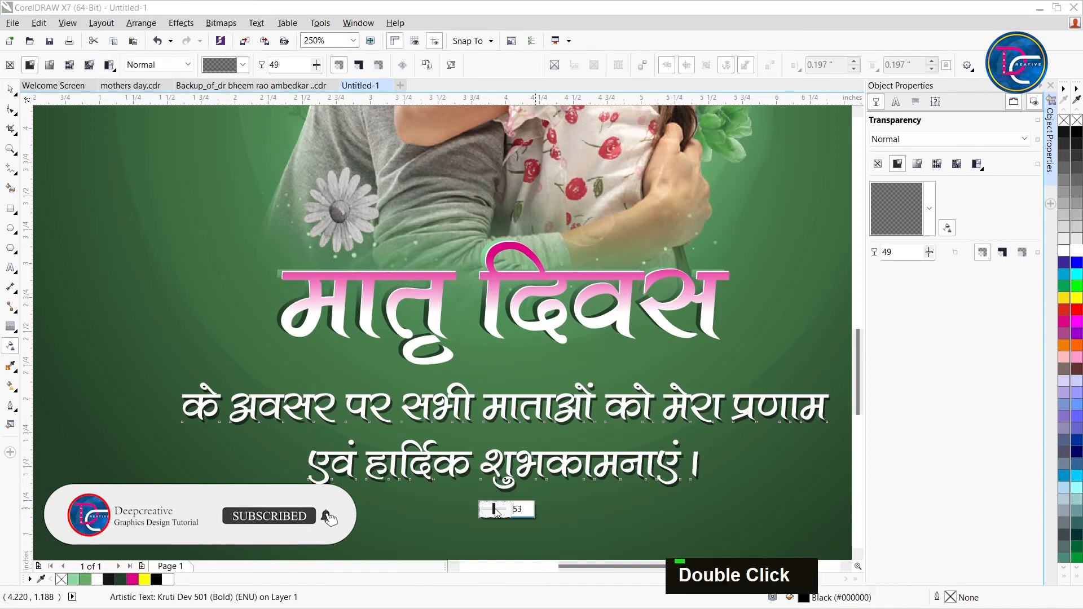
scroll(496, 510, down, 2)
key(ctrl+space)
key(F4)
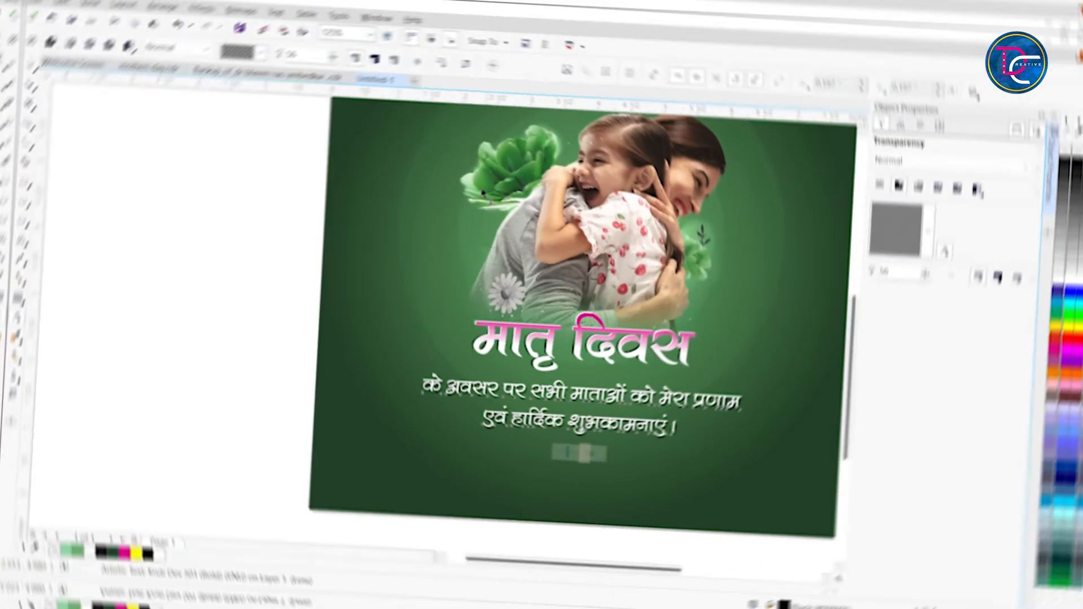
click(425, 151)
scroll(424, 151, down, 2)
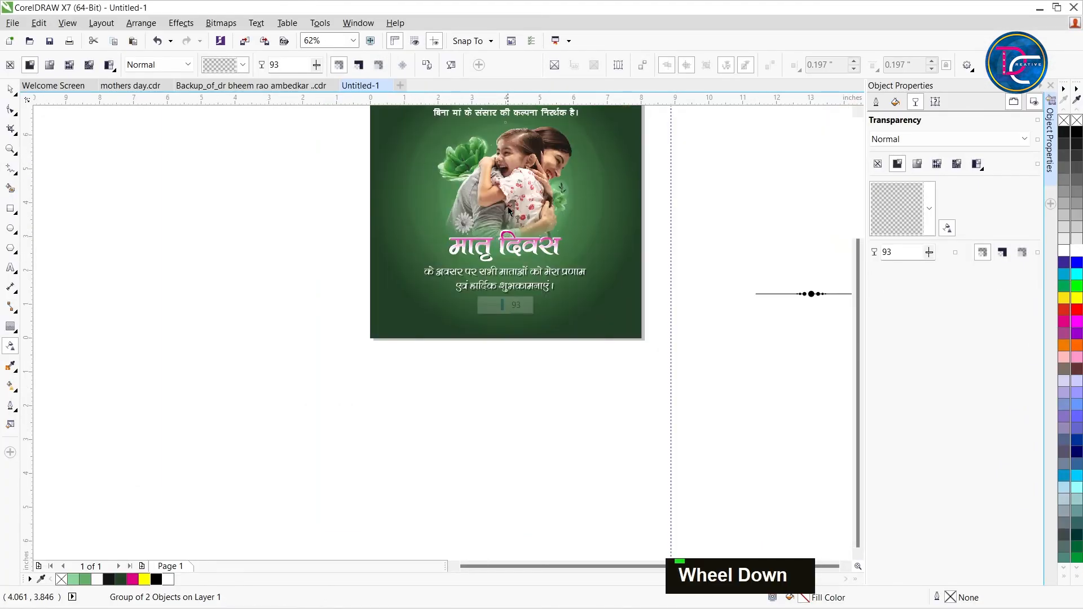
scroll(490, 143, up, 2)
scroll(492, 152, down, 2)
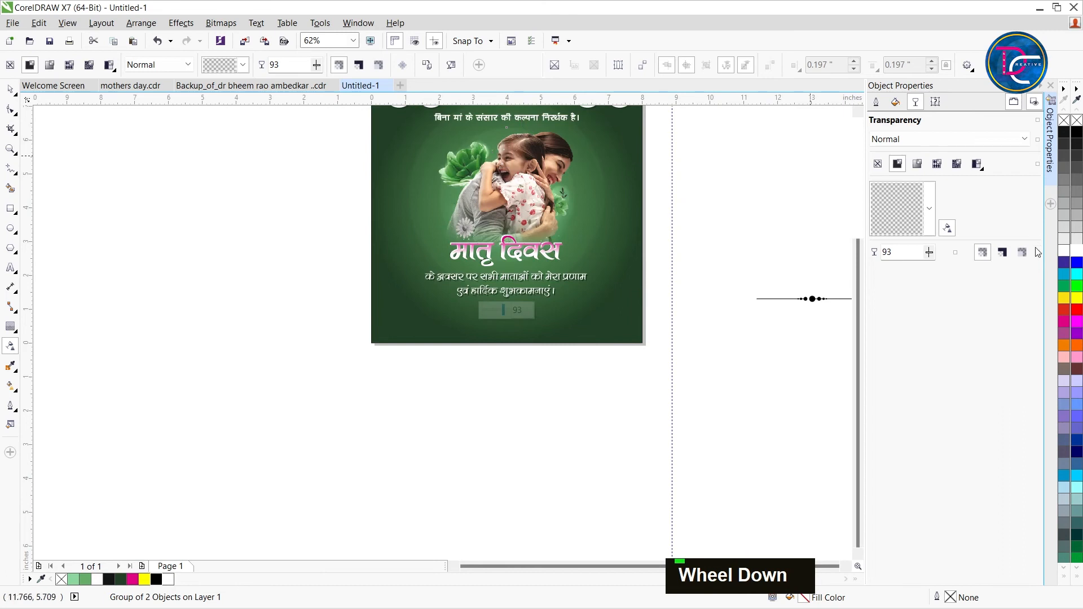
drag(856, 311, 852, 279)
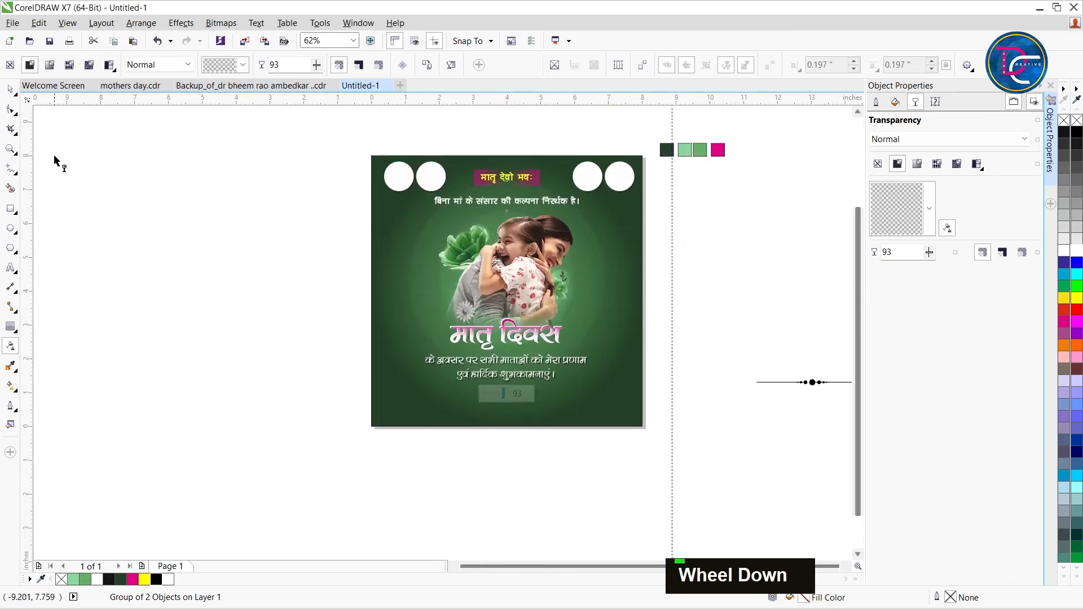
Move the ornamental divider line onto the poster just below the two-line message and recolour it light green
click(9, 91)
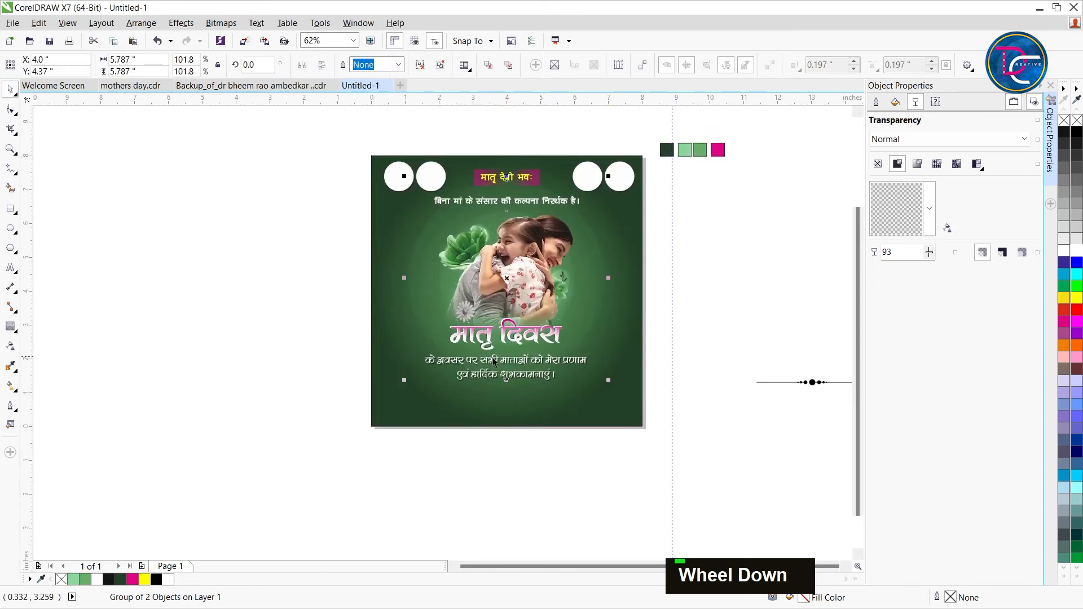
click(810, 382)
drag(818, 389, 513, 389)
key(Escape)
scroll(523, 403, up, 2)
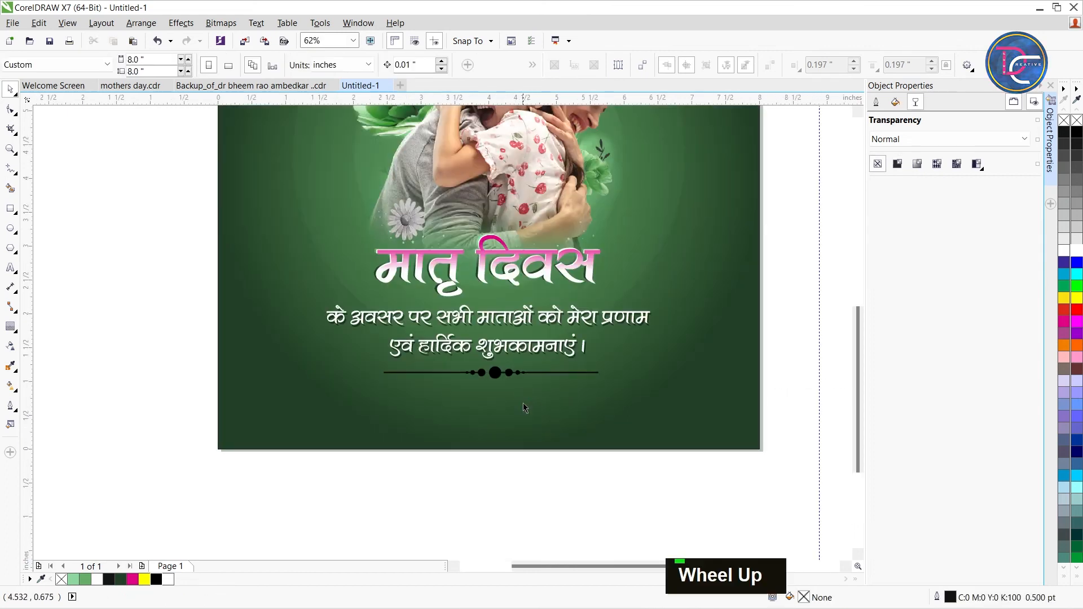
click(497, 382)
click(75, 580)
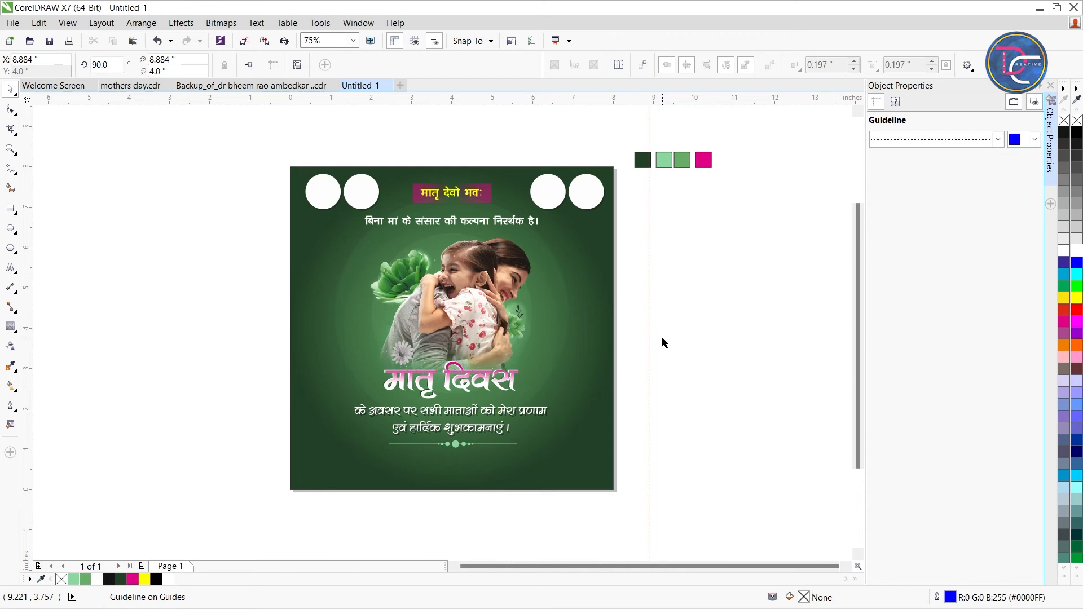
Nudge the front pink-and-white "मातृ दिवस" text left to X 3.96 inches
key(z)
click(346, 380)
key(ctrl+space)
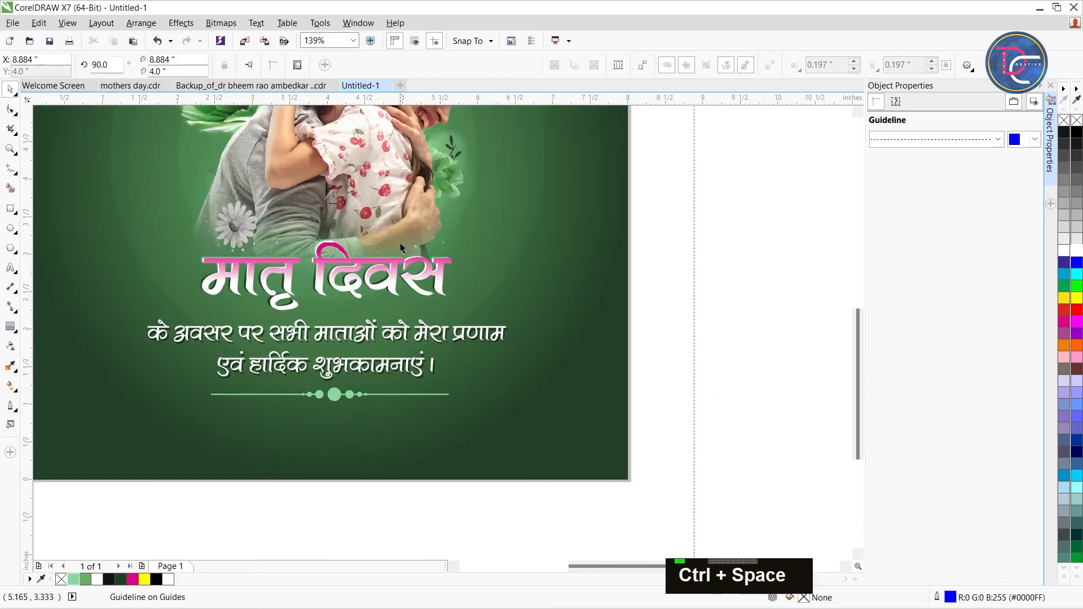
scroll(411, 273, up, 2)
click(434, 259)
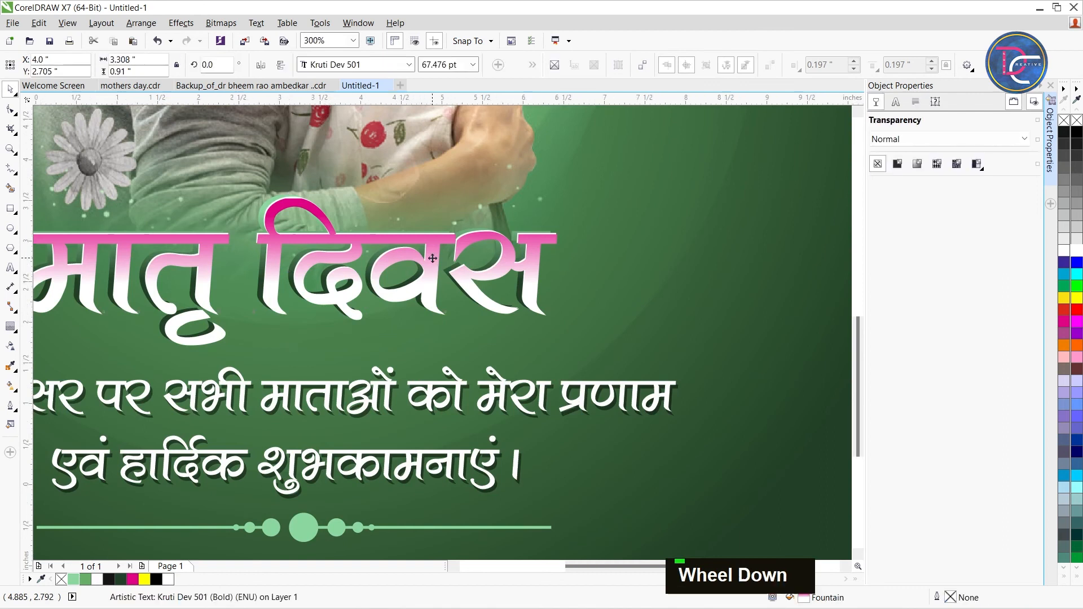
scroll(434, 259, down, 2)
key(Left)
key(Left)
key(Left)
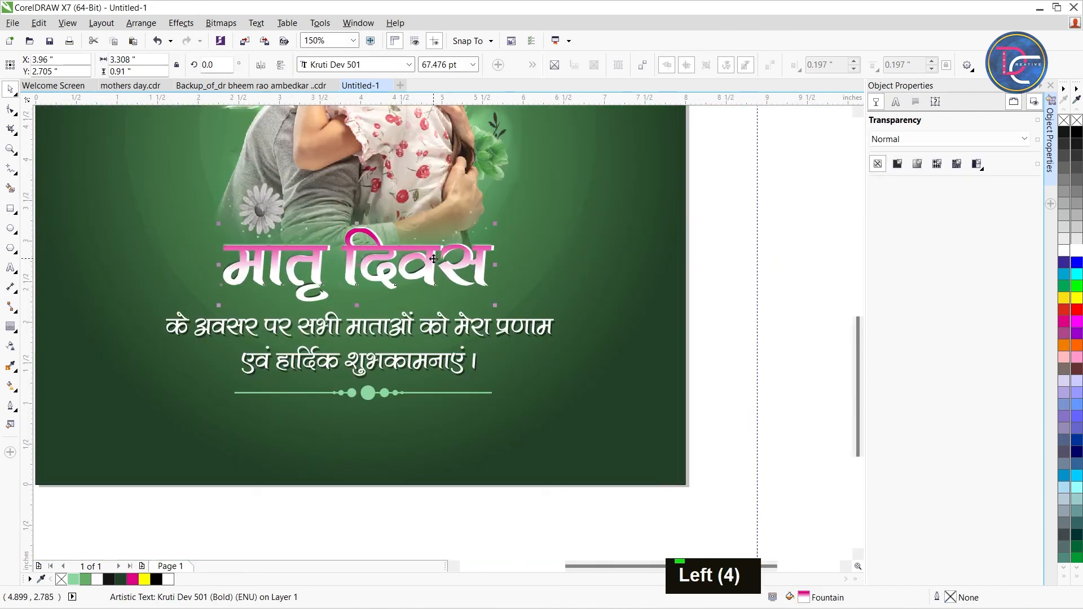
Nudge the front pink-and-white "मातृ दिवस" text right to X 3.99 inches and deselect it
key(Right)
key(Right)
key(Right)
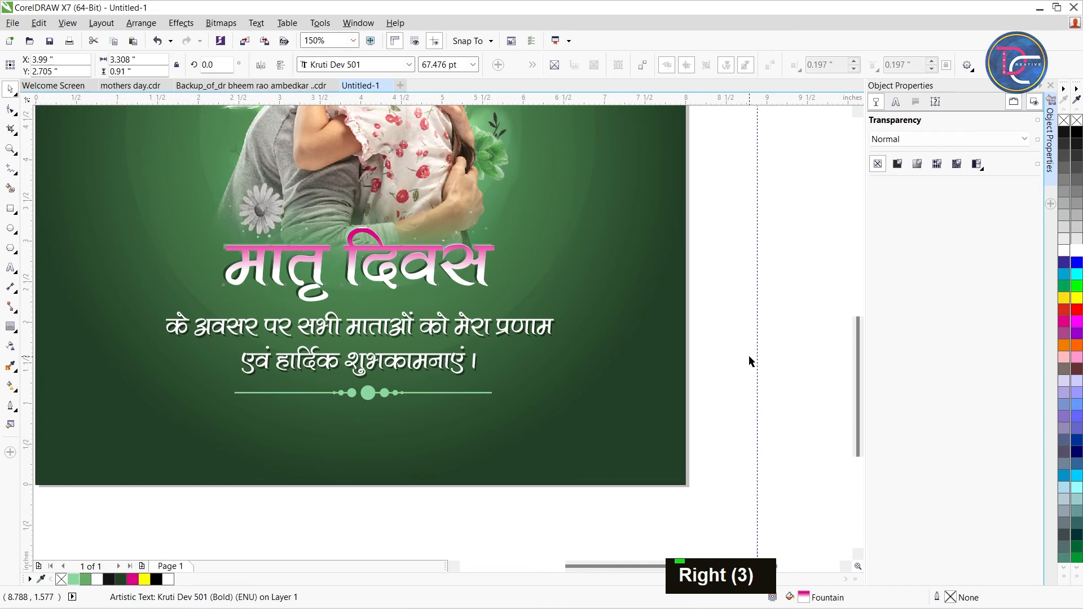
click(751, 361)
key(F4)
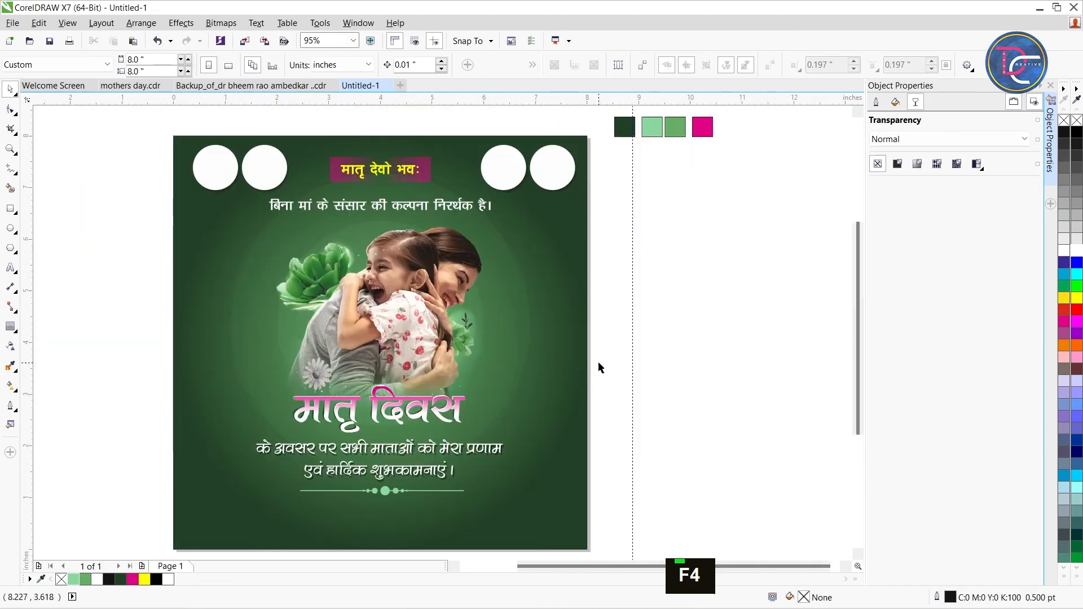
Add an inside contour to the square green background with one step and a 0.119-inch offset
click(220, 246)
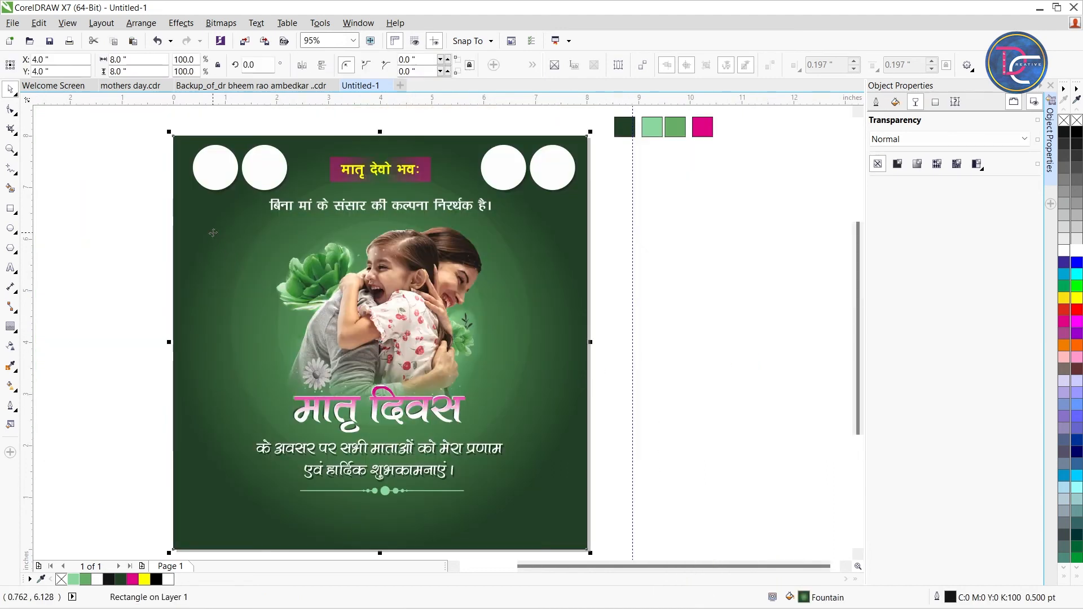
click(11, 327)
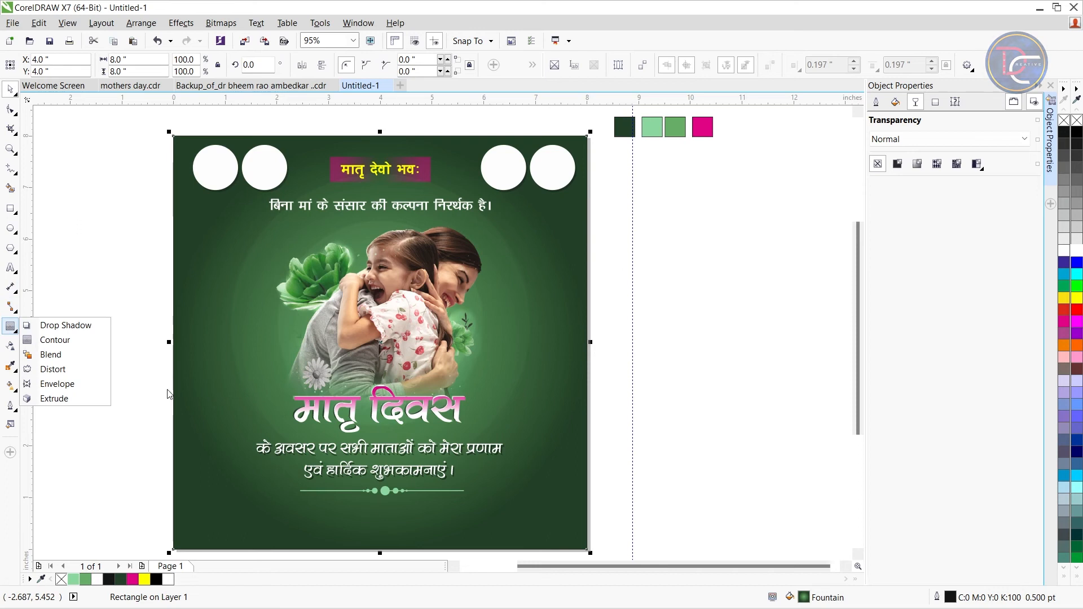
click(76, 339)
drag(174, 339, 186, 324)
key(ctrl+space)
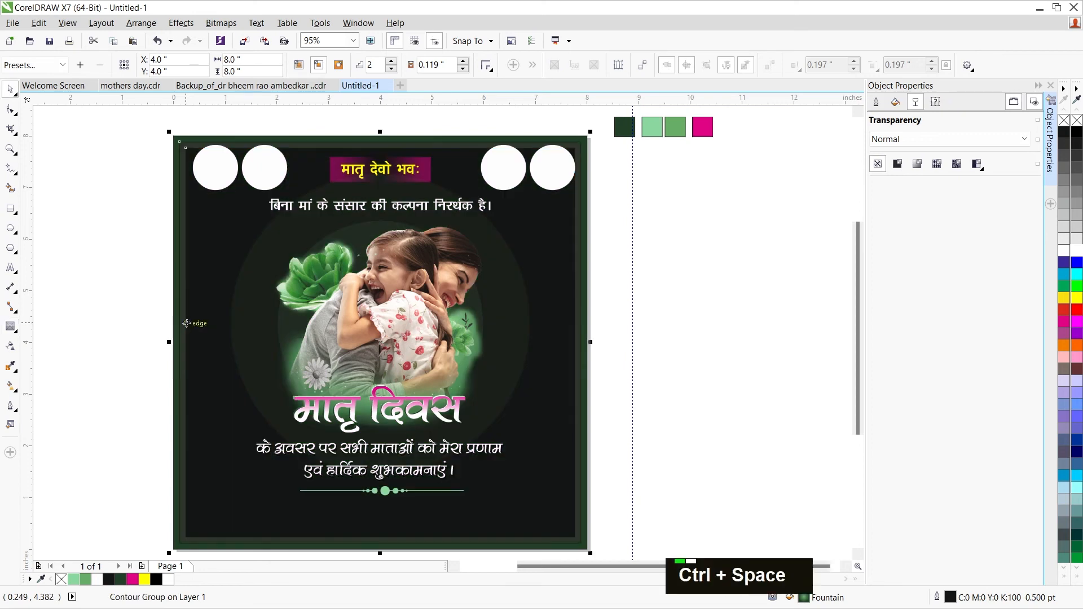
click(391, 69)
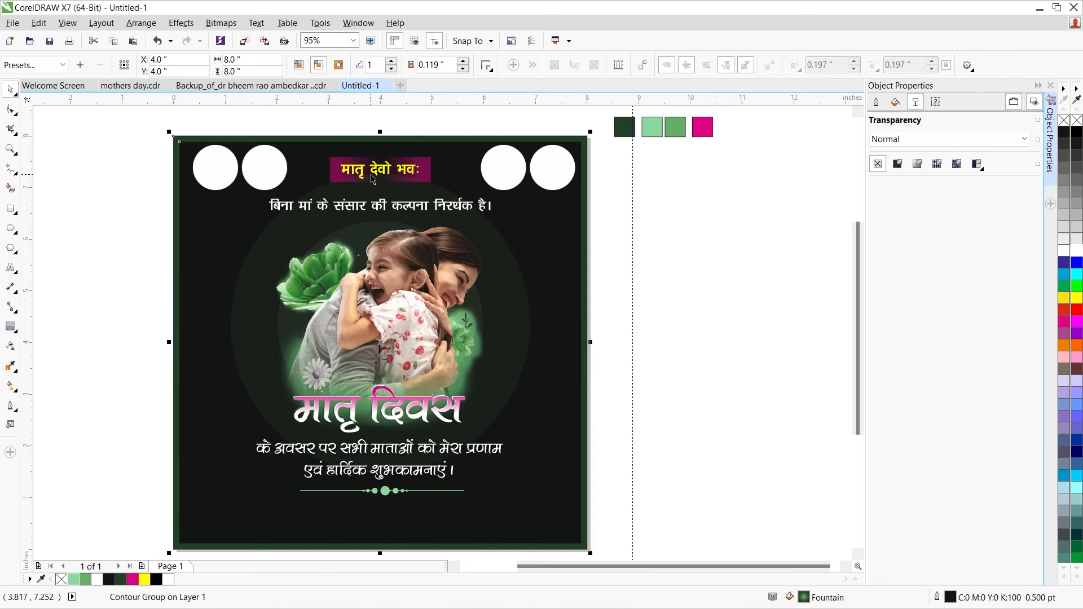
Break the contour apart from the background and round the inner rectangle's corners to about 0.261 inches
key(ctrl)
key(ctrl+k)
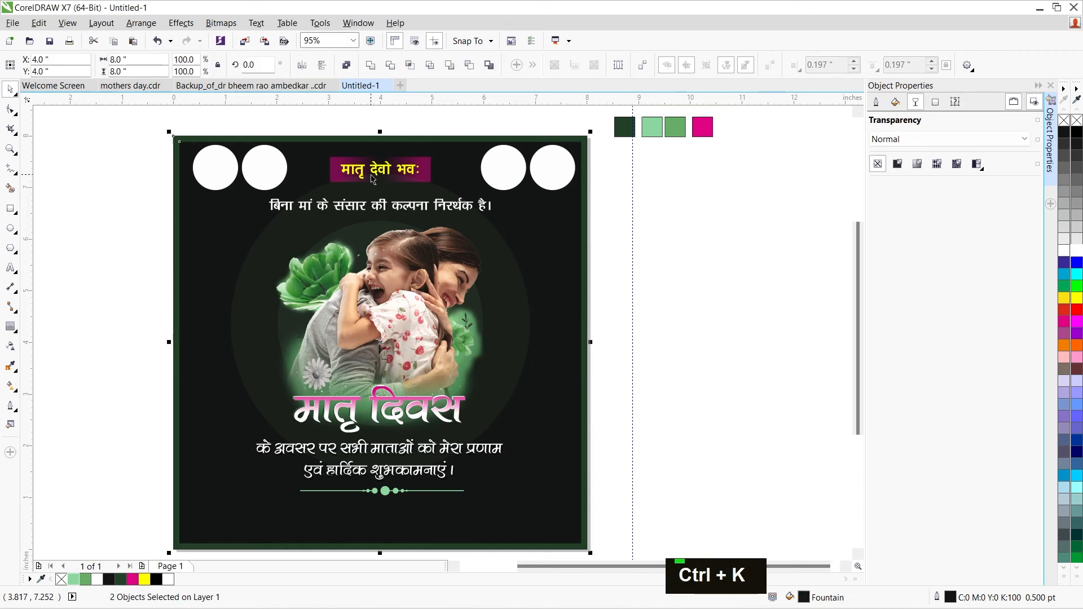
click(191, 162)
click(188, 223)
click(10, 109)
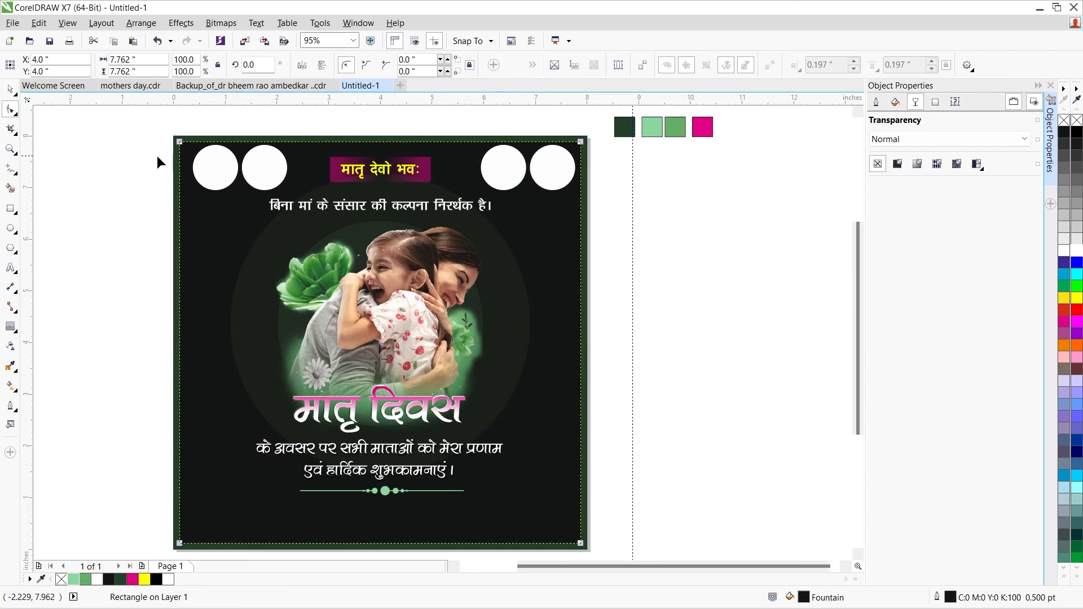
drag(179, 141, 194, 156)
key(ctrl+space)
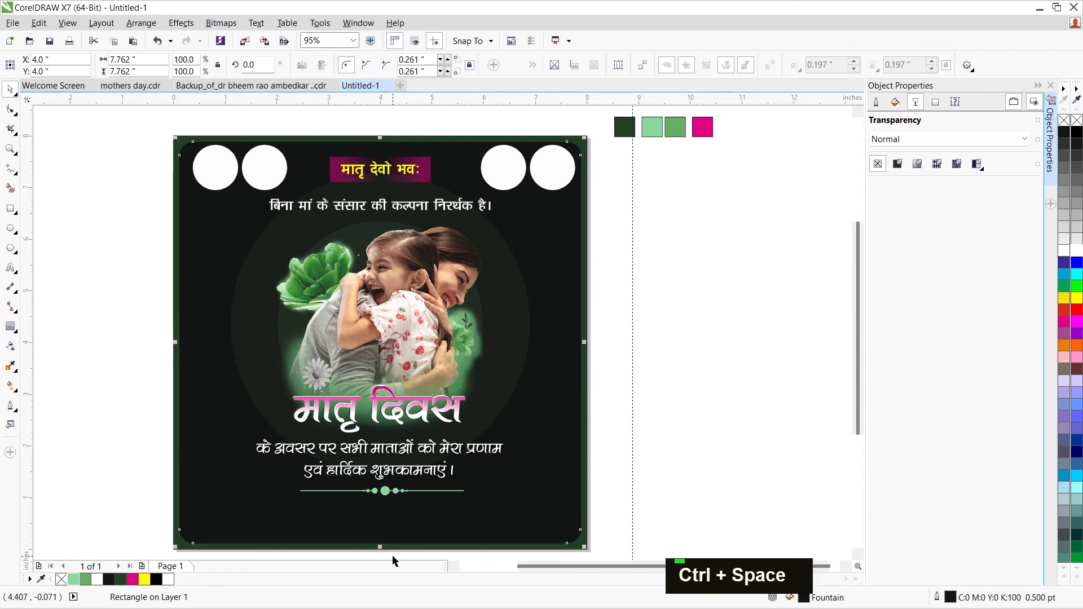
Remove the inner rectangle's fill and give it a yellow outline
click(63, 577)
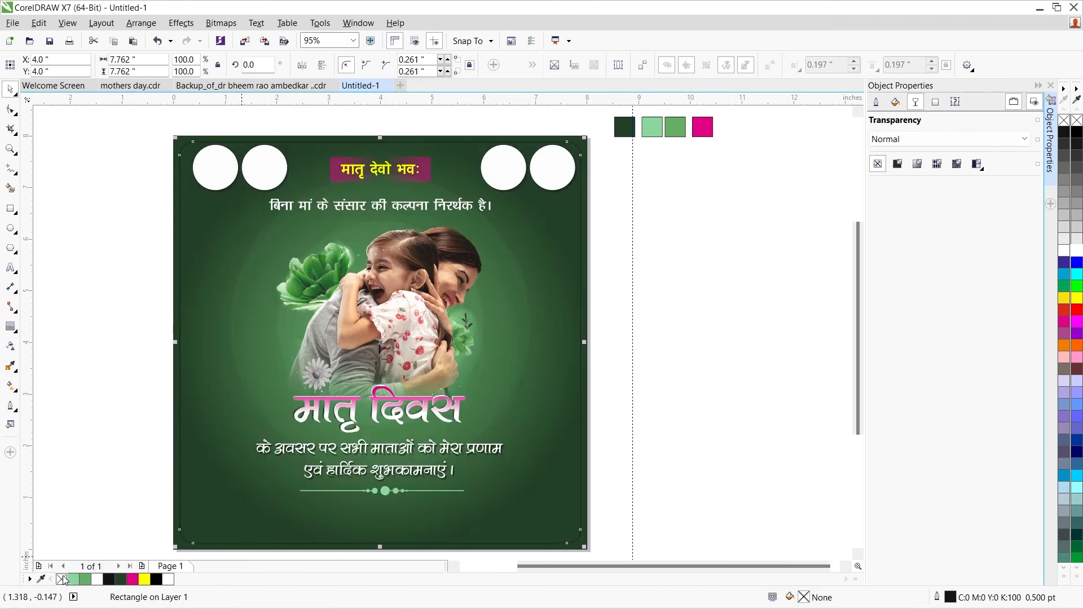
right_click(147, 579)
key(F11)
key(Escape)
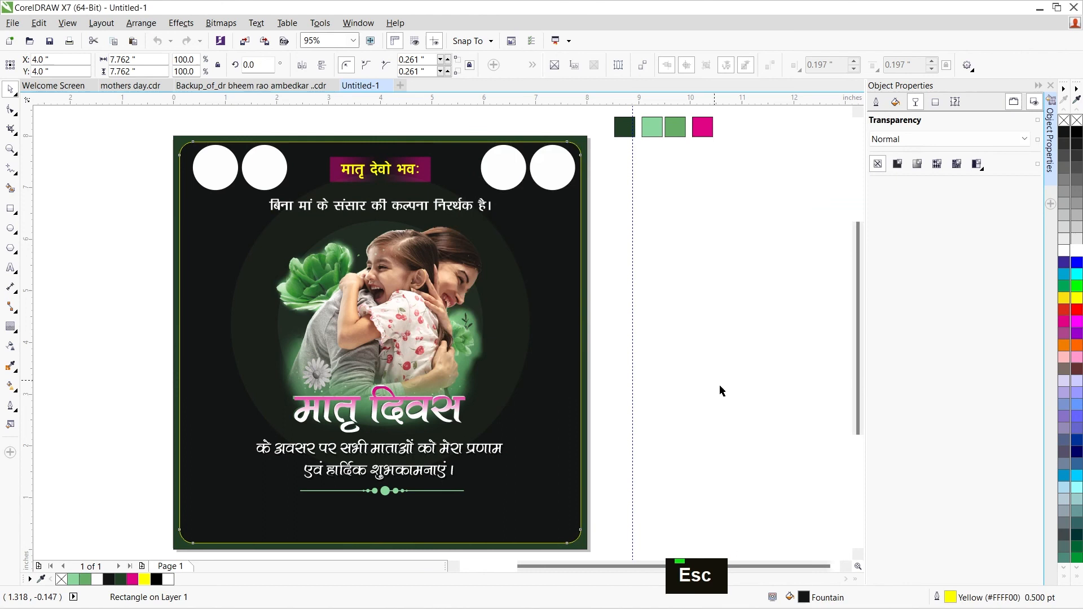
Set the yellow border's outline to a dotted line style with a width of 2 pt
key(F12)
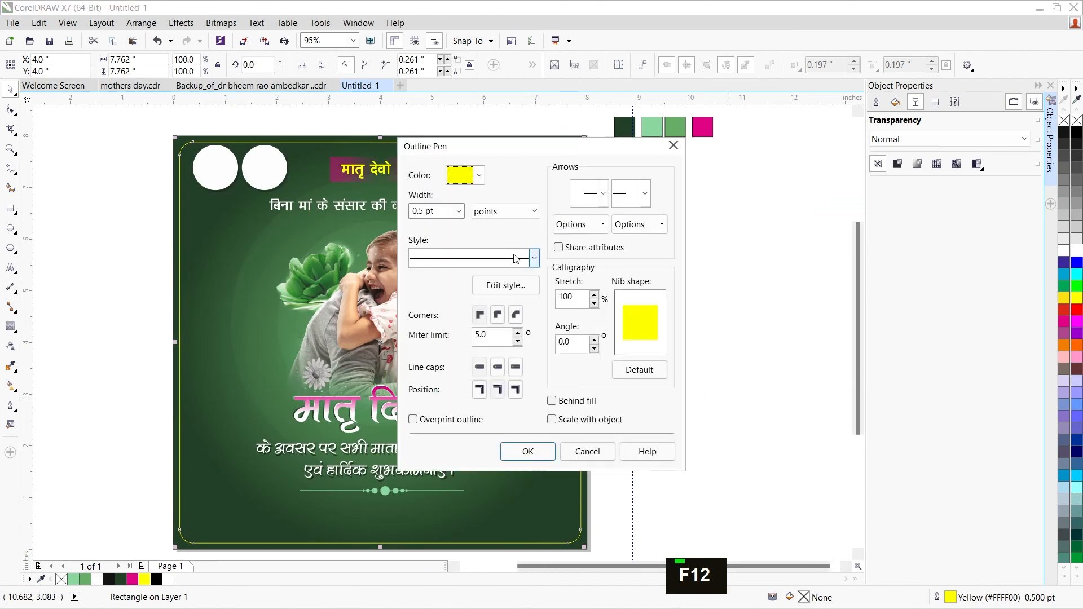
click(515, 258)
click(502, 303)
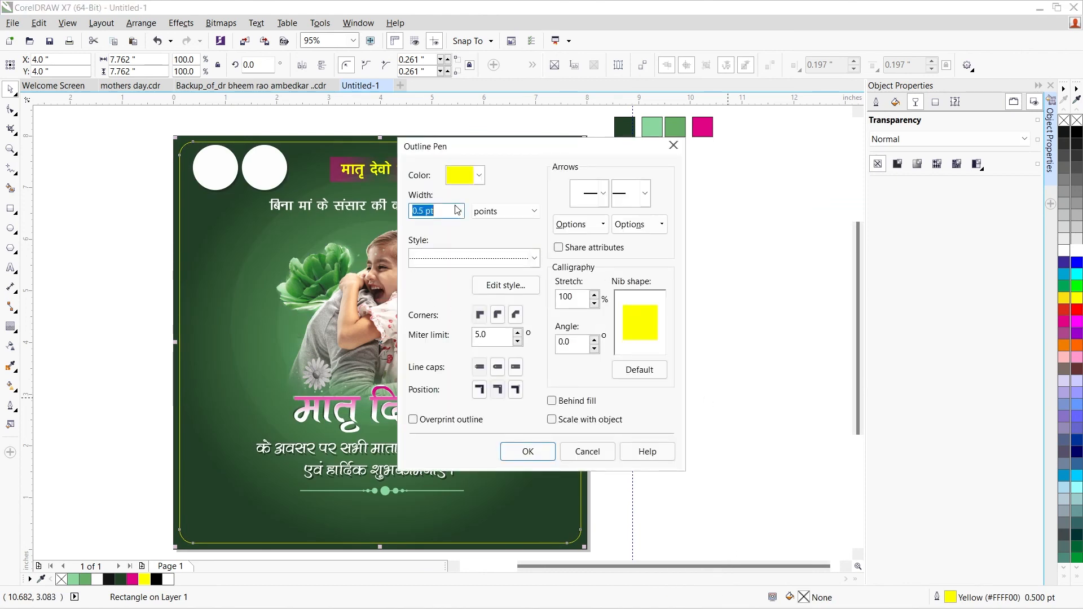
text(2)
key(Return)
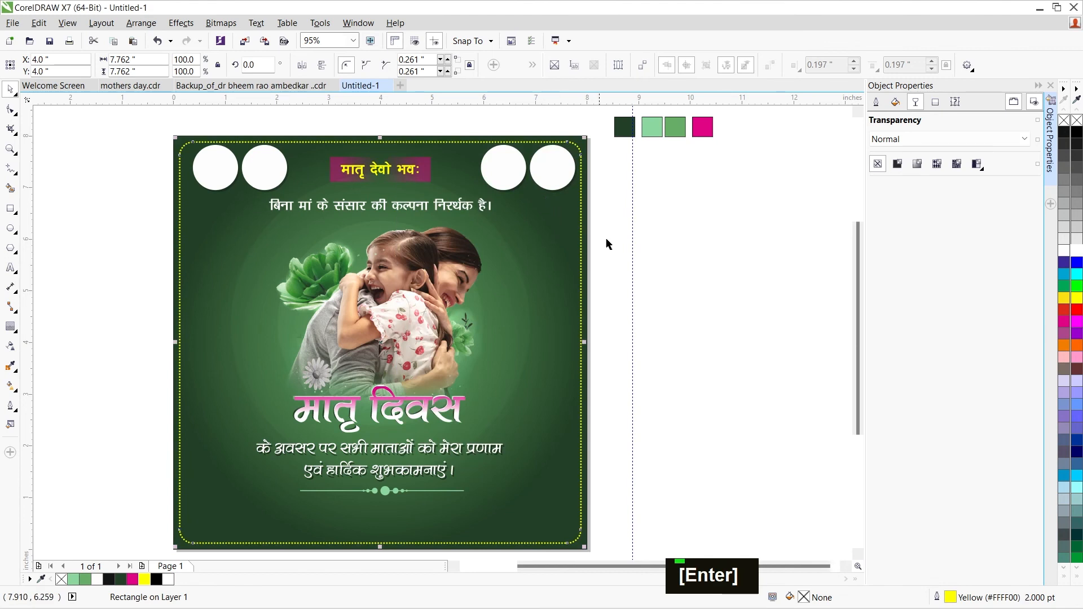
Set the dotted border's outline to be drawn behind the fill
key(F12)
double_click(575, 411)
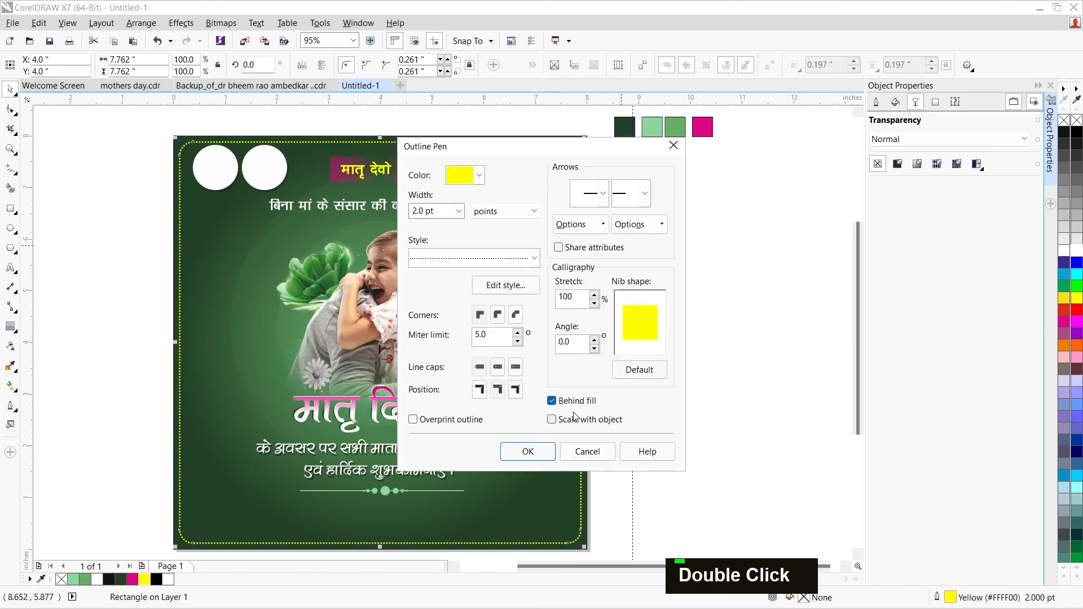
key(Return)
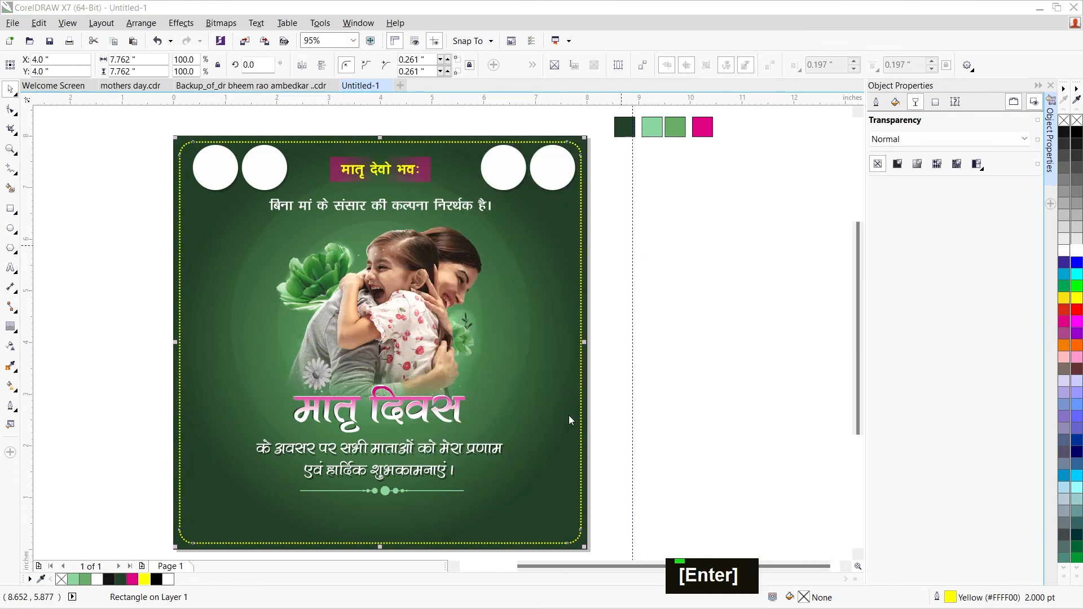
Undo the accidental background shift and scale the dotted yellow border slightly inward about its centre
scroll(333, 117, up, 1)
scroll(333, 117, down, 1)
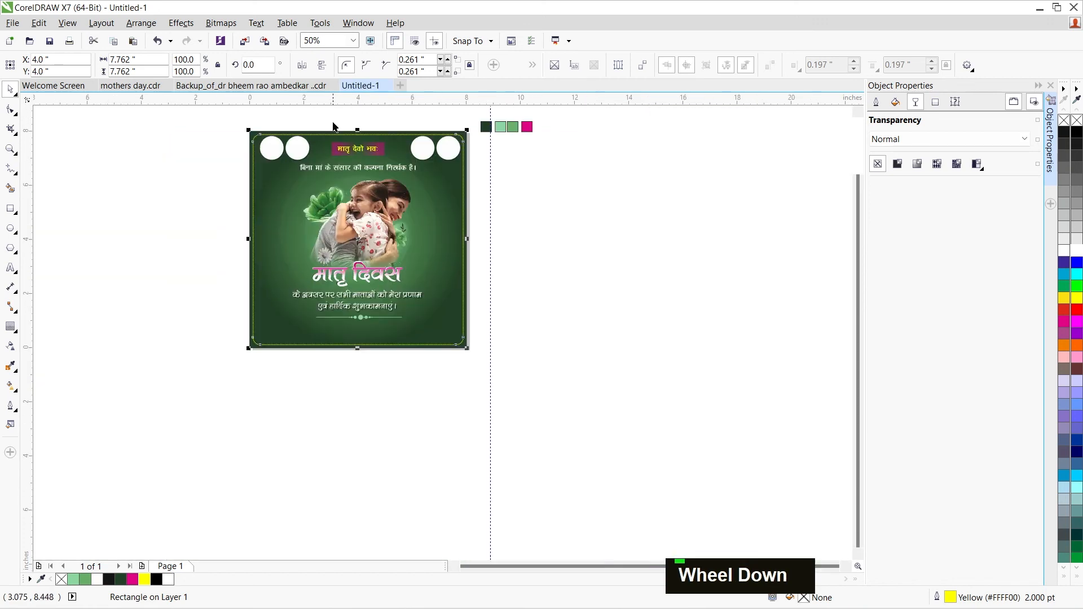
scroll(331, 127, up, 1)
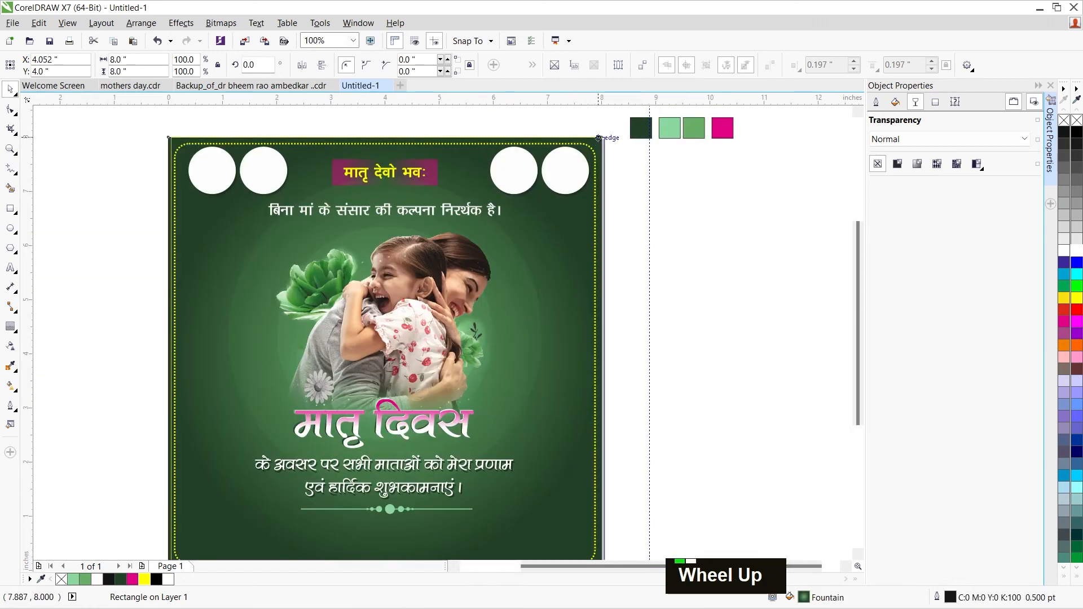
key(ctrl+z)
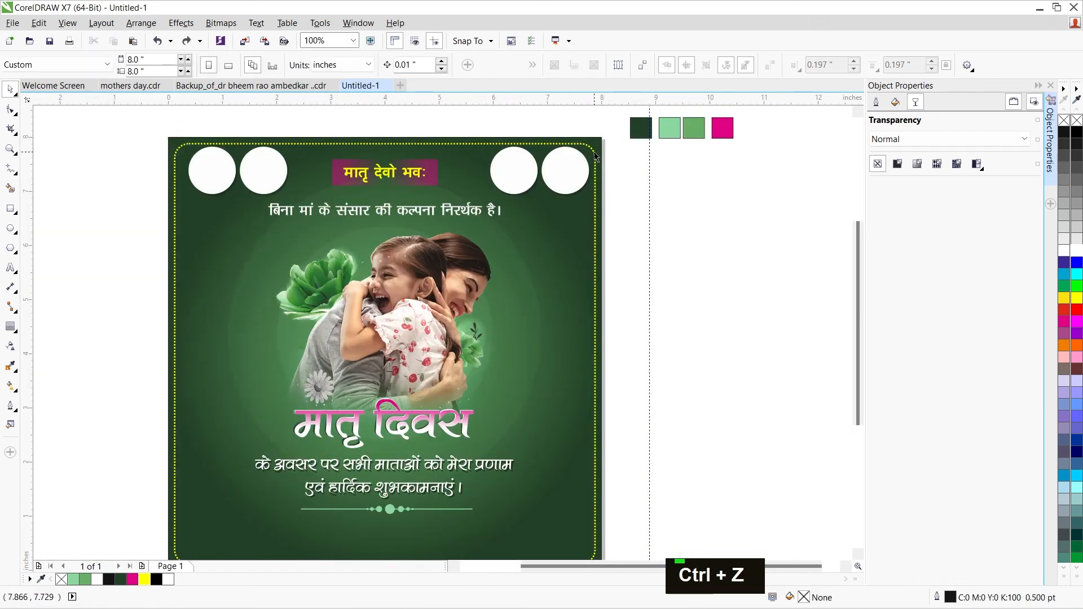
click(594, 146)
drag(599, 138, 603, 144)
click(614, 150)
Move the logo circles, the "मातृ देवो भवः" label and the tagline slightly down inside the dotted border
key(z)
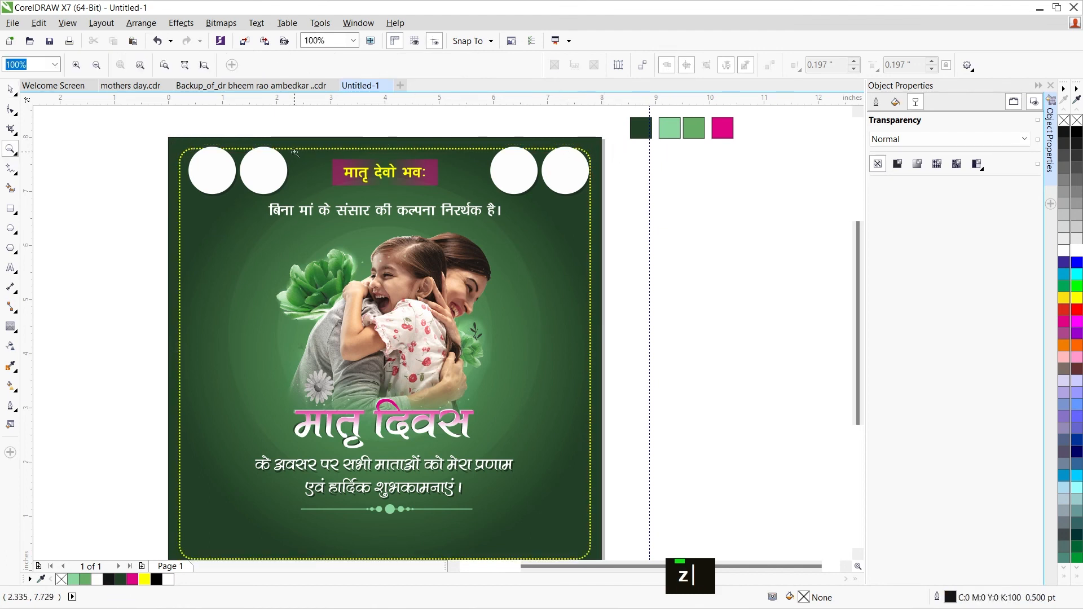
key(ctrl+space)
drag(134, 132, 659, 242)
key(Down)
key(Down)
key(Down)
key(Down)
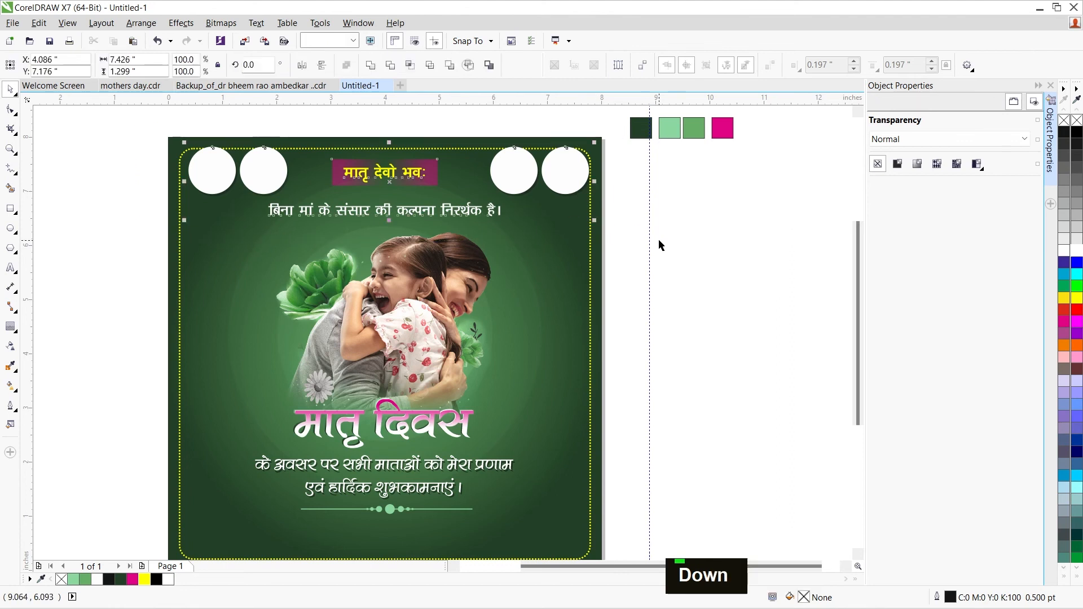
key(Down)
key(Down)
key(Down)
key(Down)
key(Down)
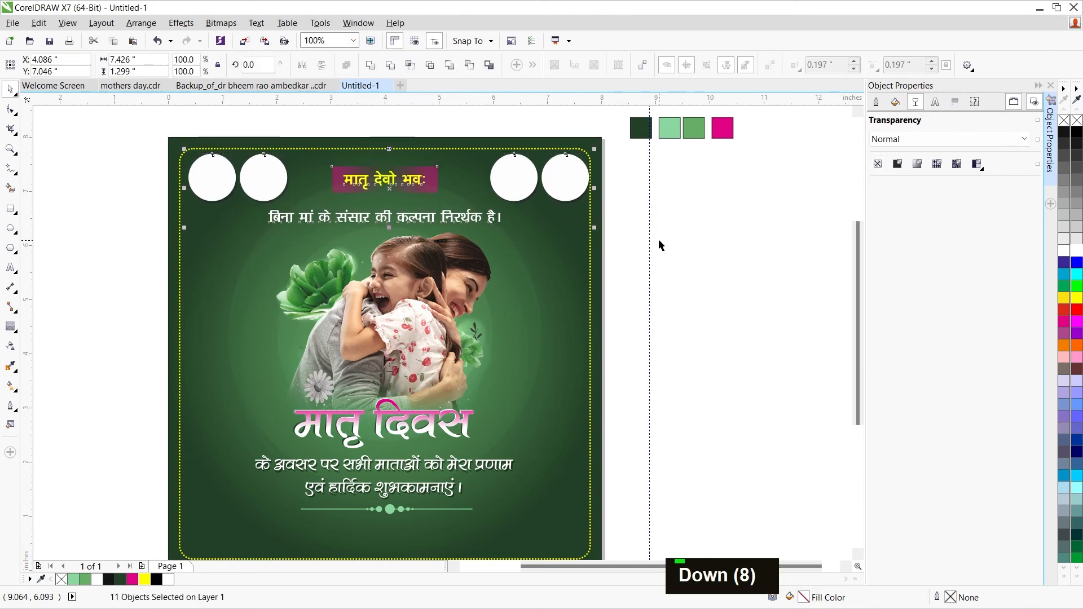
key(Up)
key(Up)
Nudge the two white logo circles in the poster's upper-right corner left by about 0.07 inches
click(658, 211)
drag(658, 211, 482, 132)
key(Left)
key(Left)
key(Left)
key(Left)
key(Left)
key(Left)
key(Left)
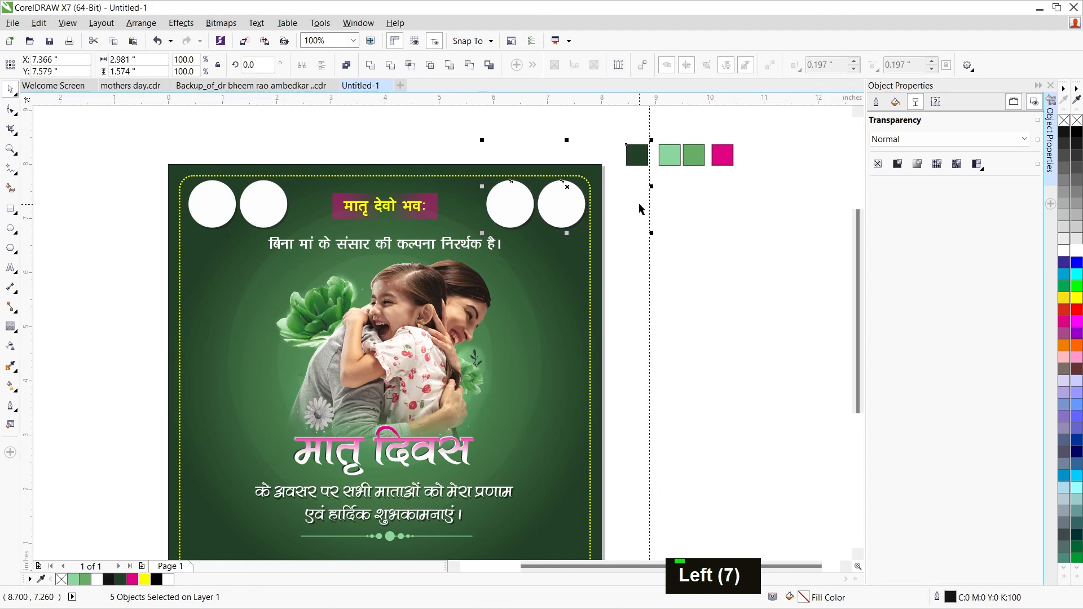
Nudge all four logo circles, the label and the tagline down by about 0.03 inches
click(473, 155)
drag(127, 145, 653, 256)
key(Down)
key(Down)
key(Down)
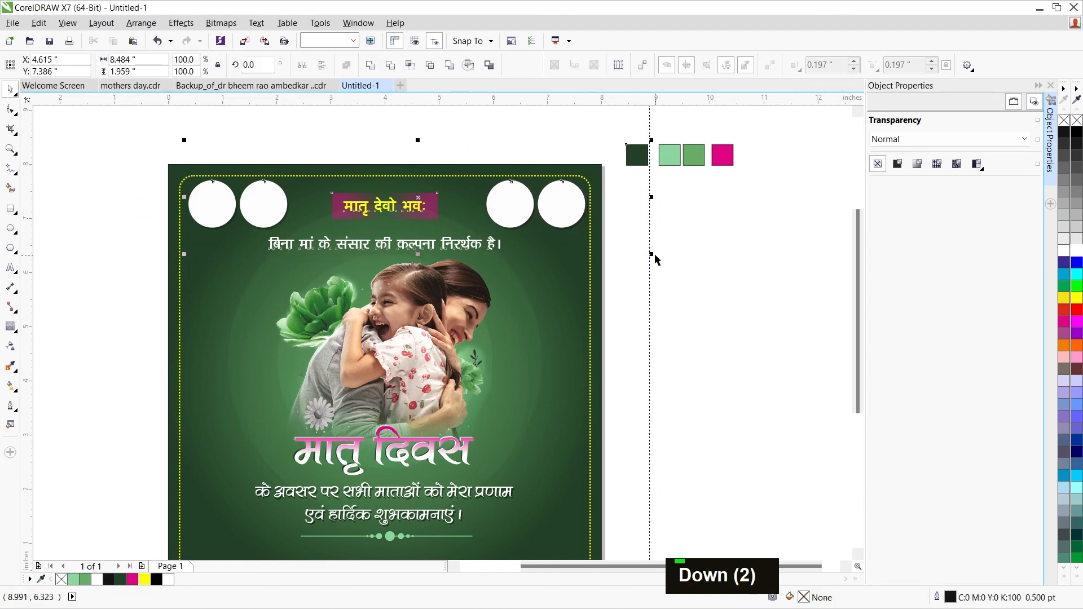
key(Escape)
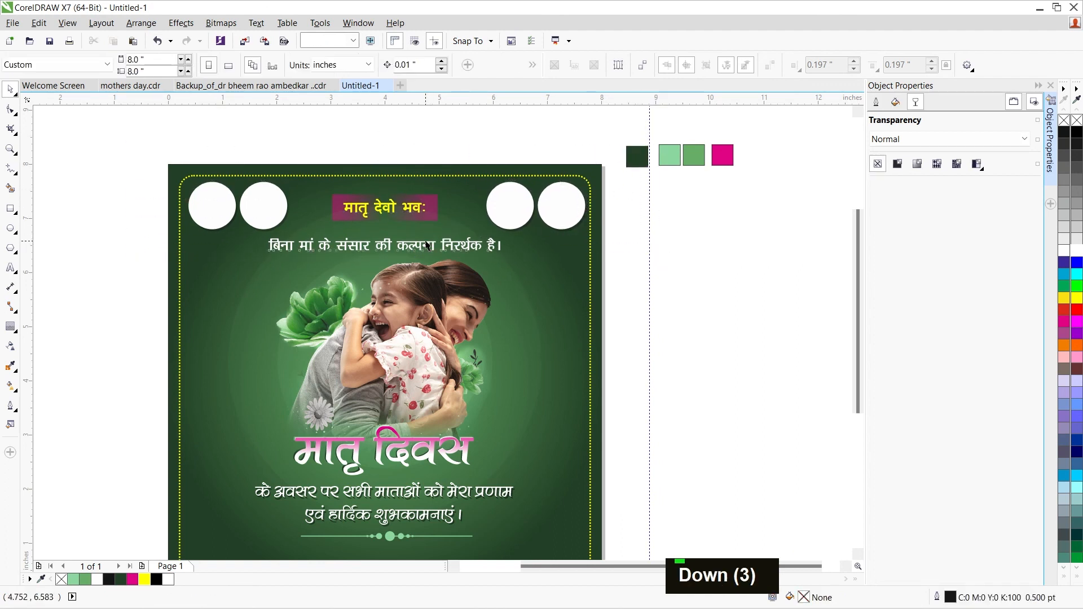
Nudge the white tagline under the label up to Y 6.561 inches
click(427, 245)
key(Up)
key(Up)
key(Up)
key(Up)
key(Up)
key(Down)
key(Up)
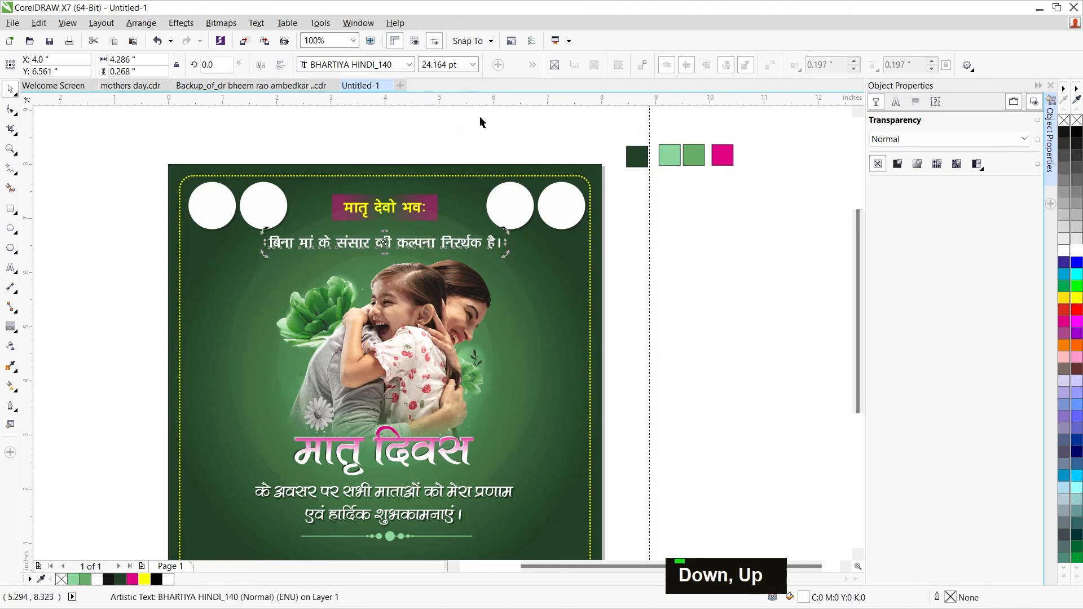
Delete the four colour swatch squares beside the poster
scroll(701, 137, down, 1)
scroll(552, 292, up, 1)
scroll(552, 292, down, 1)
key(z)
drag(390, 141, 675, 304)
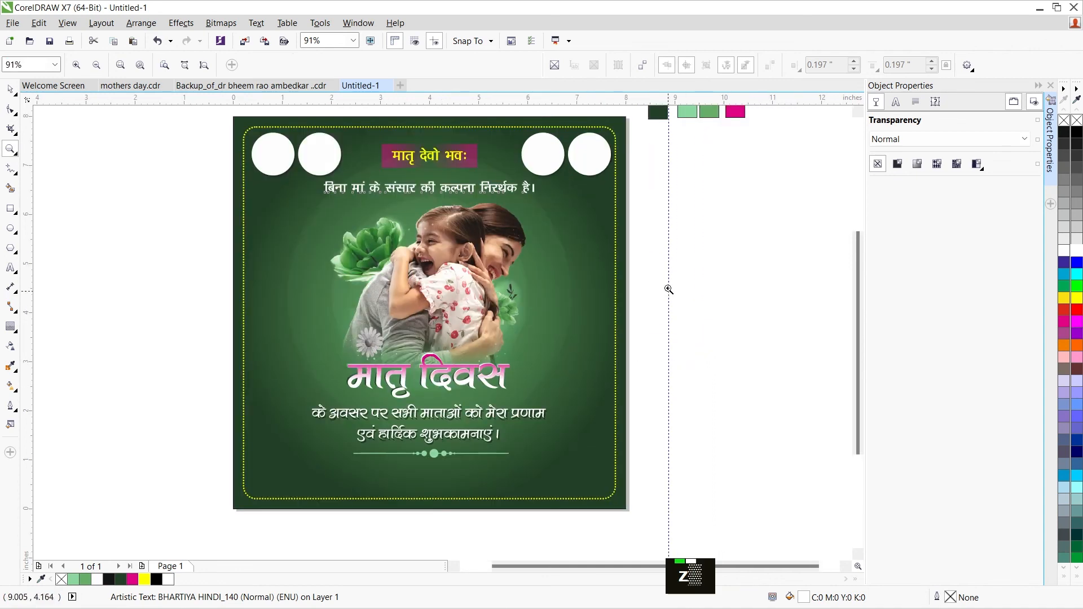
key(ctrl+space)
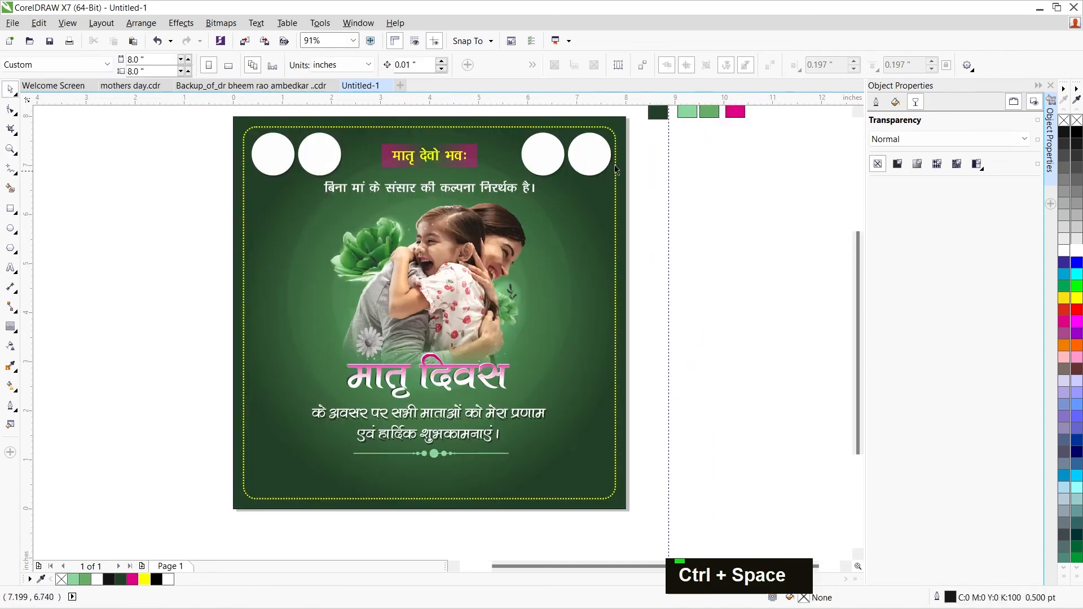
scroll(658, 137, down, 1)
key(Delete)
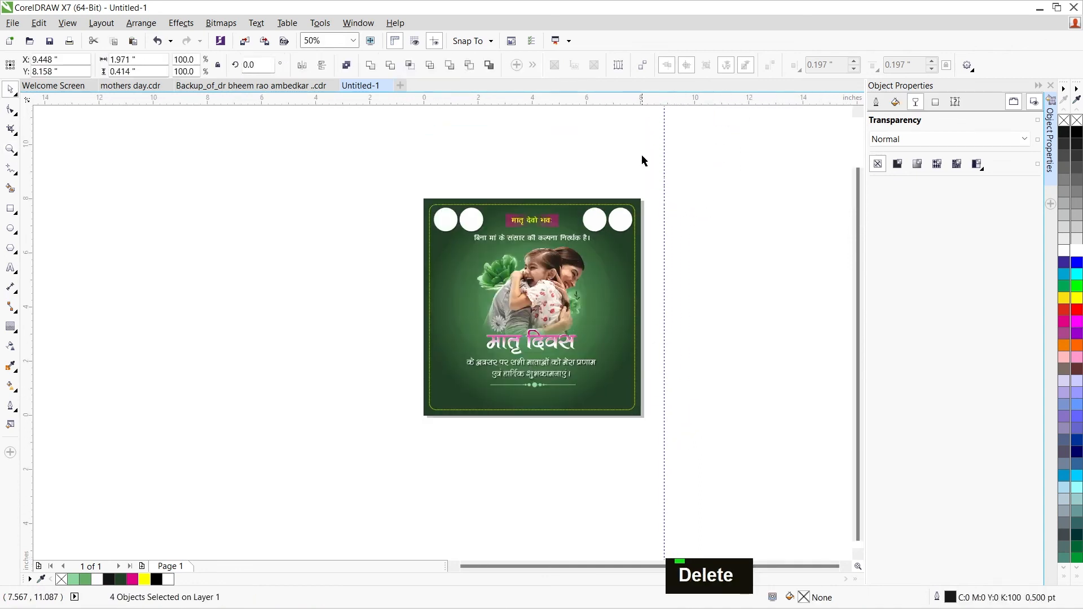
Frame the whole poster and show it in a full-screen preview
key(z)
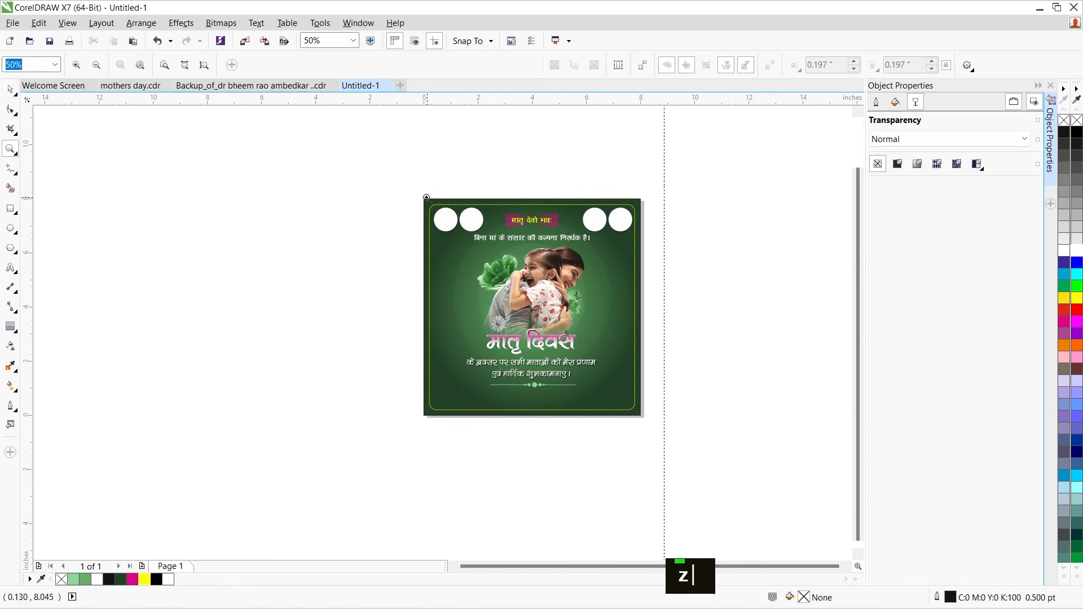
drag(420, 211, 653, 418)
key(ctrl+space)
right_click(670, 196)
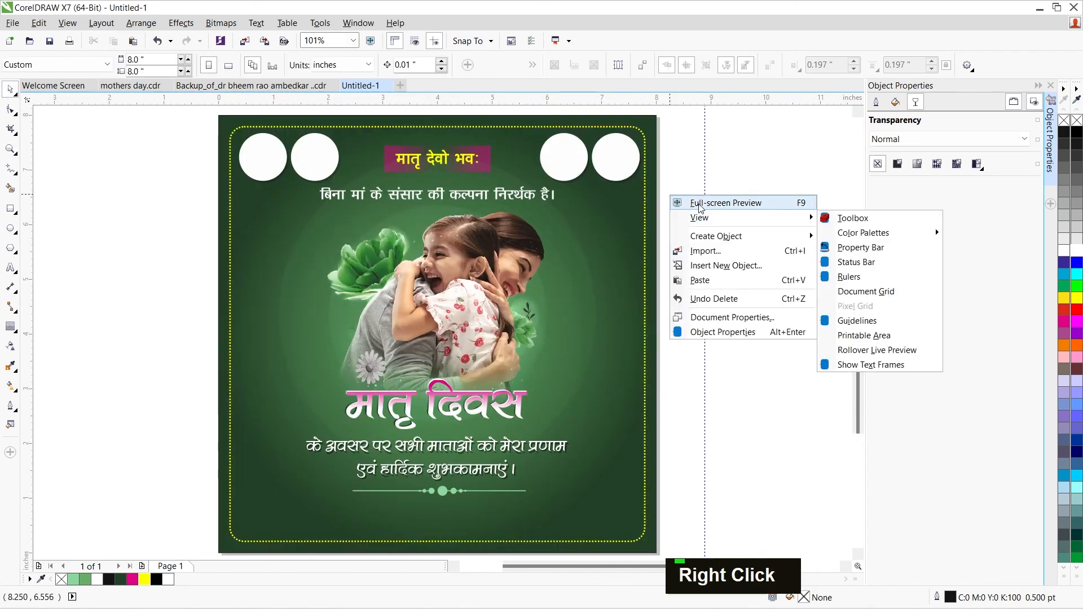
click(698, 203)
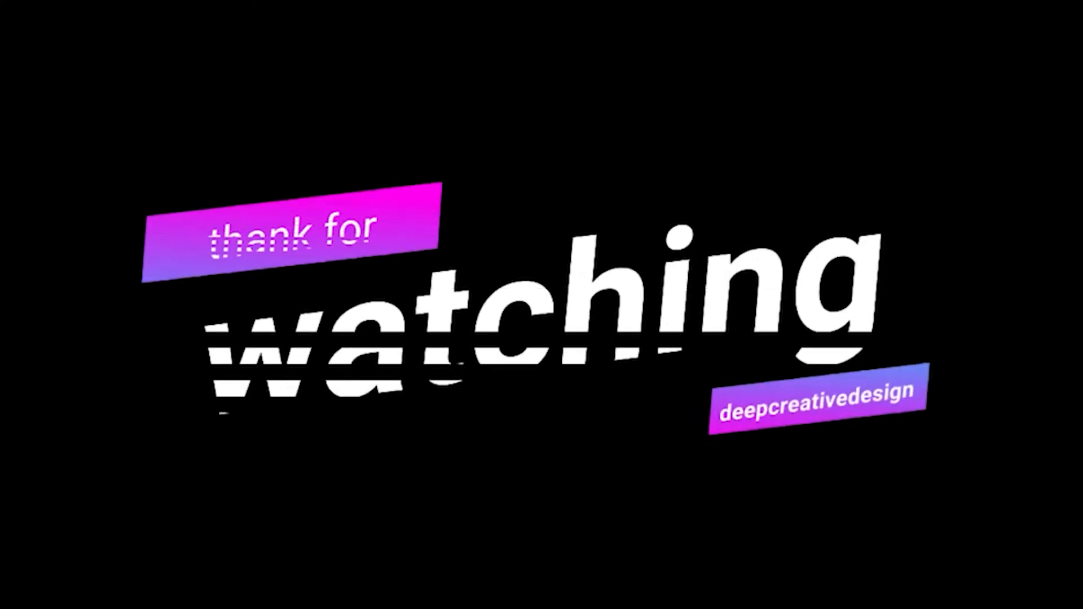